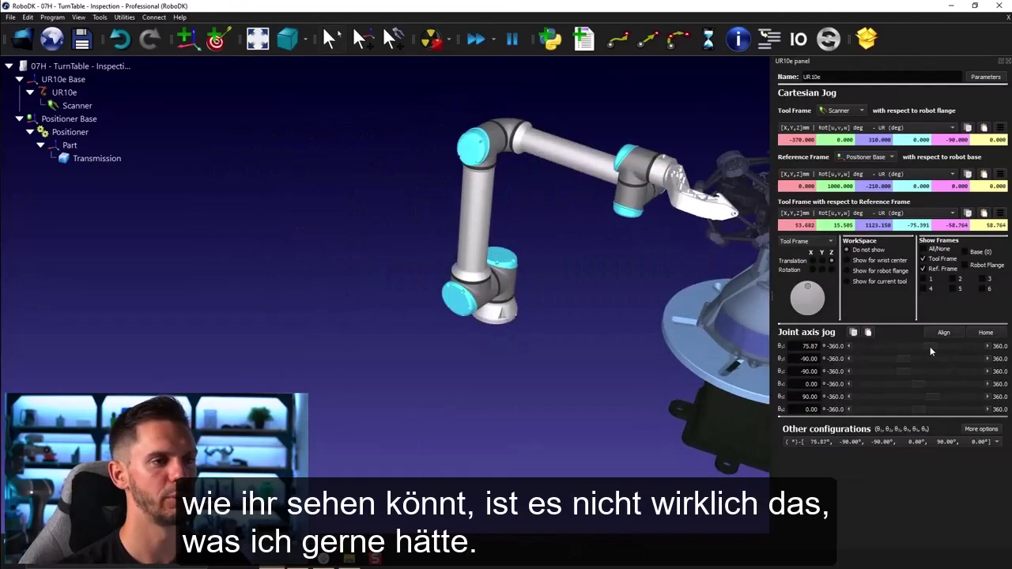
Jog the UR10e arm back from the turntable, setting joint 1 to 90° and joint 2 to -50°
{"action": "left_click_drag", "start_coordinate": [930, 347], "coordinate": [933, 346]}
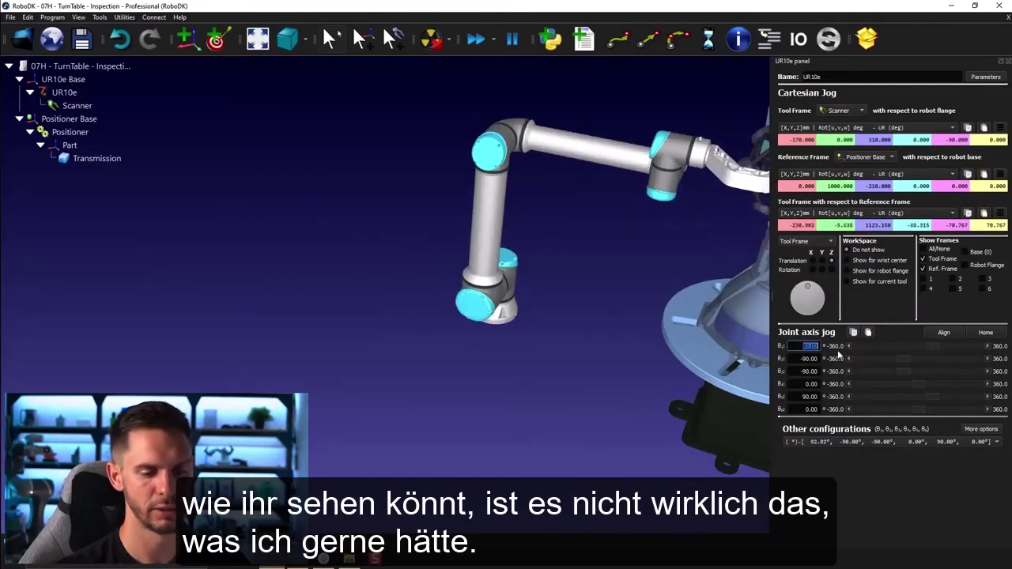
{"action": "type", "text": "90"}
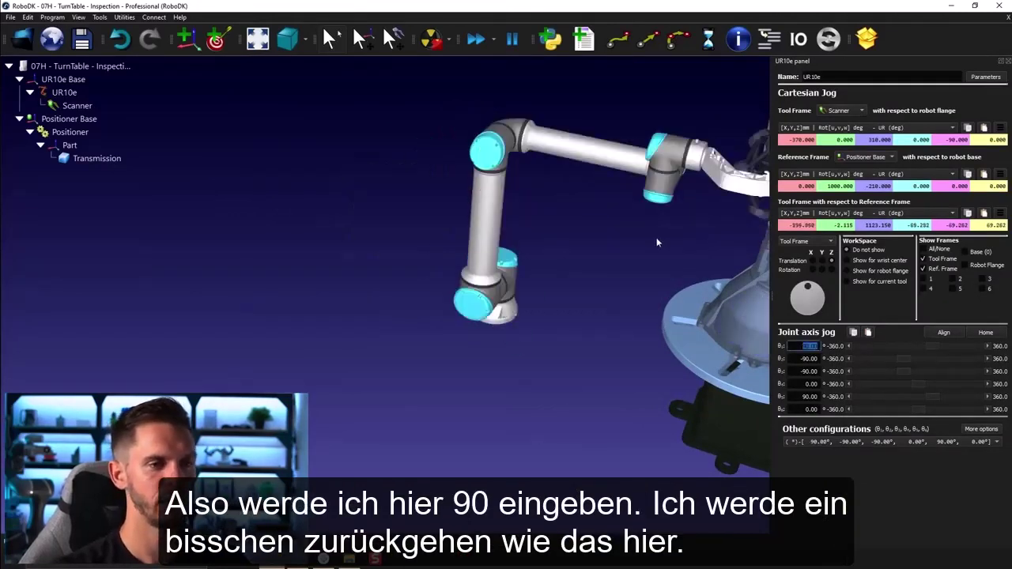
{"action": "middle_click_drag", "start_coordinate": [657, 241], "coordinate": [414, 219]}
{"action": "left_click_drag", "start_coordinate": [905, 359], "coordinate": [903, 380]}
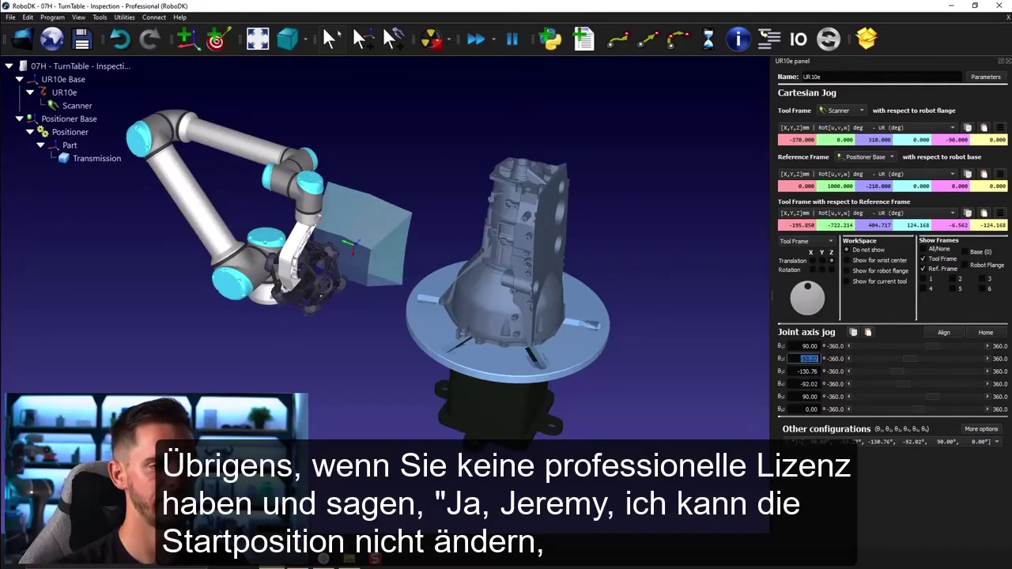
{"action": "type", "text": "-80"}
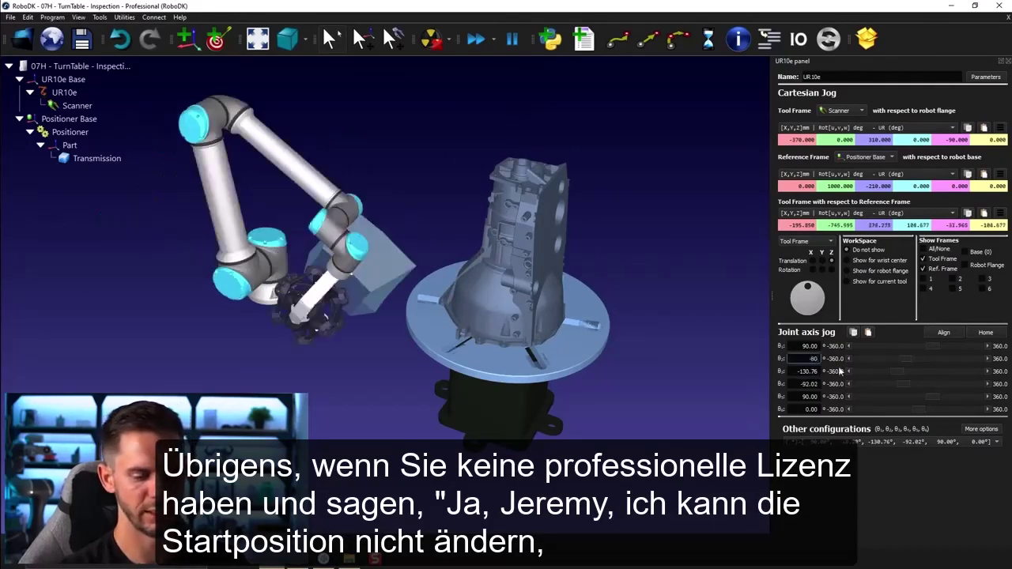
{"action": "key", "text": "BackSpace"}
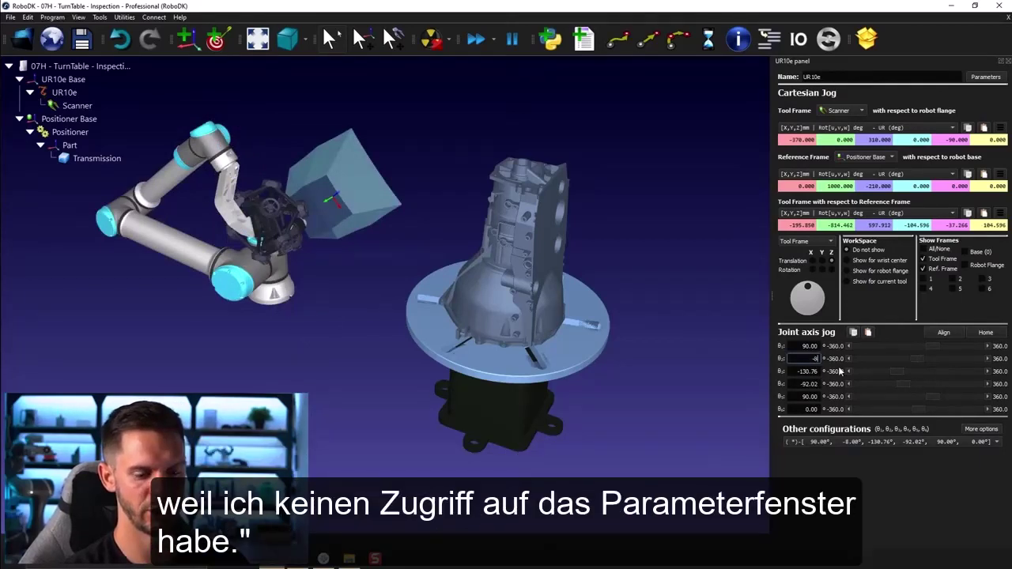
{"action": "type", "text": "-50"}
{"action": "key", "text": "Return"}
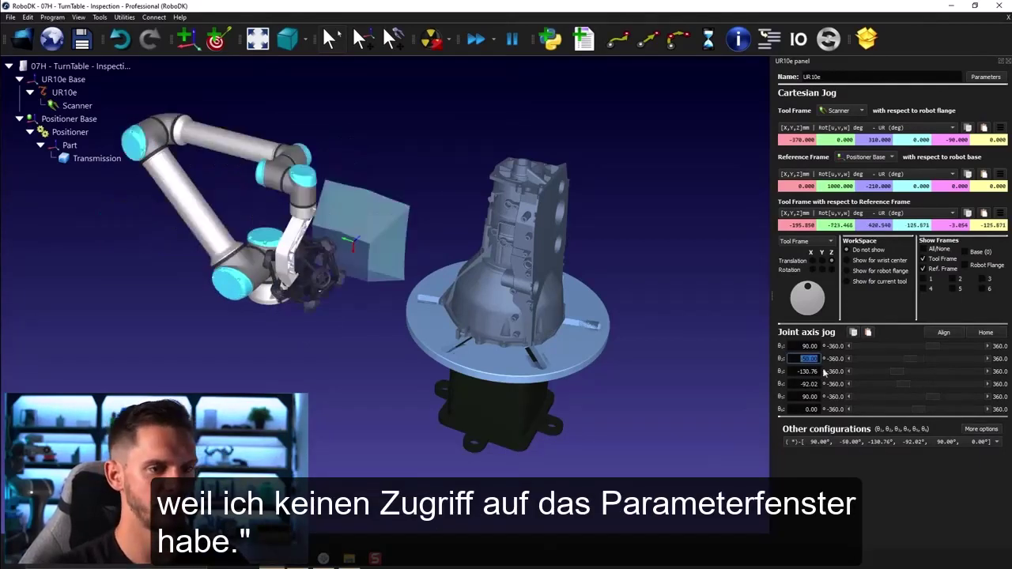
Set the UR10e's joint 3 to -130°, joint 4 to -90° and joint 6 to 90°
{"action": "type", "text": "-130"}
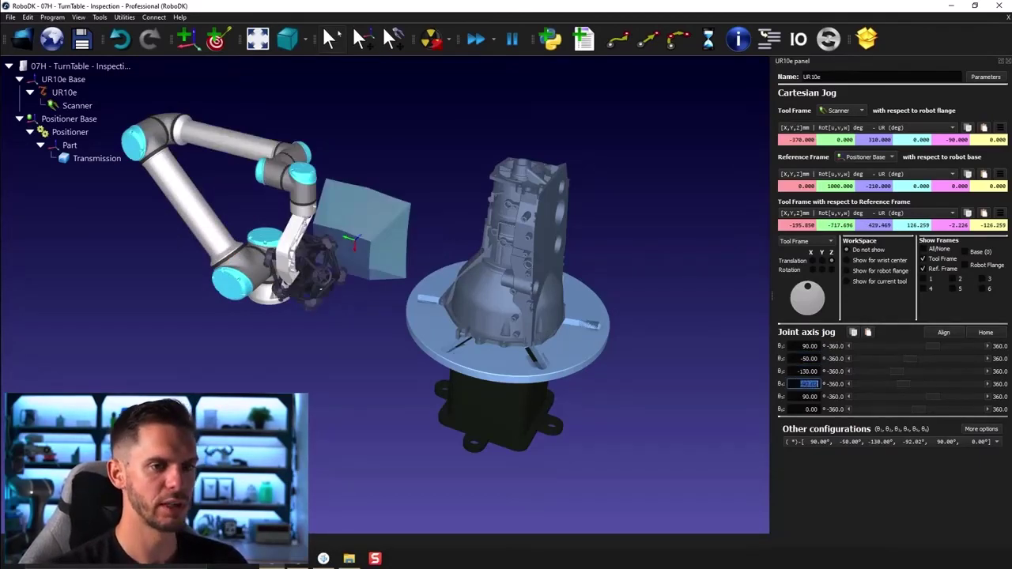
{"action": "type", "text": "-90"}
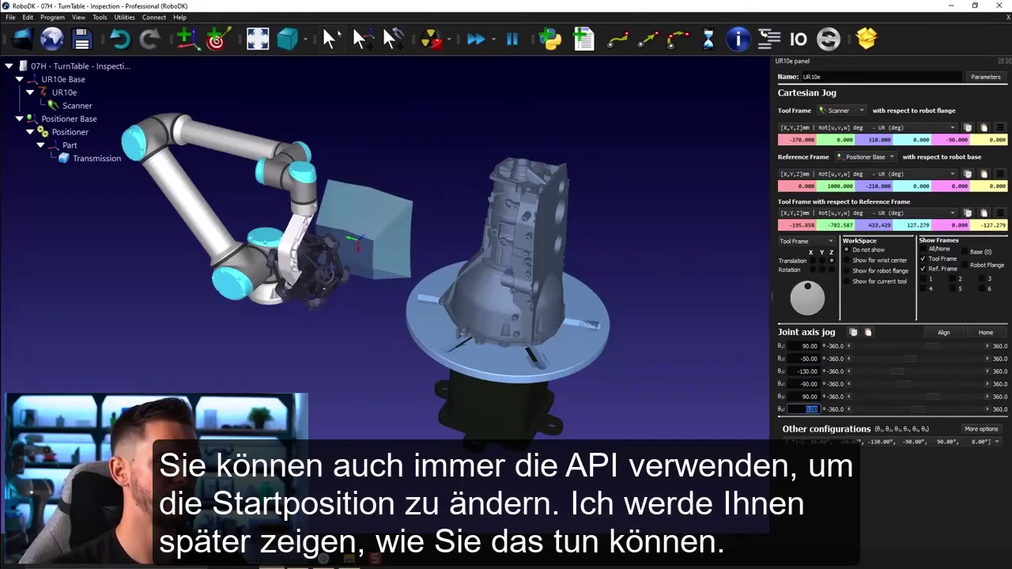
{"action": "type", "text": "6"}
{"action": "key", "text": "Return"}
{"action": "type", "text": "9"}
{"action": "key", "text": "Return"}
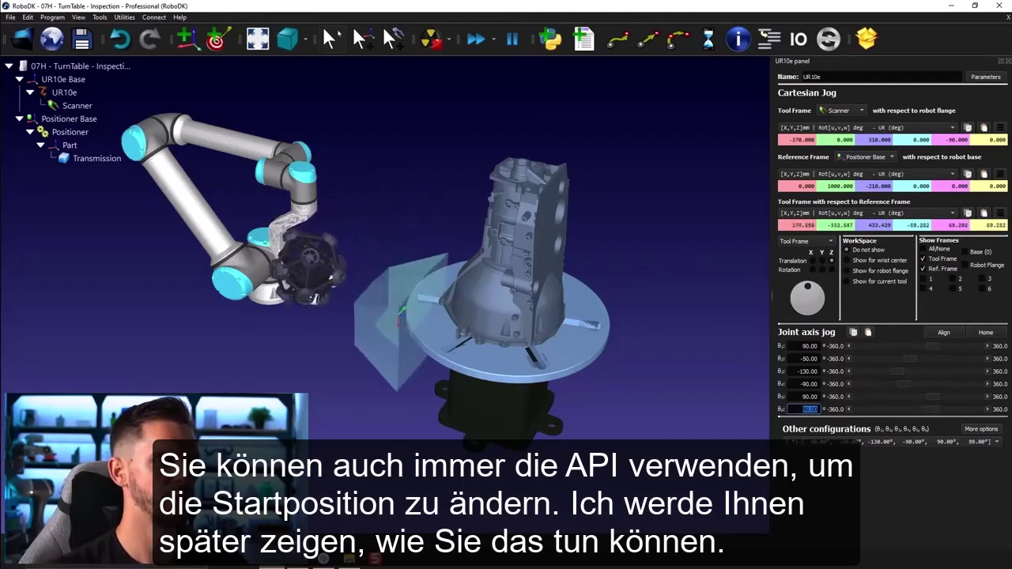
Set the UR10e's home position to its current joint values: 90, -50, -130, -90, 90, 90
{"action": "left_click_drag", "start_coordinate": [647, 403], "coordinate": [433, 457]}
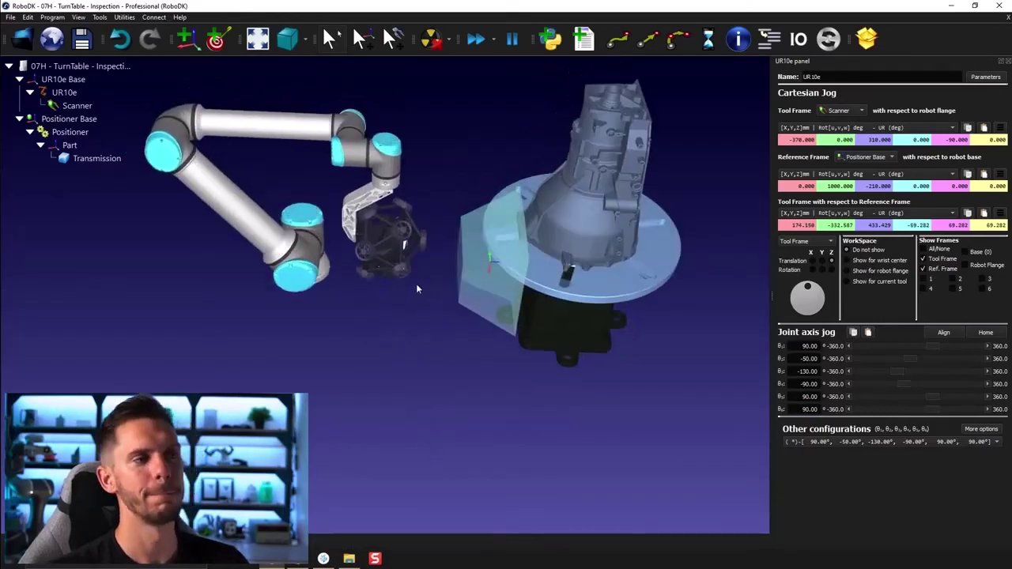
{"action": "left_click_drag", "start_coordinate": [418, 288], "coordinate": [484, 249]}
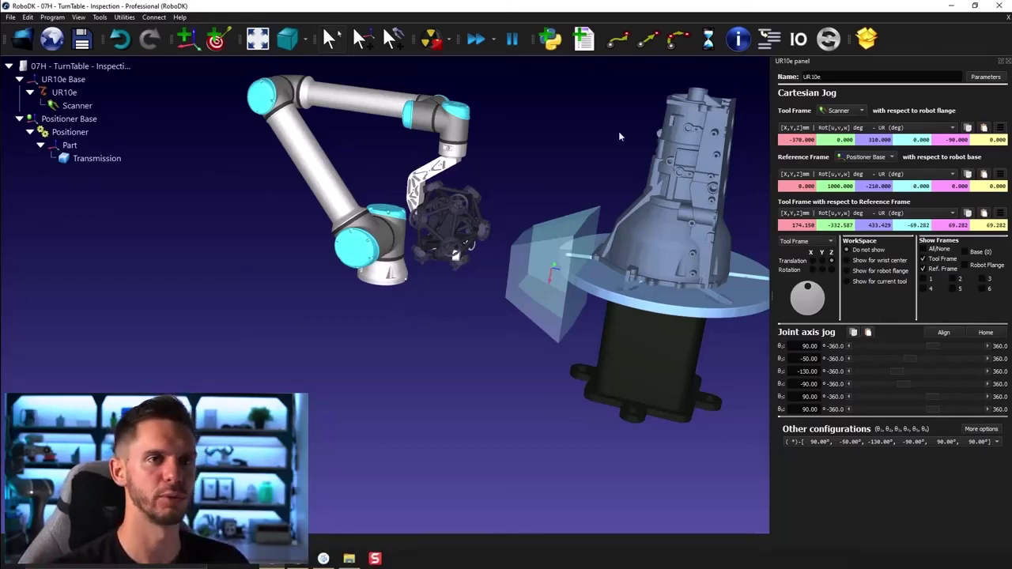
{"action": "left_click", "coordinate": [989, 78]}
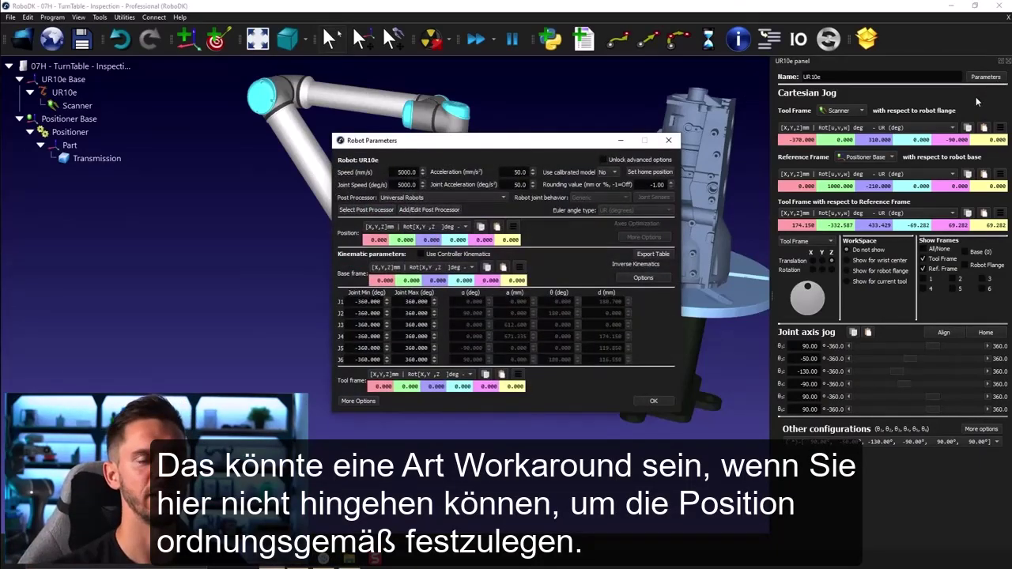
{"action": "left_click", "coordinate": [636, 172]}
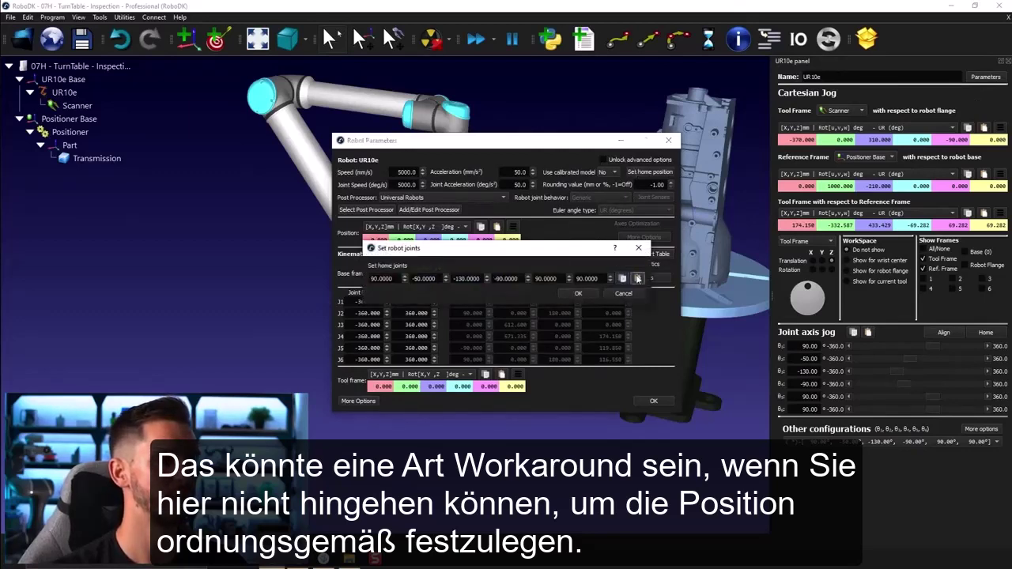
{"action": "left_click", "coordinate": [578, 294]}
{"action": "left_click", "coordinate": [653, 401]}
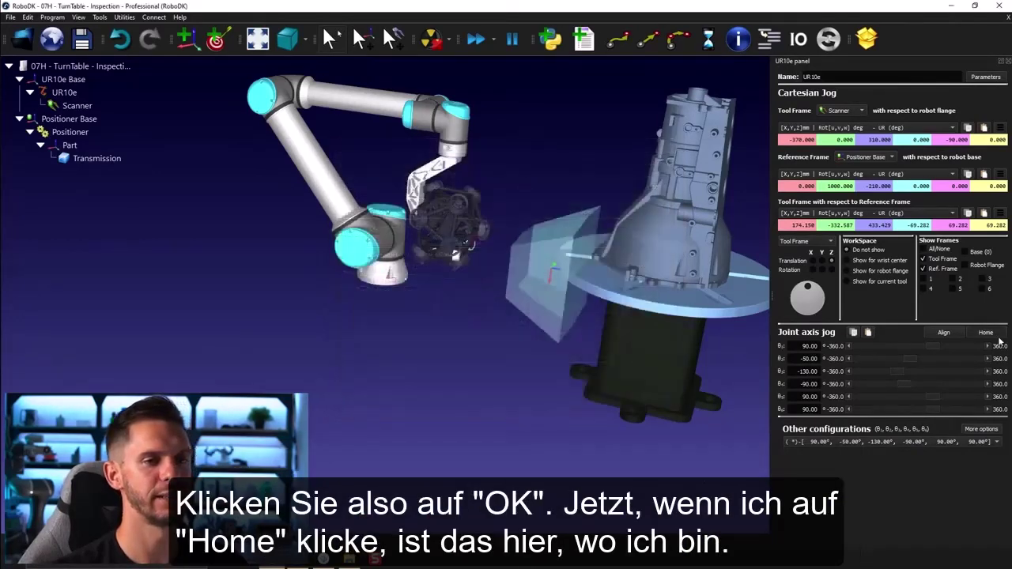
Rotate the turntable positioner to -180° and create a first target there relative to Positioner Base
{"action": "left_click_drag", "start_coordinate": [464, 220], "coordinate": [594, 196]}
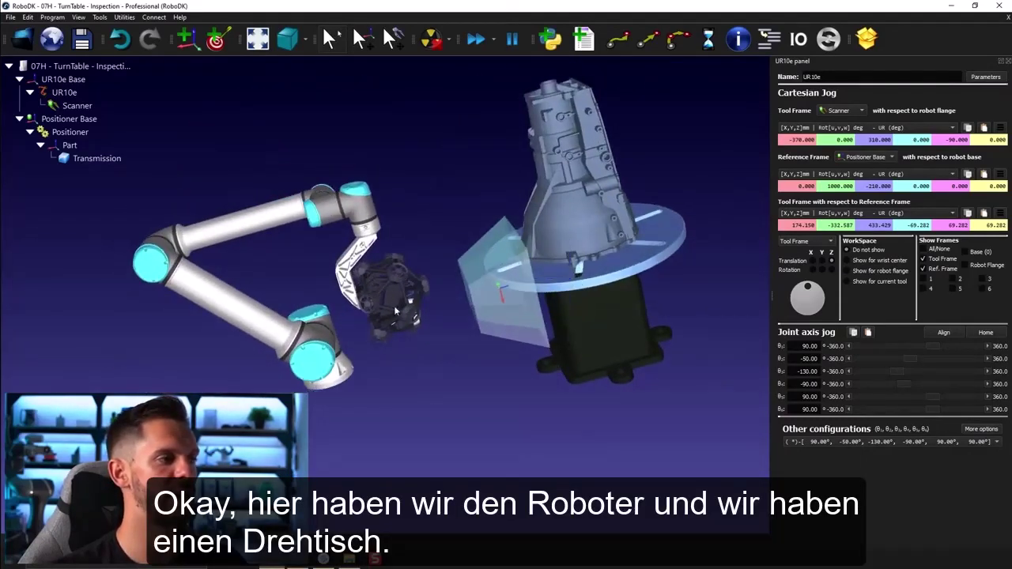
{"action": "double_click", "coordinate": [683, 242]}
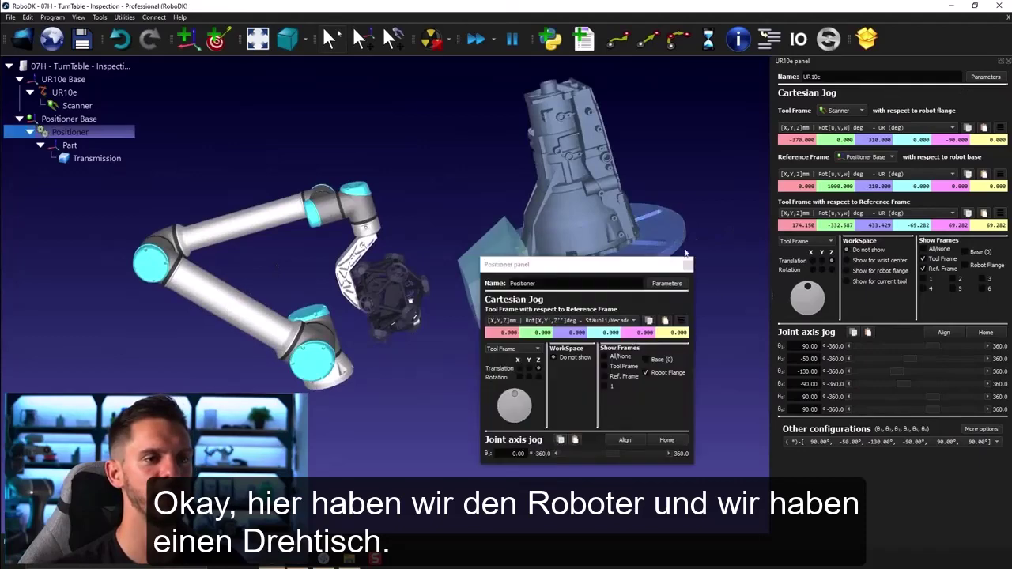
{"action": "left_click_drag", "start_coordinate": [569, 263], "coordinate": [250, 70]}
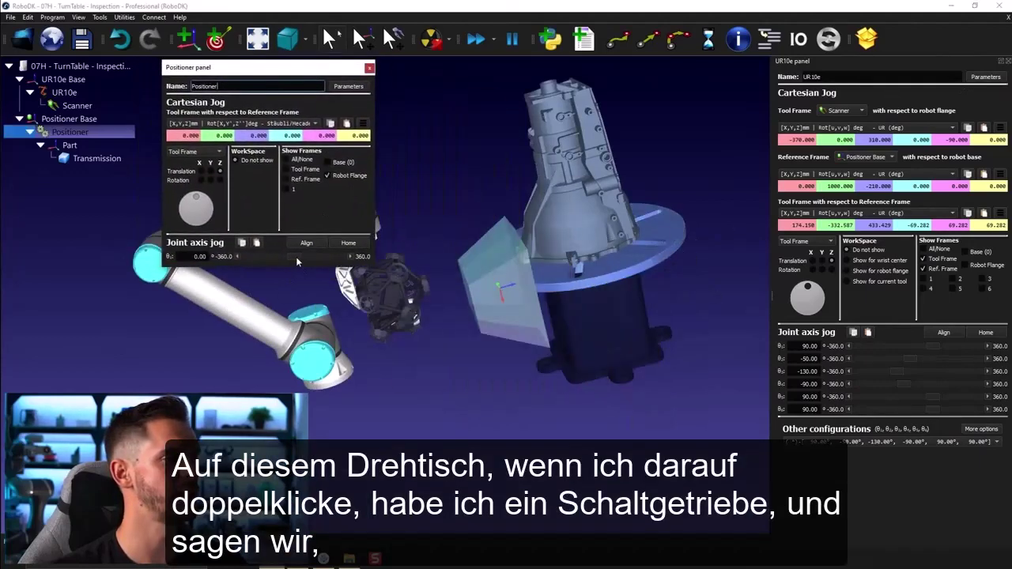
{"action": "left_click_drag", "start_coordinate": [297, 256], "coordinate": [273, 255]}
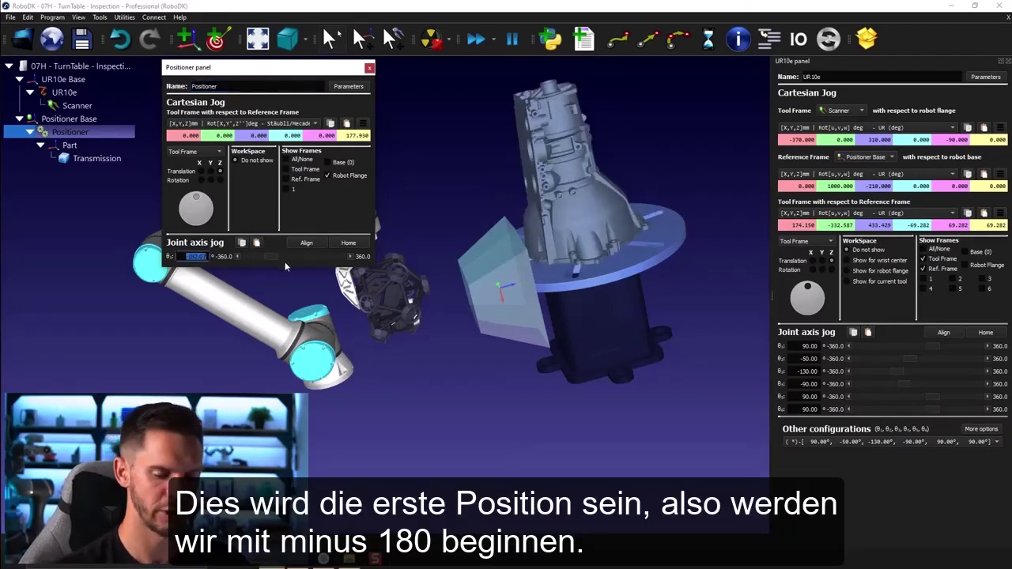
{"action": "type", "text": "-180"}
{"action": "key", "text": "Return"}
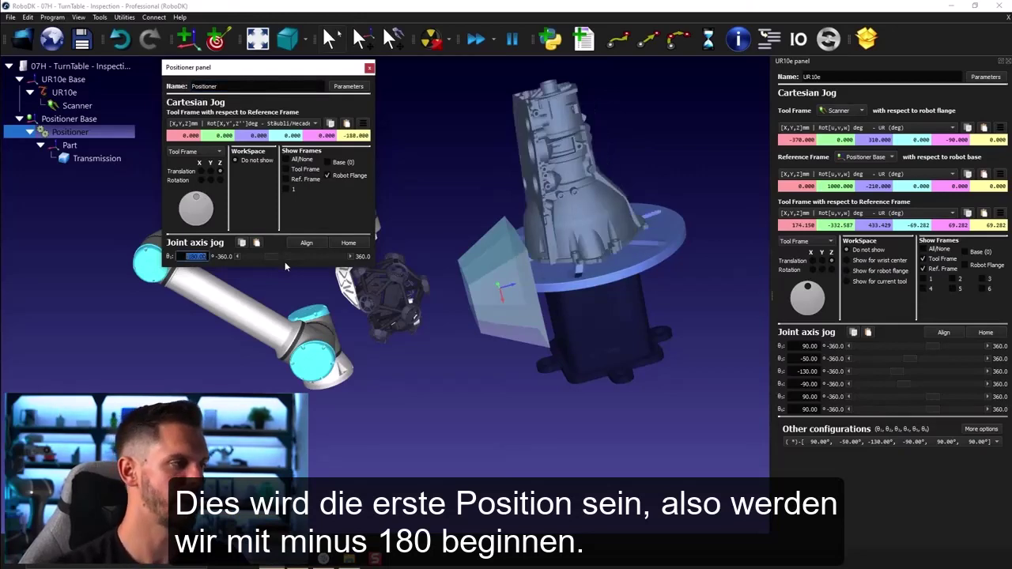
{"action": "left_click", "coordinate": [70, 119], "text": "ctrl"}
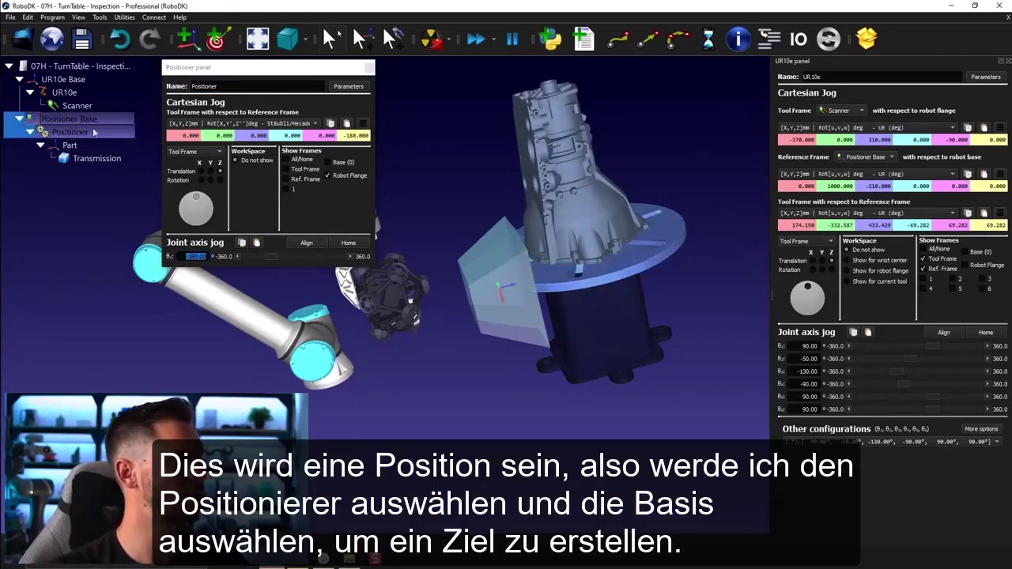
{"action": "left_click", "coordinate": [215, 38]}
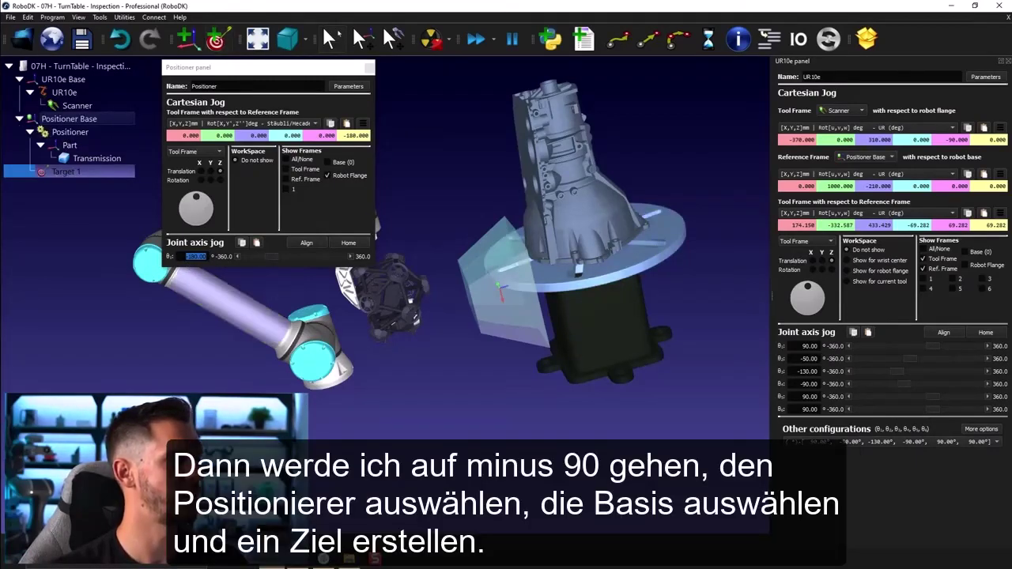
Rotate the positioner to -90° and create a second target relative to Positioner Base
{"action": "left_click_drag", "start_coordinate": [182, 257], "coordinate": [234, 256]}
{"action": "type", "text": "-90"}
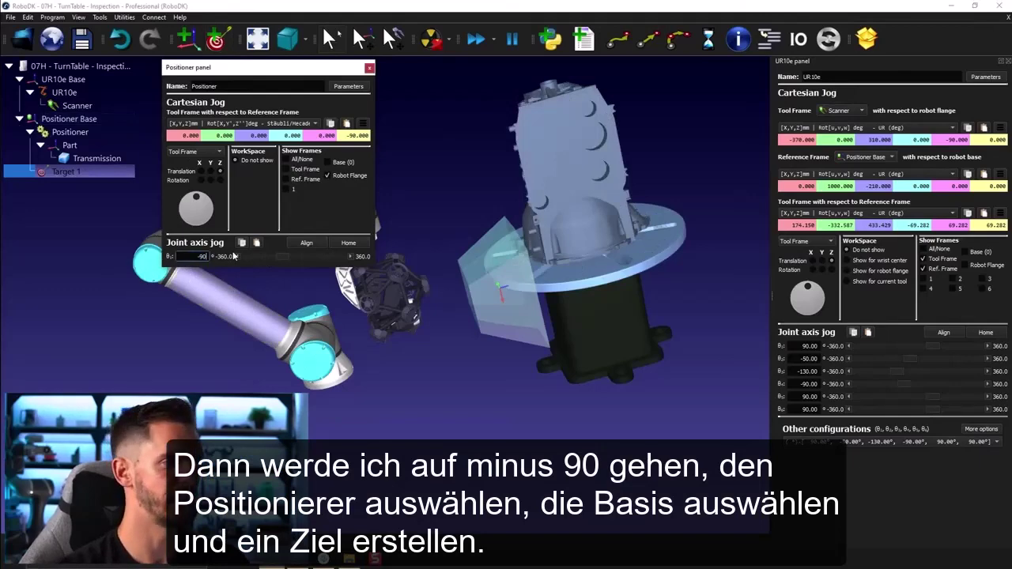
{"action": "left_click", "coordinate": [90, 133]}
{"action": "left_click", "coordinate": [89, 120]}
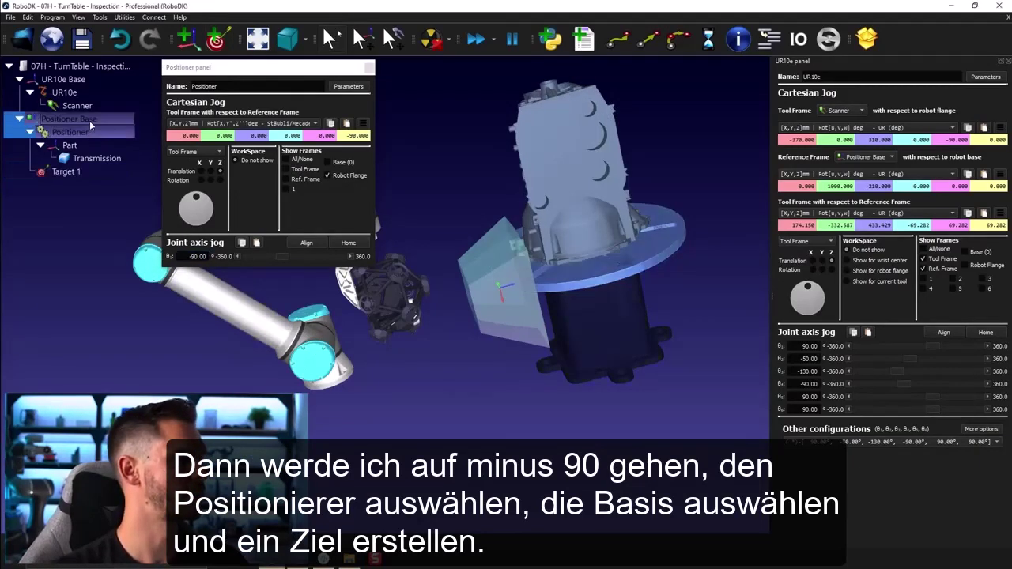
{"action": "left_click", "coordinate": [222, 35]}
Rotate the positioner to 0° and create a third target relative to Positioner Base
{"action": "left_click_drag", "start_coordinate": [189, 257], "coordinate": [239, 258]}
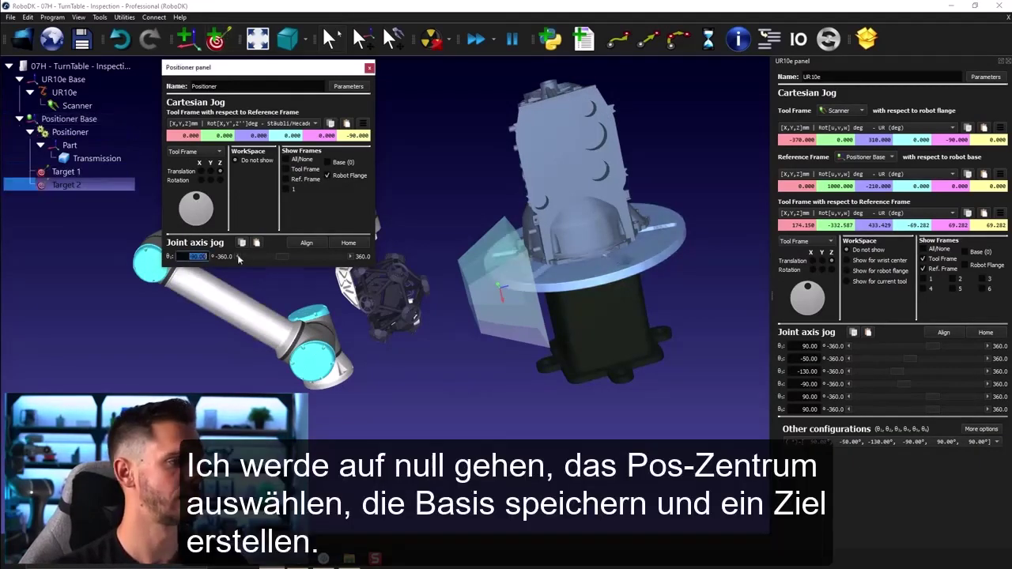
{"action": "type", "text": "0"}
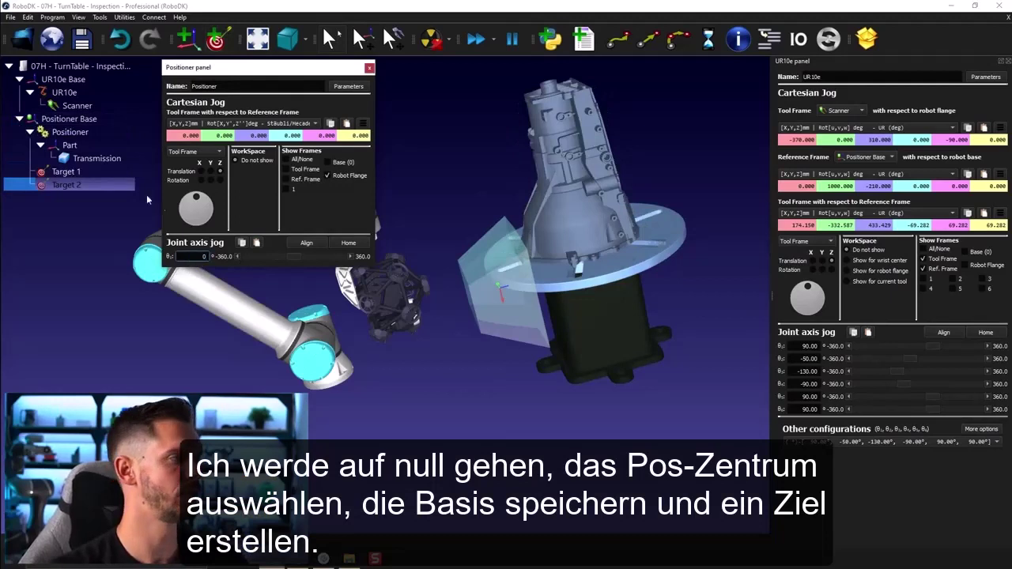
{"action": "left_click", "coordinate": [70, 132]}
{"action": "left_click", "coordinate": [220, 39]}
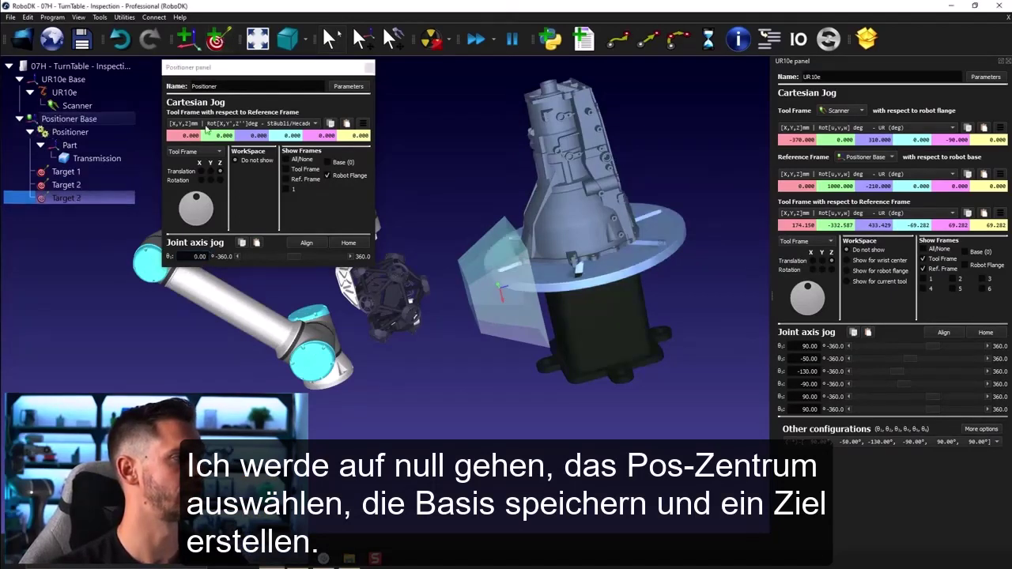
Rotate the positioner to 90° and create a fourth target relative to Positioner Base
{"action": "double_click", "coordinate": [197, 256]}
{"action": "type", "text": "90"}
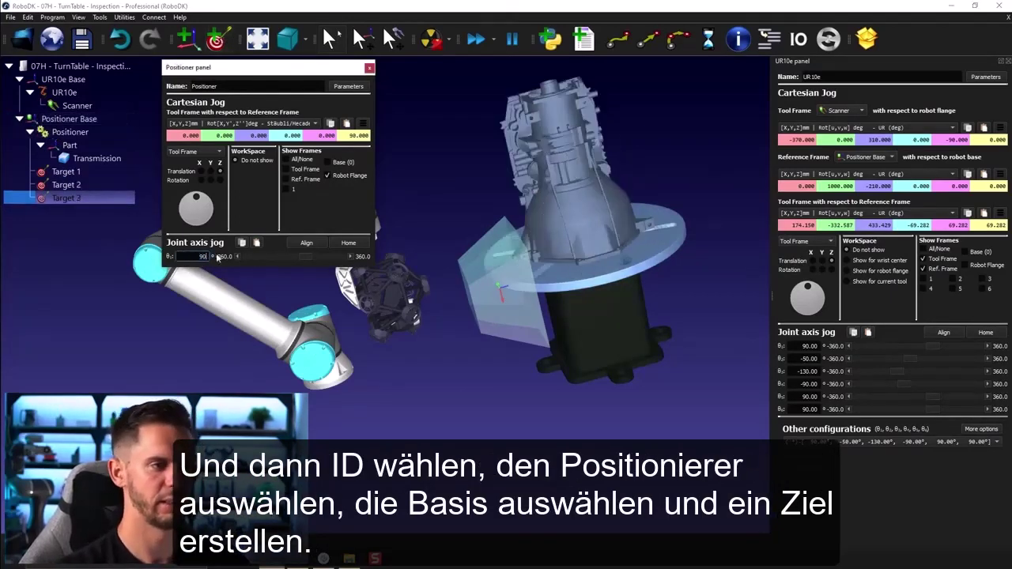
{"action": "left_click", "coordinate": [69, 132], "text": "ctrl"}
{"action": "left_click", "coordinate": [68, 118], "text": "ctrl"}
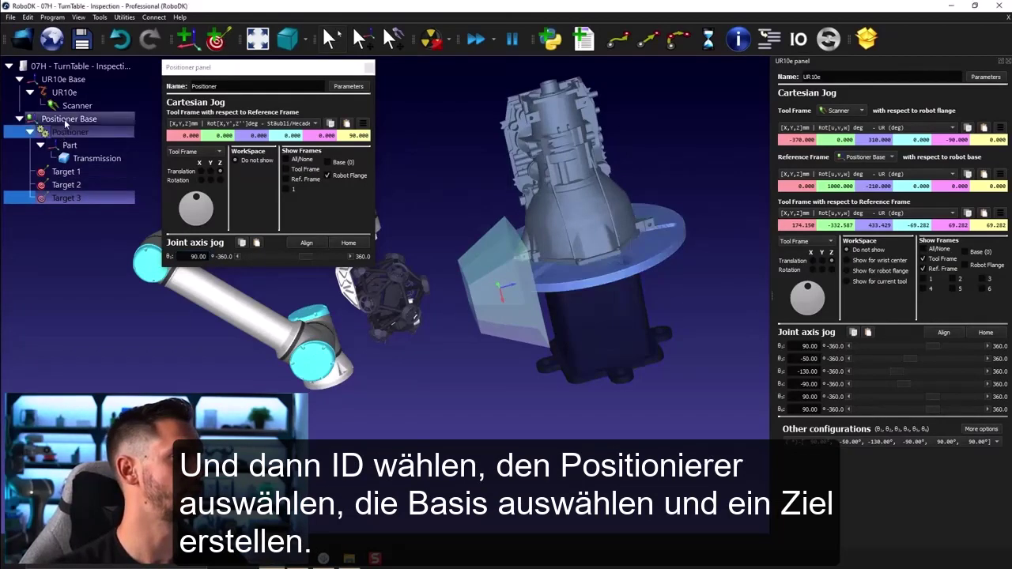
{"action": "left_click", "coordinate": [216, 37]}
Link Target 1 through Target 4 to the Positioner and close the positioner's settings
{"action": "double_click", "coordinate": [108, 168]}
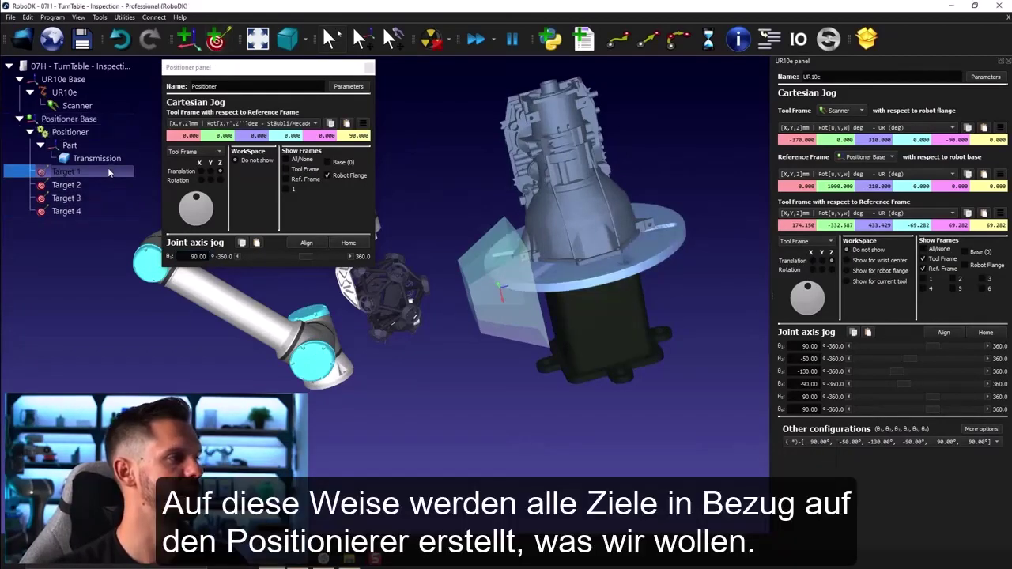
{"action": "left_click", "coordinate": [94, 209], "text": "shift"}
{"action": "right_click", "coordinate": [94, 209]}
{"action": "mouse_move", "coordinate": [133, 269]}
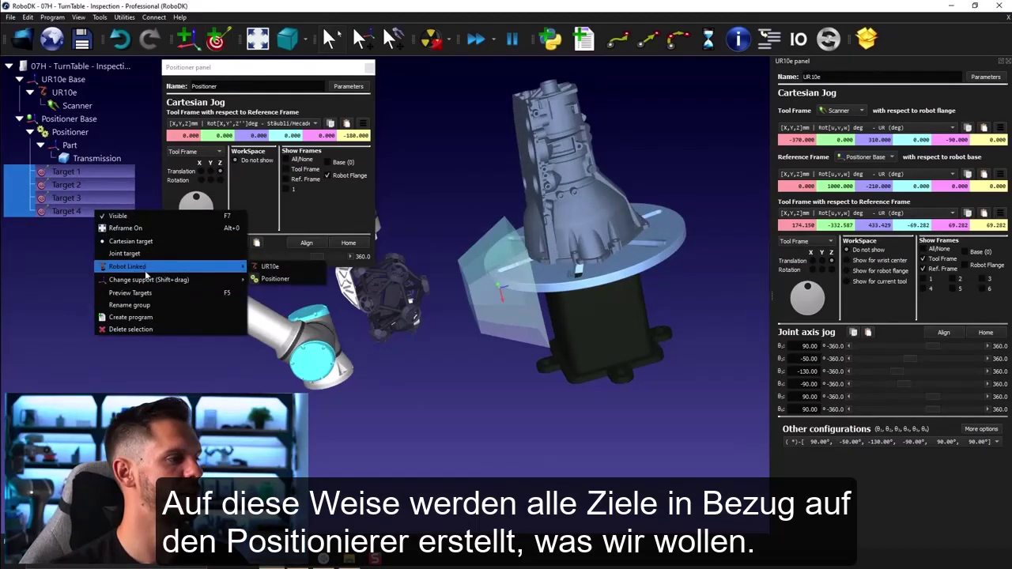
{"action": "left_click", "coordinate": [265, 281]}
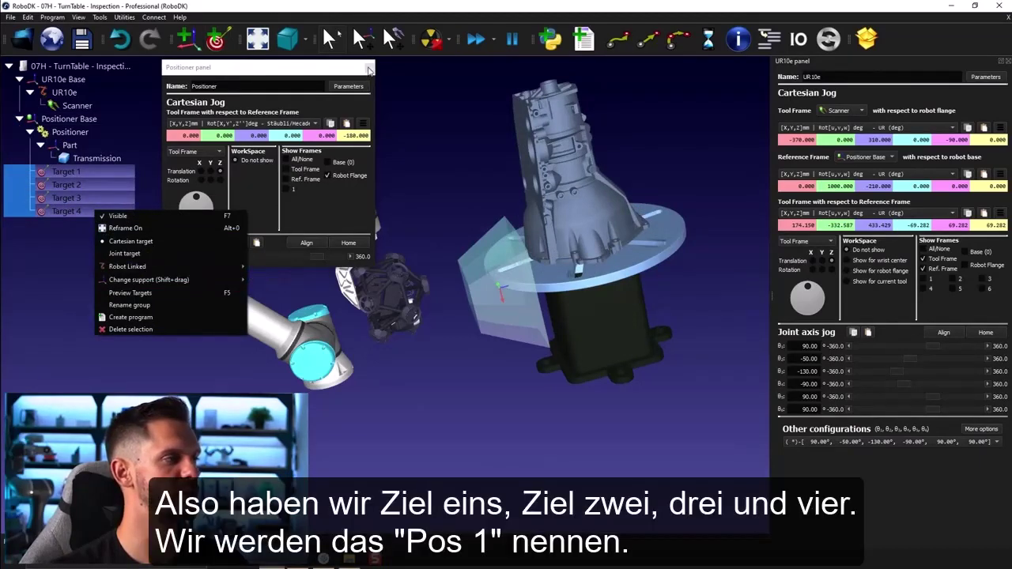
{"action": "left_click", "coordinate": [369, 68]}
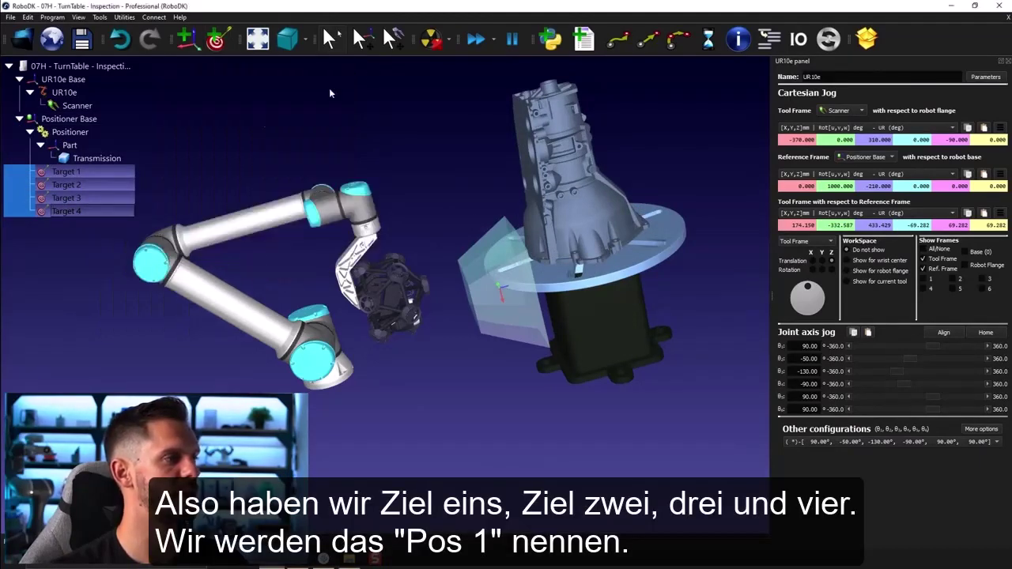
Move the turntable through Target 1 to Target 4 in order to check each position
{"action": "double_click", "coordinate": [76, 171]}
{"action": "double_click", "coordinate": [71, 184]}
{"action": "double_click", "coordinate": [73, 197]}
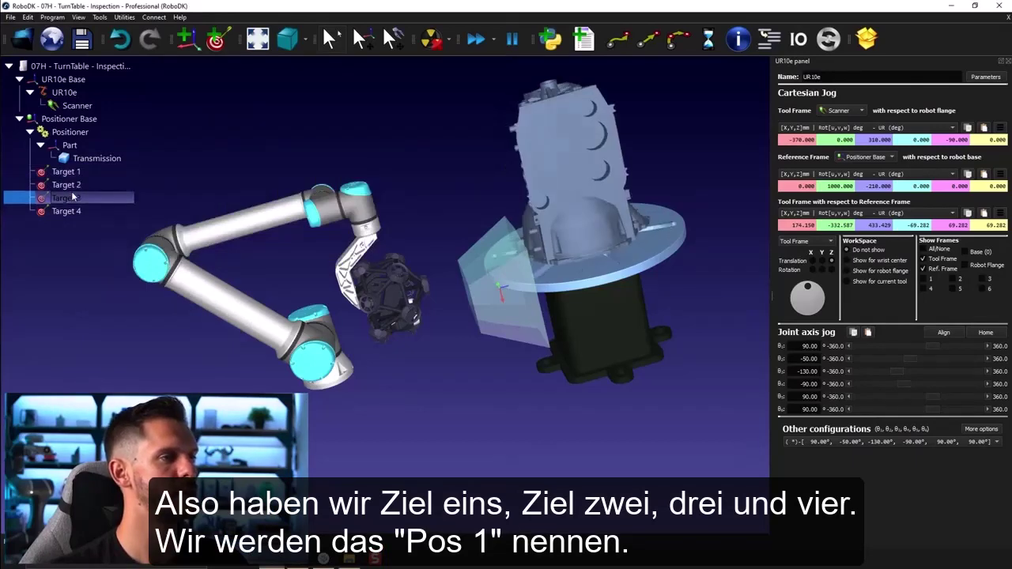
{"action": "double_click", "coordinate": [67, 213]}
Move the turntable to Target 1 and rename that target as Pos1
{"action": "left_click", "coordinate": [73, 174]}
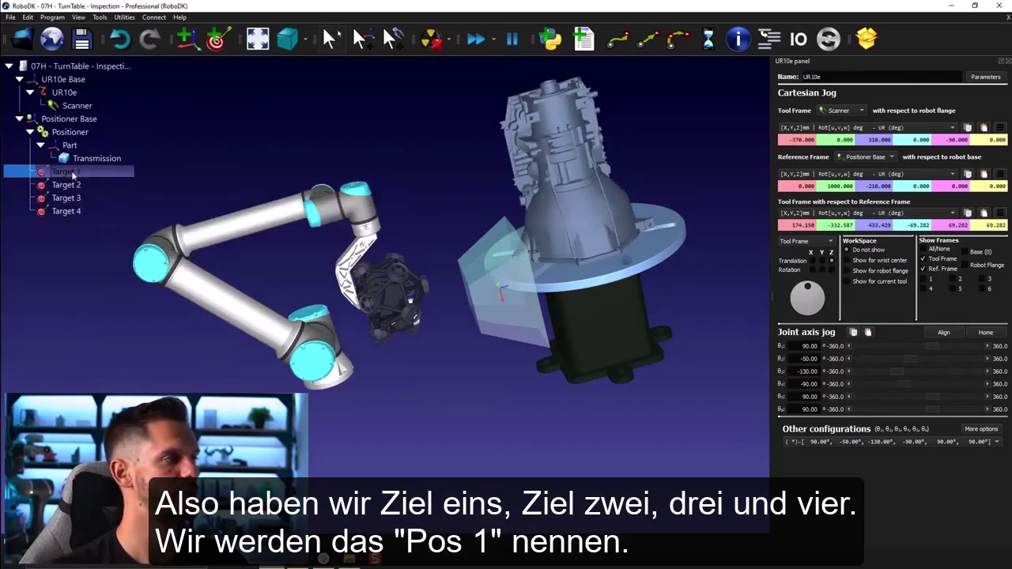
{"action": "double_click", "coordinate": [73, 174]}
{"action": "type", "text": "Pos"}
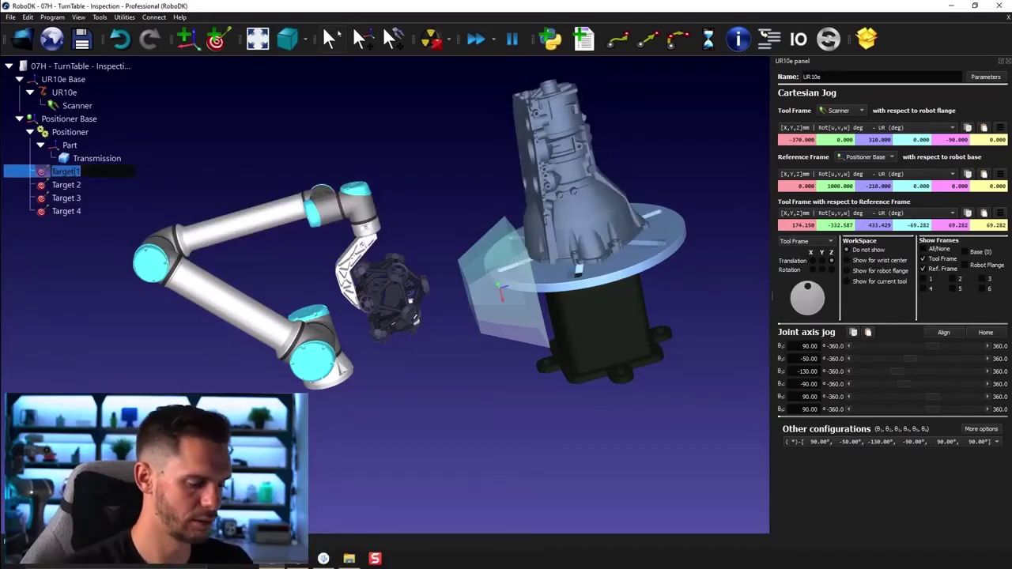
{"action": "type", "text": "1"}
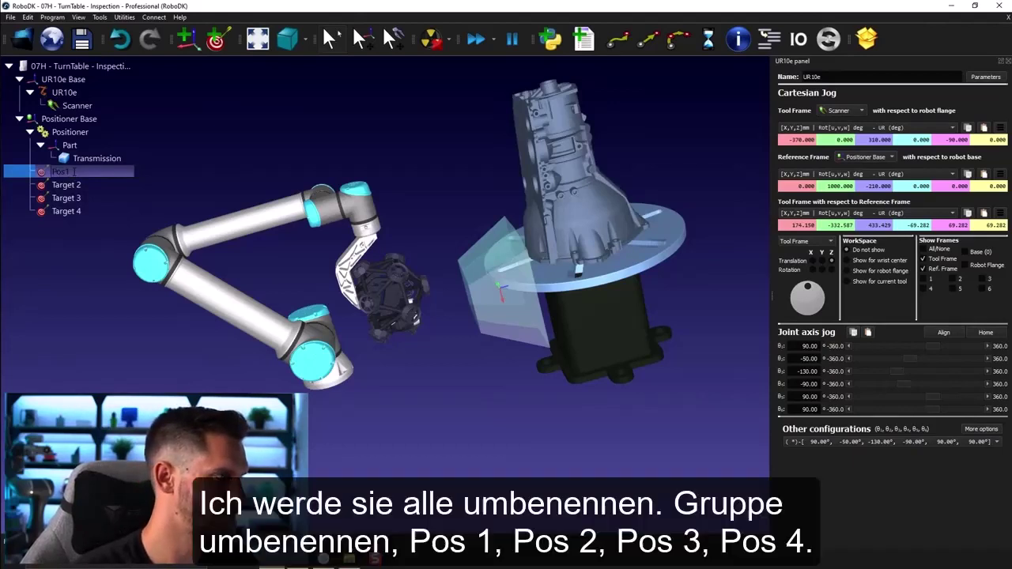
{"action": "key", "text": "Return"}
Rename Pos1 and Target 2 to Target 4 as a group, using Pos as the numbered base name
{"action": "left_click", "coordinate": [103, 207], "text": "shift"}
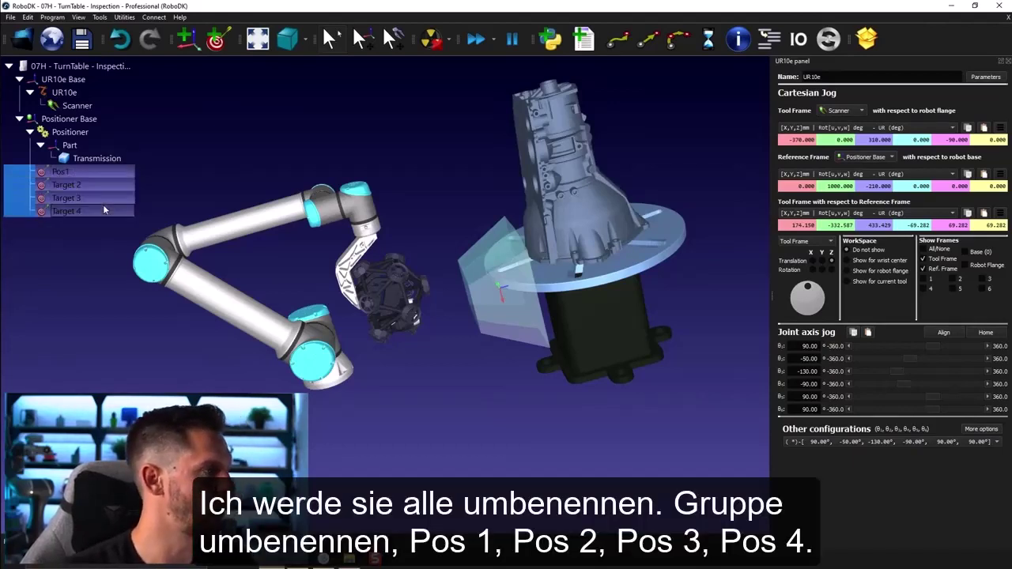
{"action": "right_click", "coordinate": [104, 207]}
{"action": "left_click", "coordinate": [139, 301]}
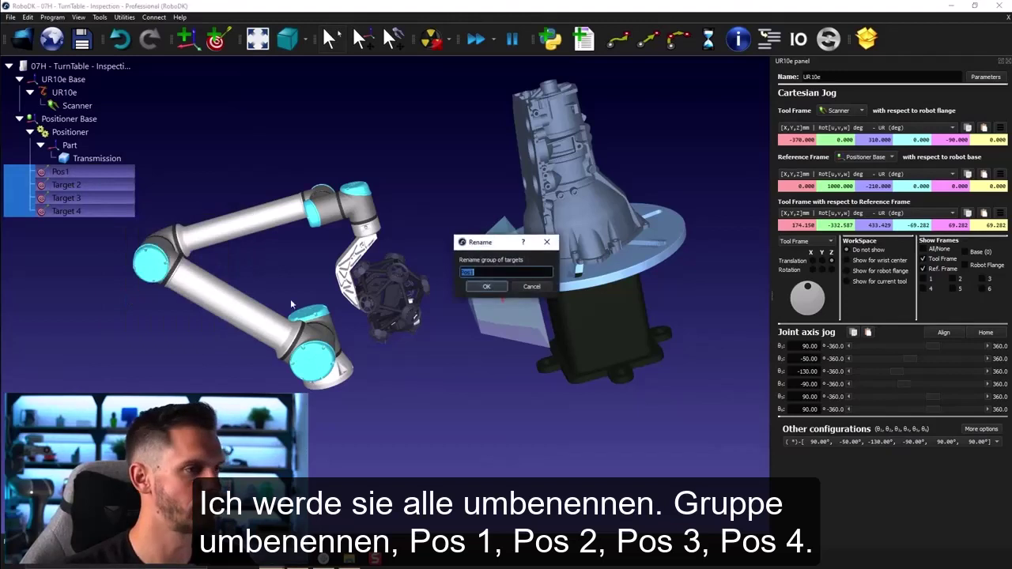
{"action": "key", "text": "Return"}
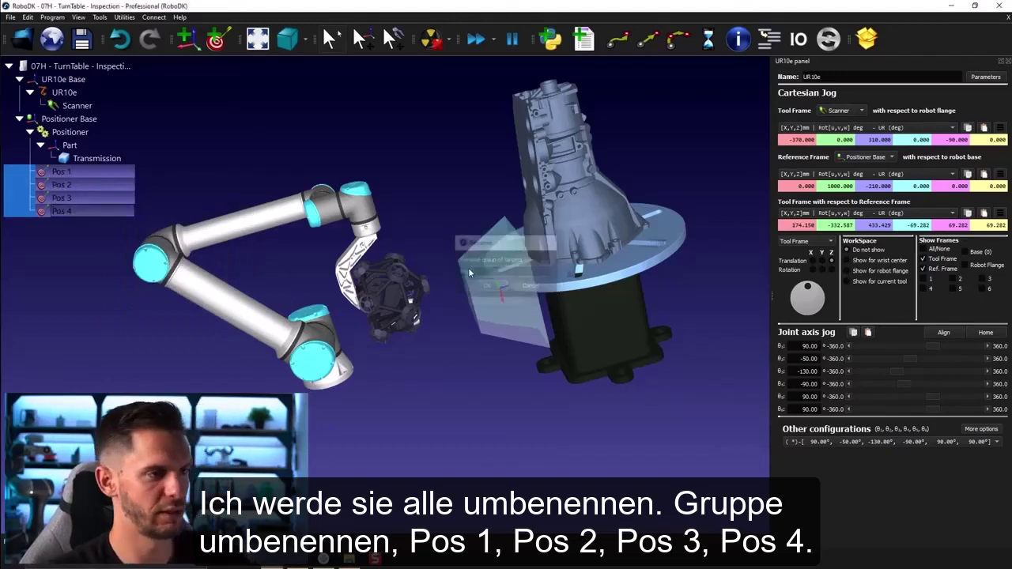
{"action": "left_click", "coordinate": [215, 161]}
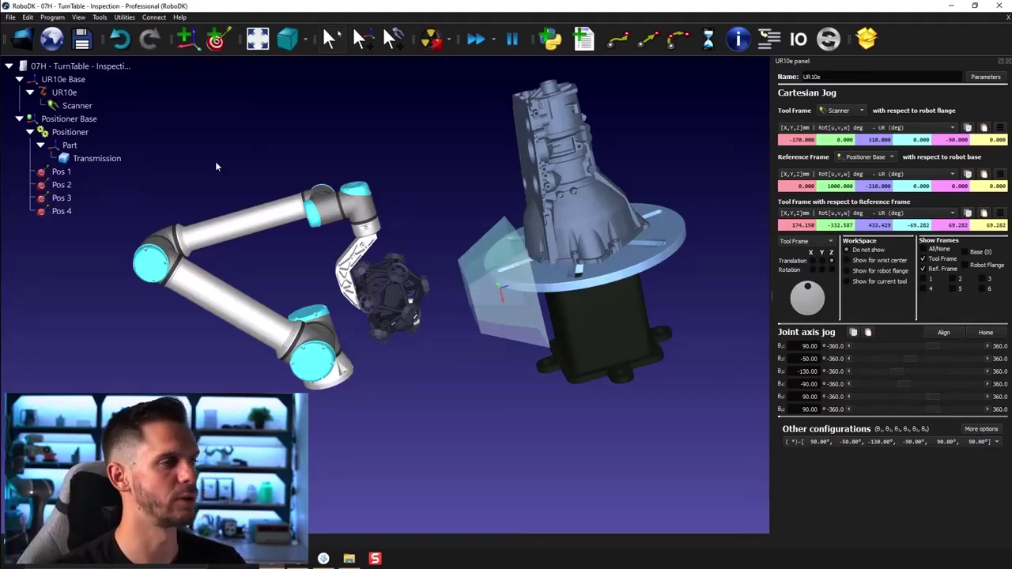
Move the robot's scanner tool upward to about Z 654.5 mm relative to Positioner Base
{"action": "scroll", "coordinate": [498, 294], "scroll_direction": "up", "scroll_amount": 5}
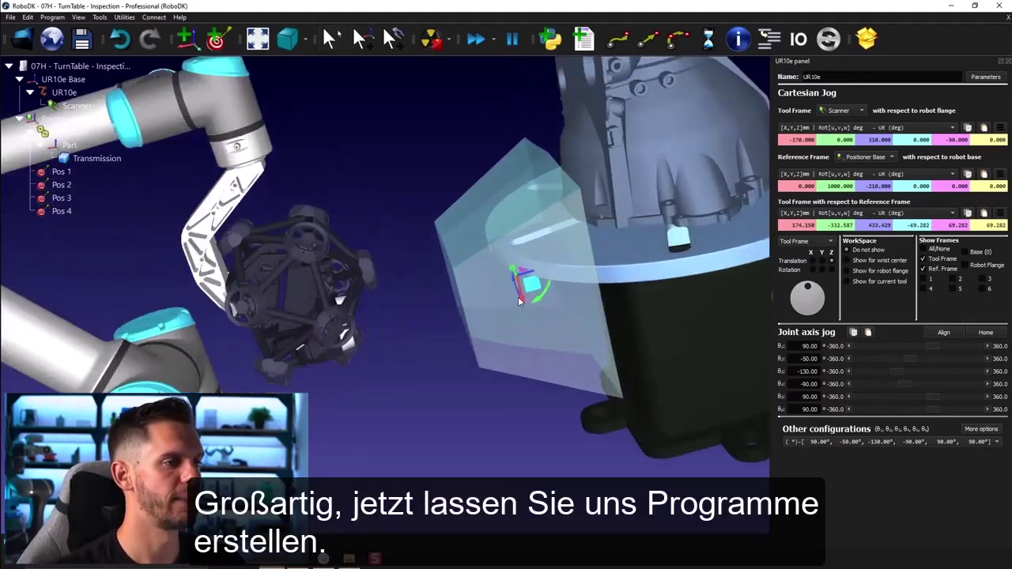
{"action": "left_click_drag", "start_coordinate": [522, 302], "coordinate": [485, 177], "text": "alt"}
{"action": "scroll", "coordinate": [435, 239], "scroll_direction": "down", "scroll_amount": 3}
{"action": "scroll", "coordinate": [434, 239], "scroll_direction": "down", "scroll_amount": 3}
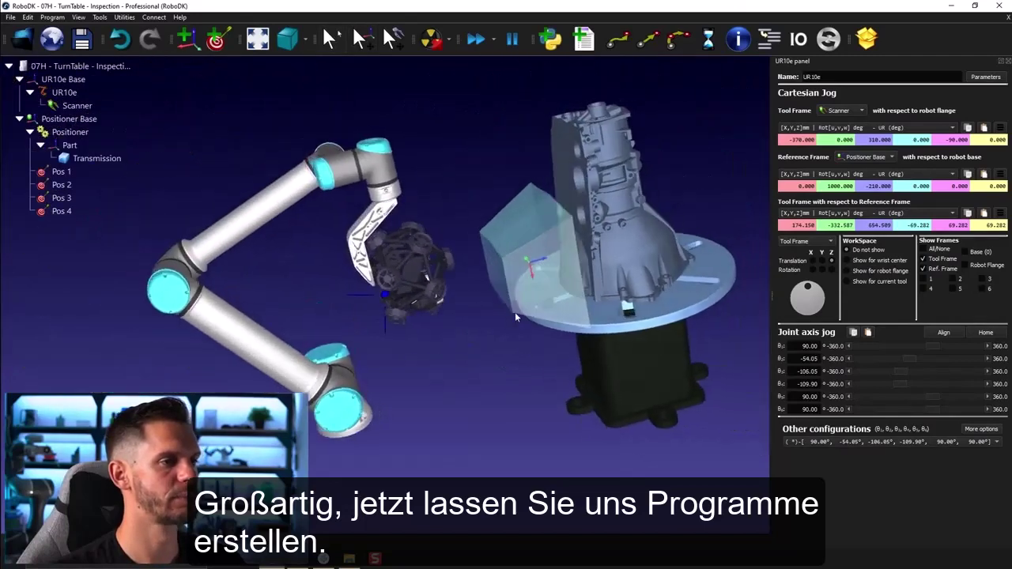
Create a new program and link it to the Positioner
{"action": "left_click_drag", "start_coordinate": [521, 308], "coordinate": [664, 256]}
{"action": "right_click_drag", "start_coordinate": [664, 256], "coordinate": [633, 255]}
{"action": "middle_click_drag", "start_coordinate": [445, 200], "coordinate": [569, 170]}
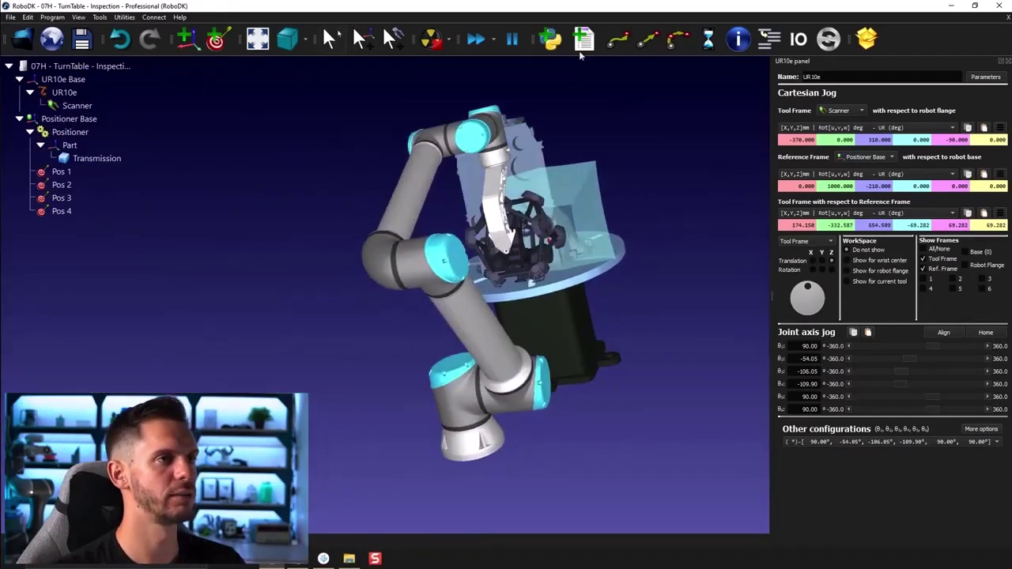
{"action": "left_click", "coordinate": [584, 41]}
{"action": "right_click", "coordinate": [63, 223]}
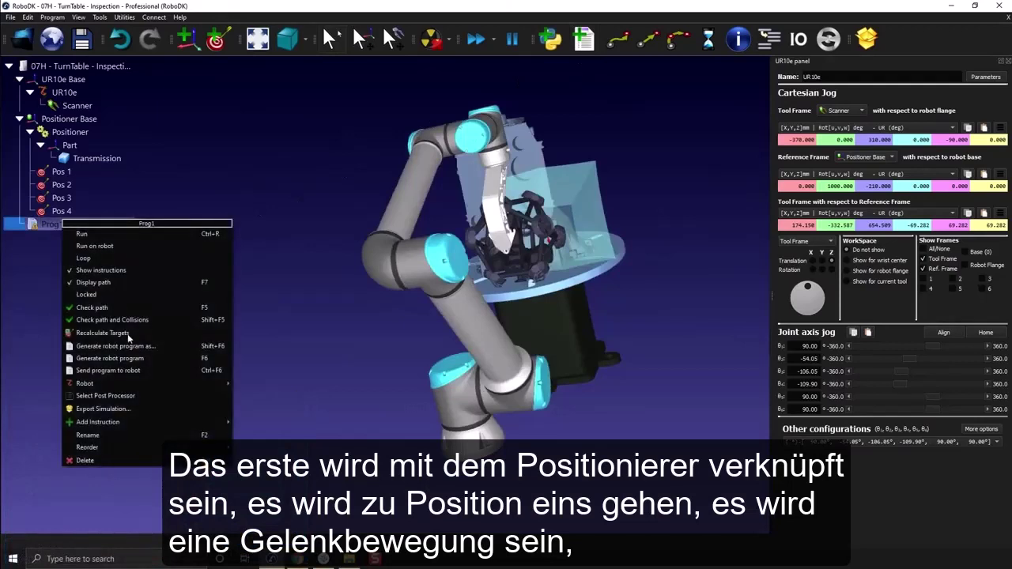
{"action": "mouse_move", "coordinate": [134, 384]}
{"action": "left_click", "coordinate": [262, 395]}
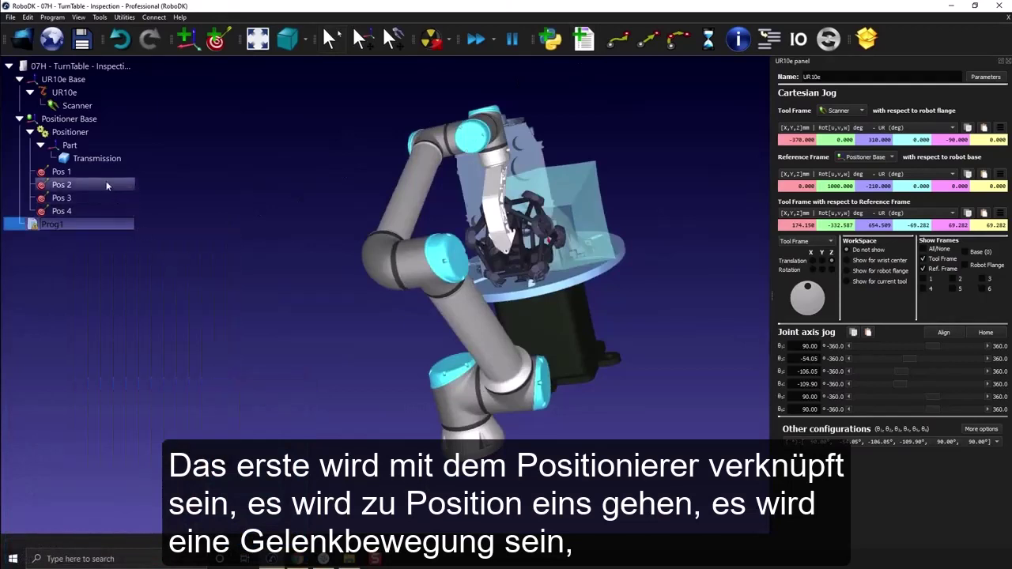
Add a joint move to target Pos 1 in the new program and rename the program as Pos_1
{"action": "left_click", "coordinate": [60, 172], "text": "ctrl"}
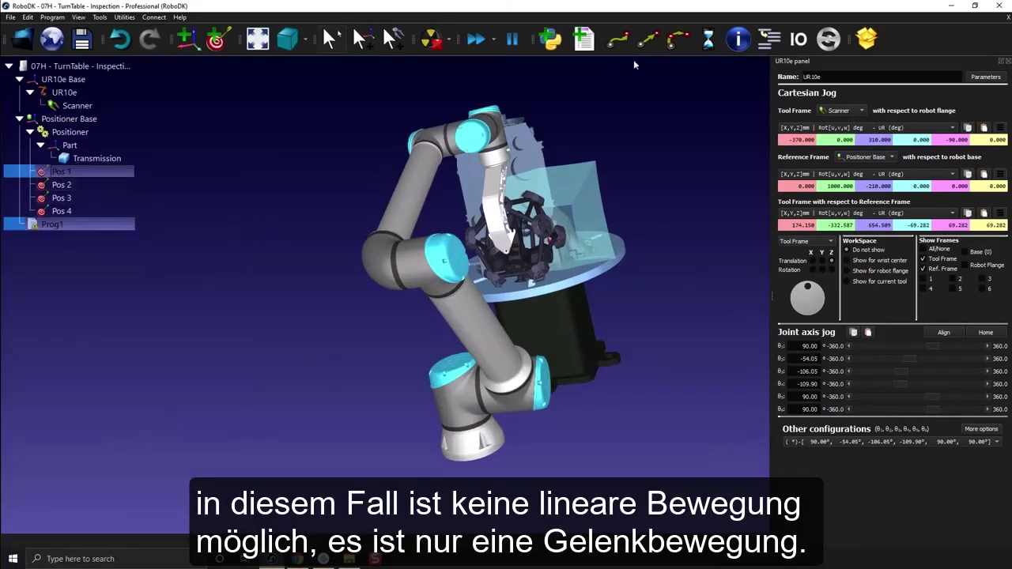
{"action": "left_click", "coordinate": [617, 38]}
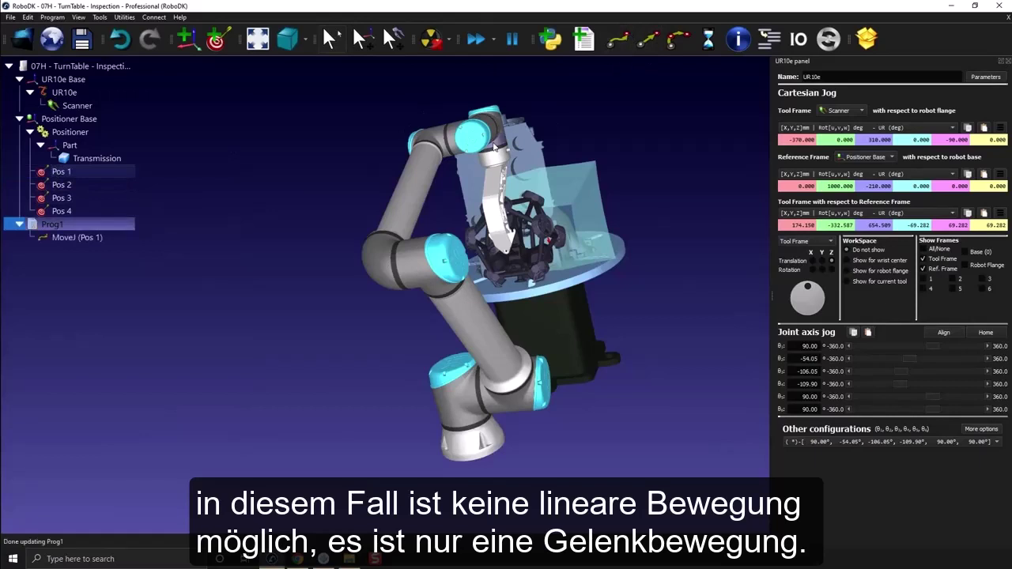
{"action": "left_click", "coordinate": [51, 226]}
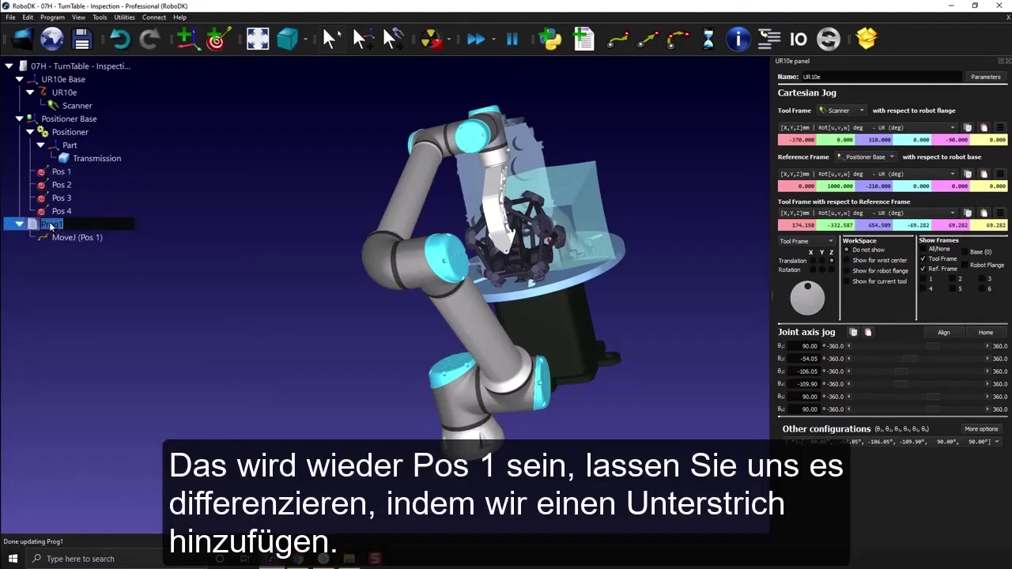
{"action": "type", "text": "Pos_1"}
{"action": "key", "text": "Return"}
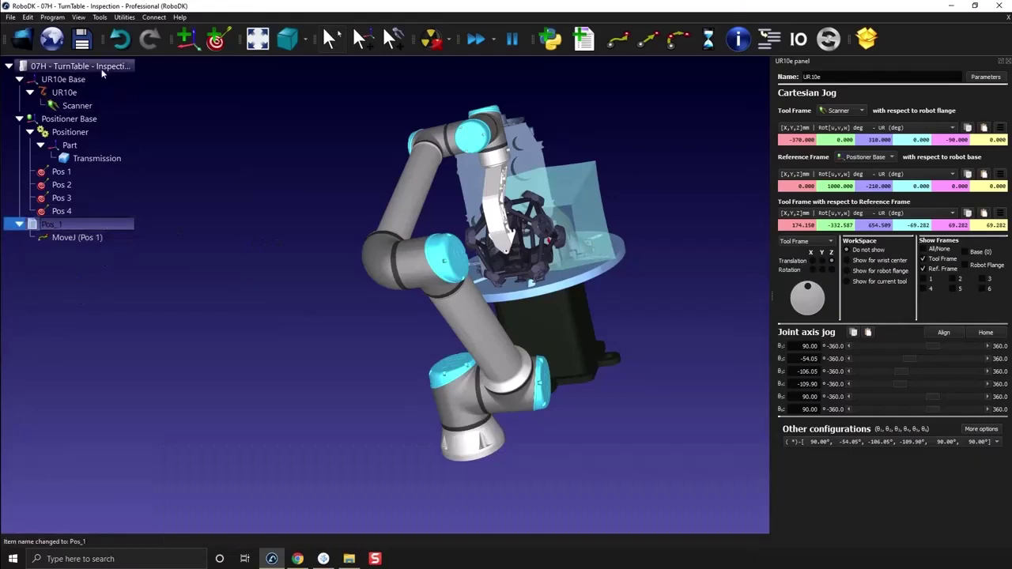
Paste three copies of the Pos_1 program into the station
{"action": "left_click", "coordinate": [101, 68]}
{"action": "key", "text": "ctrl+v"}
{"action": "key", "text": "ctrl+v"}
{"action": "key", "text": "ctrl+v"}
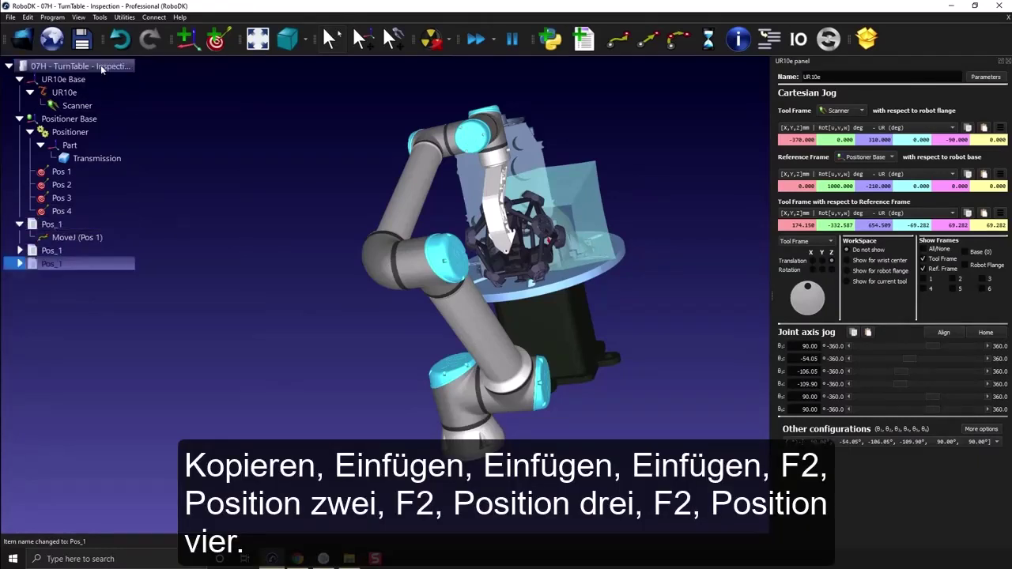
Rename the three program copies as Pos_2, Pos_3 and Pos_4
{"action": "left_click", "coordinate": [52, 249]}
{"action": "key", "text": "F2"}
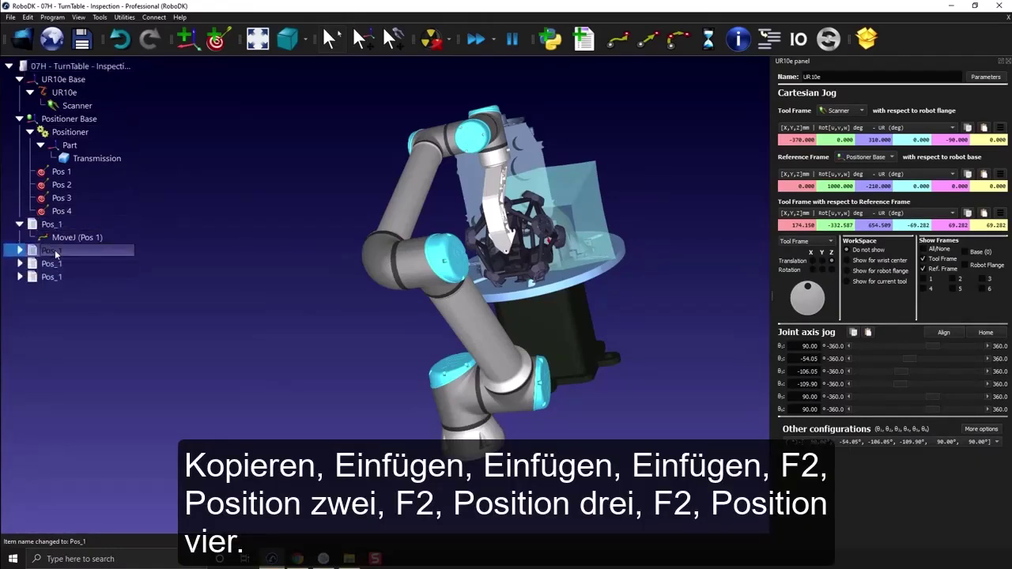
{"action": "type", "text": "Pos_2"}
{"action": "key", "text": "Return"}
{"action": "key", "text": "Down"}
{"action": "key", "text": "F2"}
{"action": "type", "text": "Pos_3"}
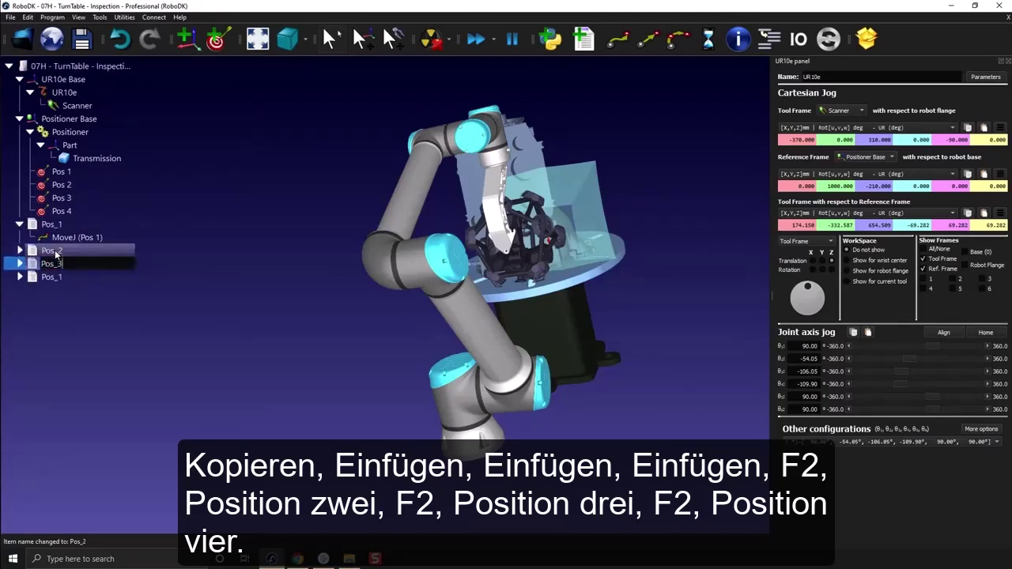
{"action": "key", "text": "Return"}
{"action": "key", "text": "Down"}
{"action": "key", "text": "F2"}
{"action": "type", "text": "Pos_"}
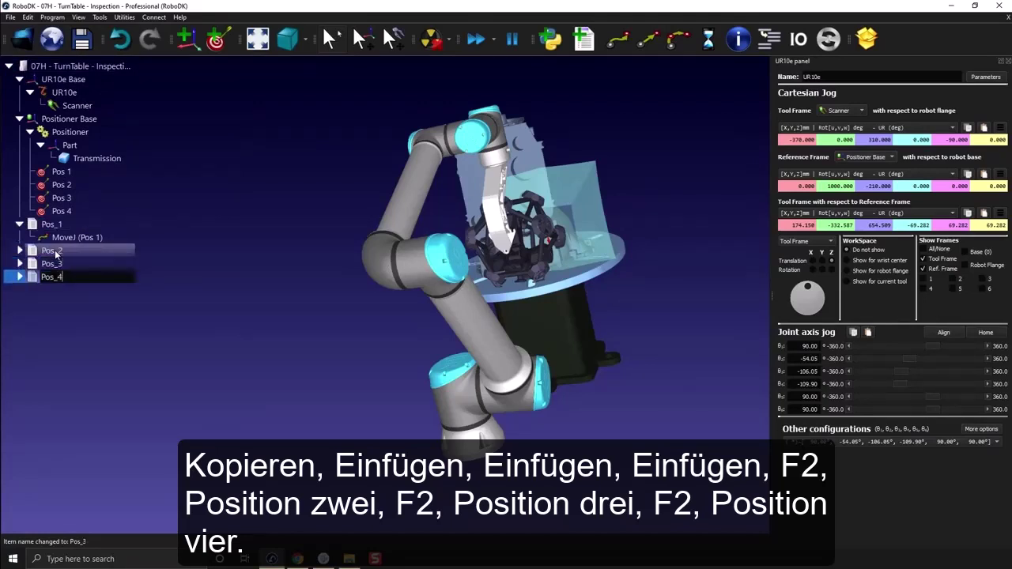
{"action": "type", "text": "4"}
{"action": "key", "text": "Return"}
Link the joint moves in programs Pos_2, Pos_3 and Pos_4 to targets Pos 2, Pos 3 and Pos 4 respectively
{"action": "left_click", "coordinate": [20, 249]}
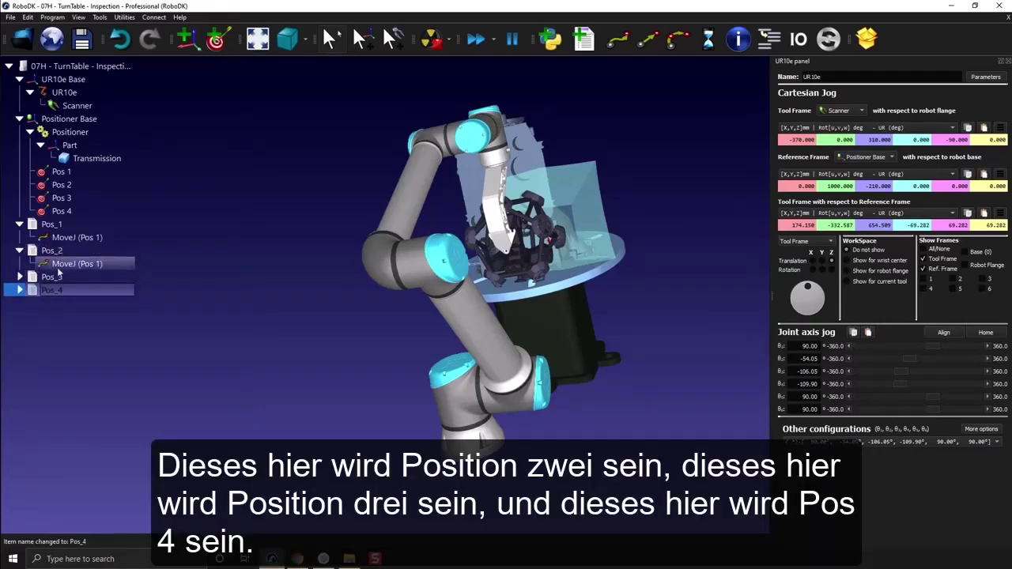
{"action": "right_click", "coordinate": [63, 265]}
{"action": "mouse_move", "coordinate": [109, 383]}
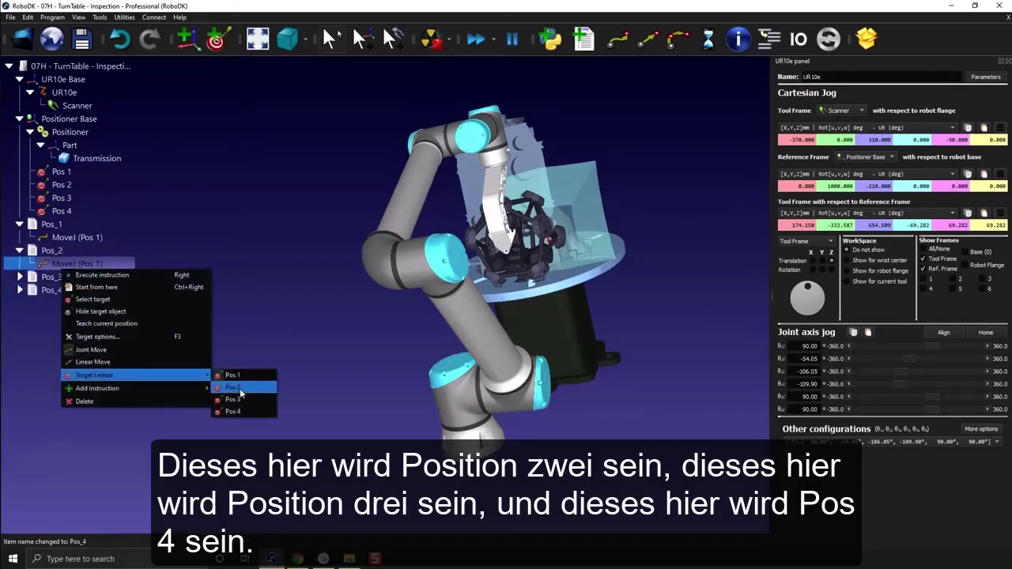
{"action": "left_click", "coordinate": [229, 388]}
{"action": "left_click", "coordinate": [20, 277]}
{"action": "right_click", "coordinate": [65, 290]}
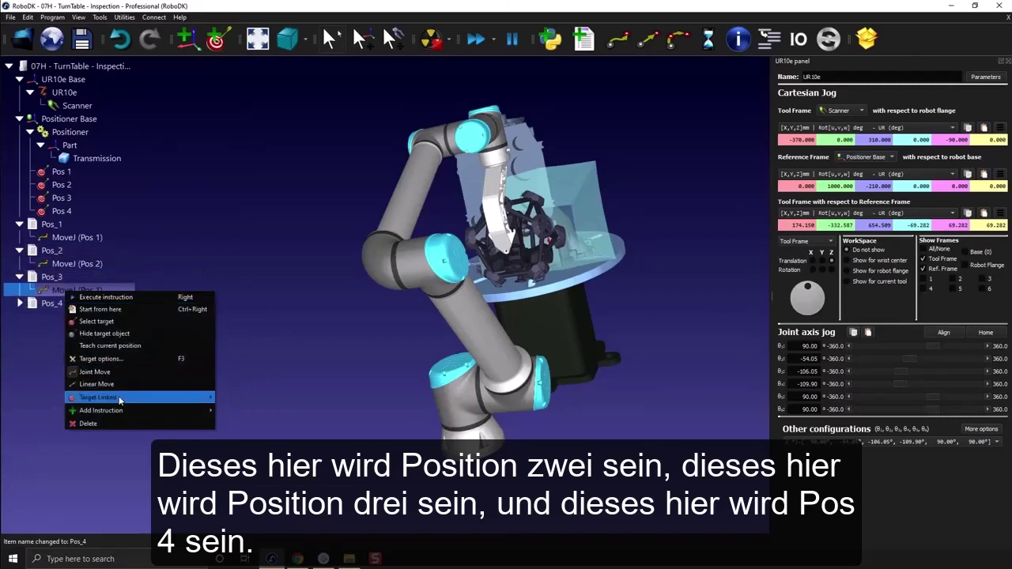
{"action": "mouse_move", "coordinate": [119, 397]}
{"action": "left_click", "coordinate": [258, 413]}
{"action": "left_click", "coordinate": [20, 303]}
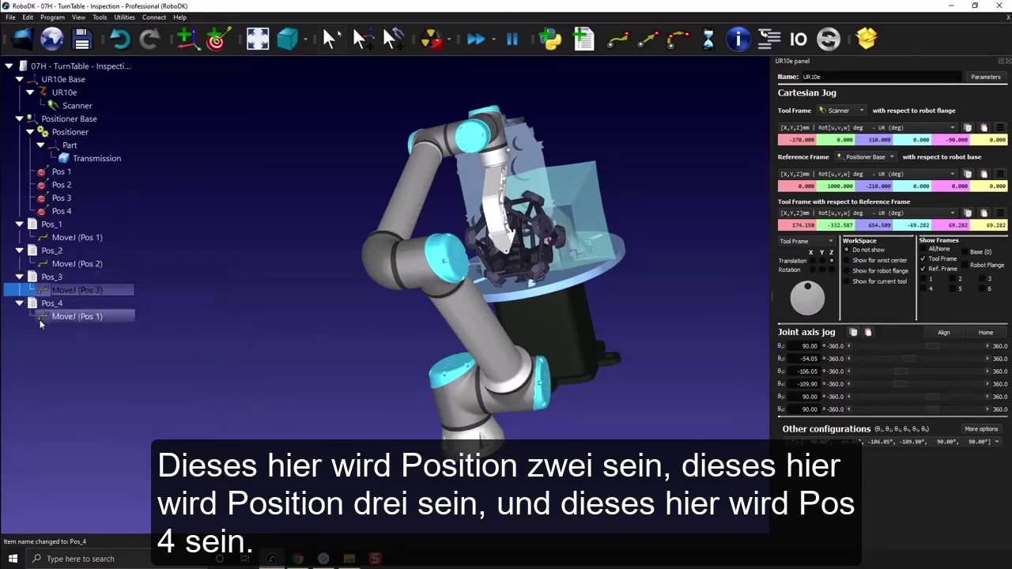
{"action": "right_click", "coordinate": [52, 317]}
{"action": "mouse_move", "coordinate": [103, 423]}
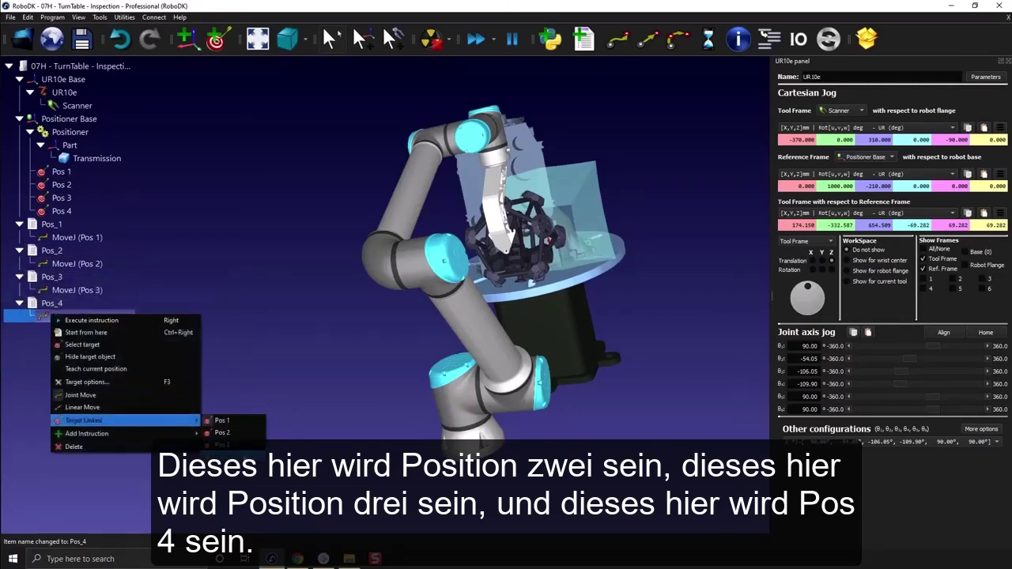
{"action": "left_click", "coordinate": [238, 454]}
Collapse the contents of programs Pos_1 to Pos_4 in the station tree
{"action": "left_click", "coordinate": [20, 224]}
{"action": "left_click", "coordinate": [20, 237]}
{"action": "left_click", "coordinate": [20, 237]}
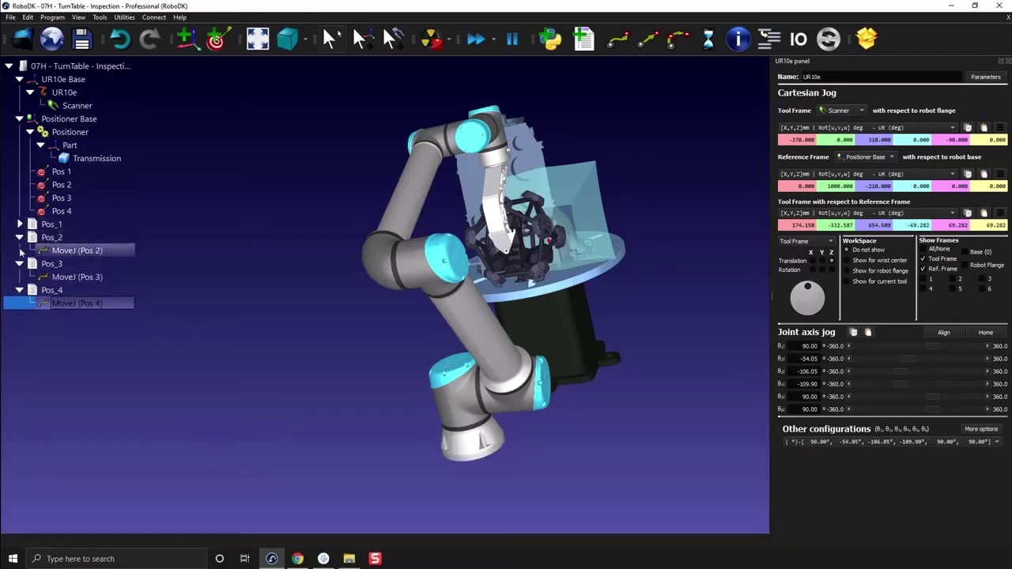
{"action": "left_click", "coordinate": [20, 238]}
{"action": "left_click", "coordinate": [20, 251]}
{"action": "left_click", "coordinate": [20, 264]}
Run the turntable programs Pos_1 to Pos_4 to check the rotations, finishing with Pos_1 again
{"action": "double_click", "coordinate": [44, 225]}
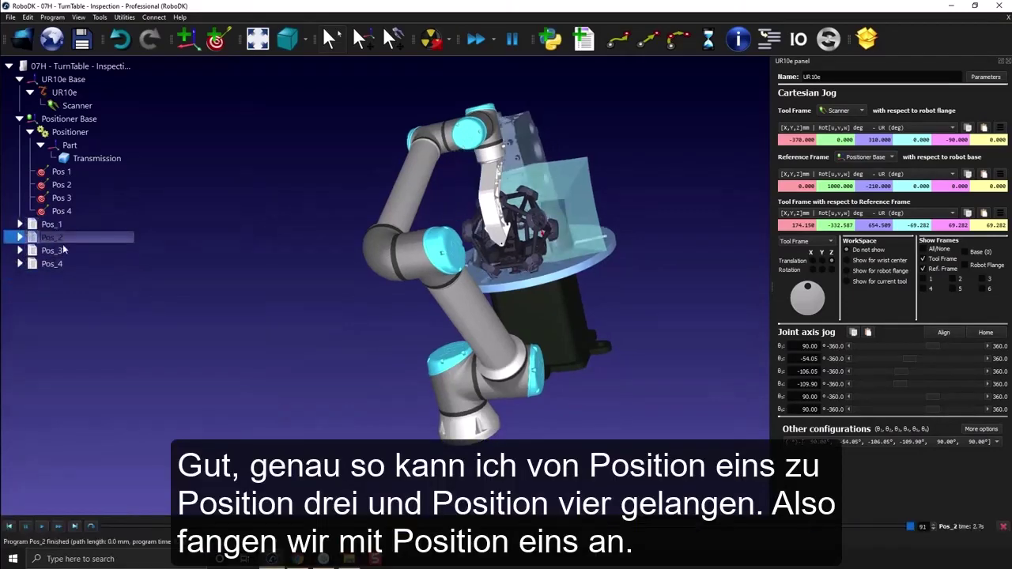
{"action": "double_click", "coordinate": [52, 251]}
{"action": "double_click", "coordinate": [60, 264]}
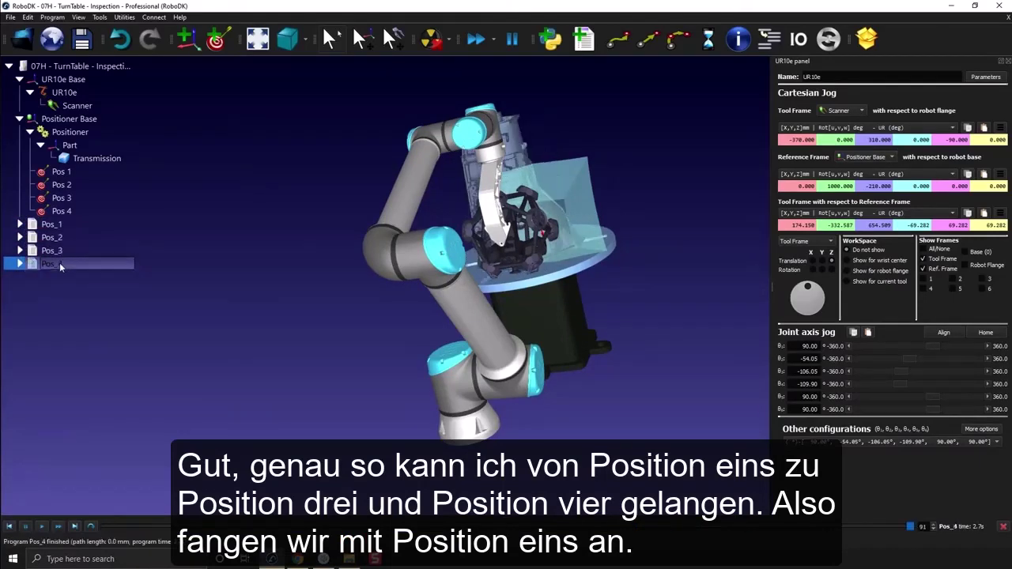
{"action": "double_click", "coordinate": [60, 225]}
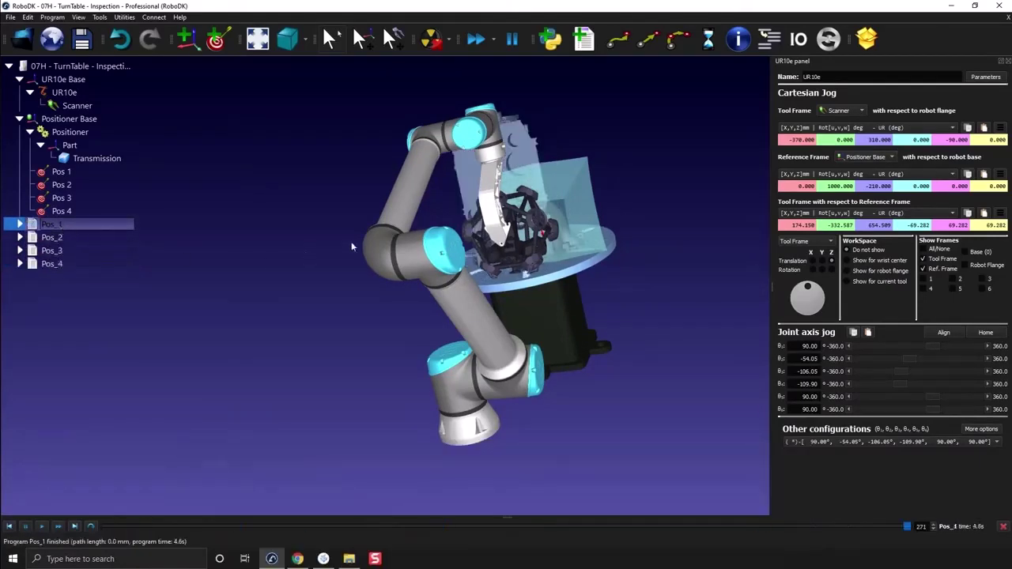
Close the UR10e robot's settings and bring the robot and turntable into a side view
{"action": "right_click_drag", "start_coordinate": [450, 239], "coordinate": [565, 296]}
{"action": "middle_click_drag", "start_coordinate": [564, 296], "coordinate": [317, 320]}
{"action": "right_click_drag", "start_coordinate": [316, 320], "coordinate": [736, 142]}
{"action": "middle_click_drag", "start_coordinate": [735, 143], "coordinate": [507, 207]}
{"action": "left_click", "coordinate": [1008, 62]}
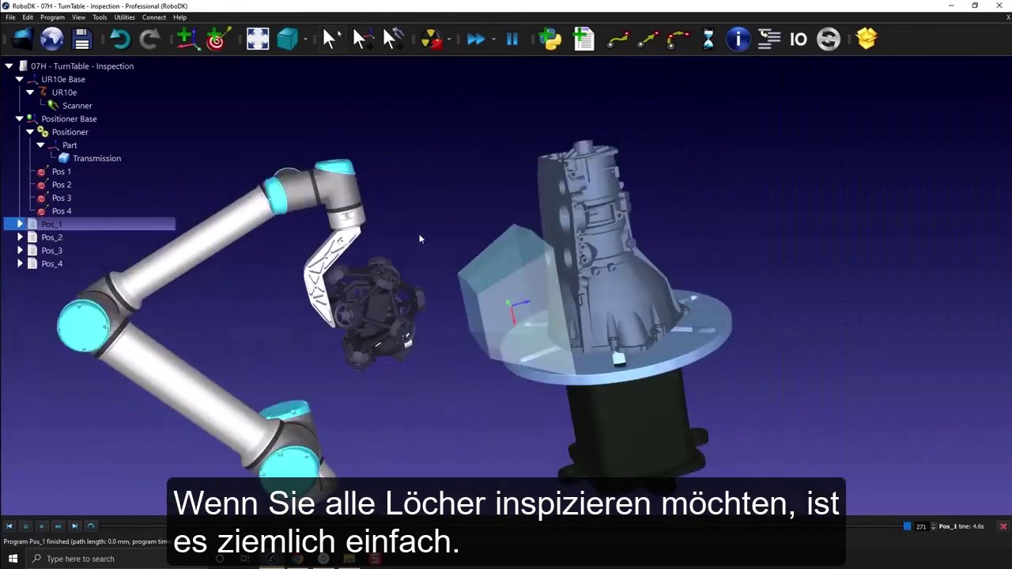
Set the Part frame as the active reference frame, with the transmission in close view
{"action": "scroll", "coordinate": [566, 242], "scroll_direction": "up", "scroll_amount": 4}
{"action": "right_click_drag", "start_coordinate": [566, 242], "coordinate": [903, 197]}
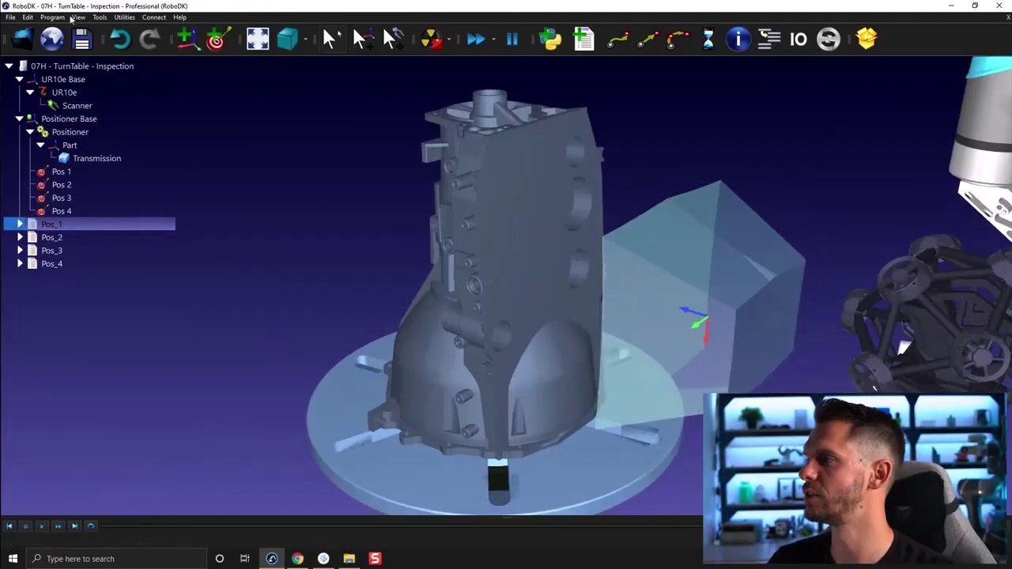
{"action": "left_click", "coordinate": [65, 146]}
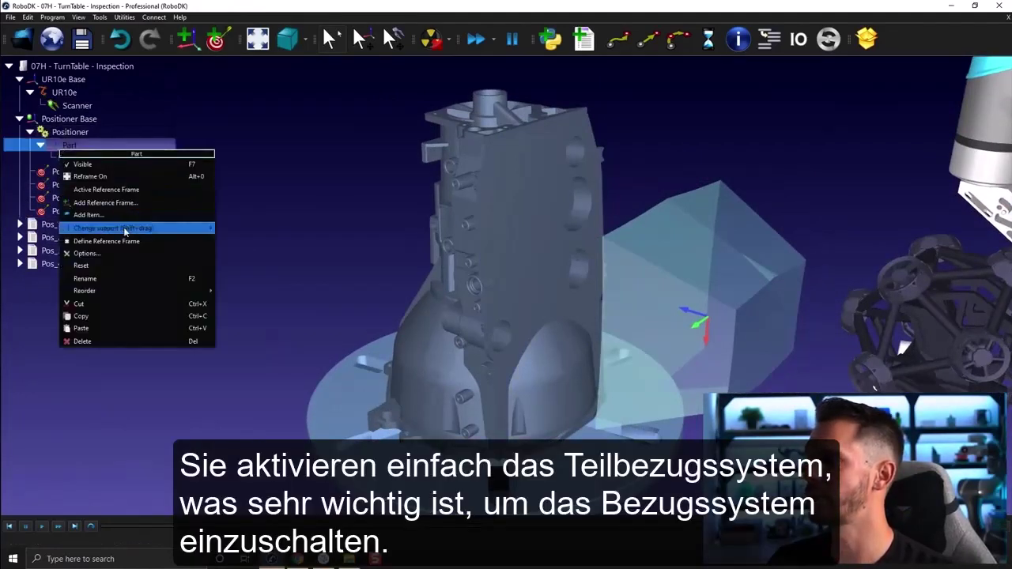
{"action": "left_click", "coordinate": [106, 190]}
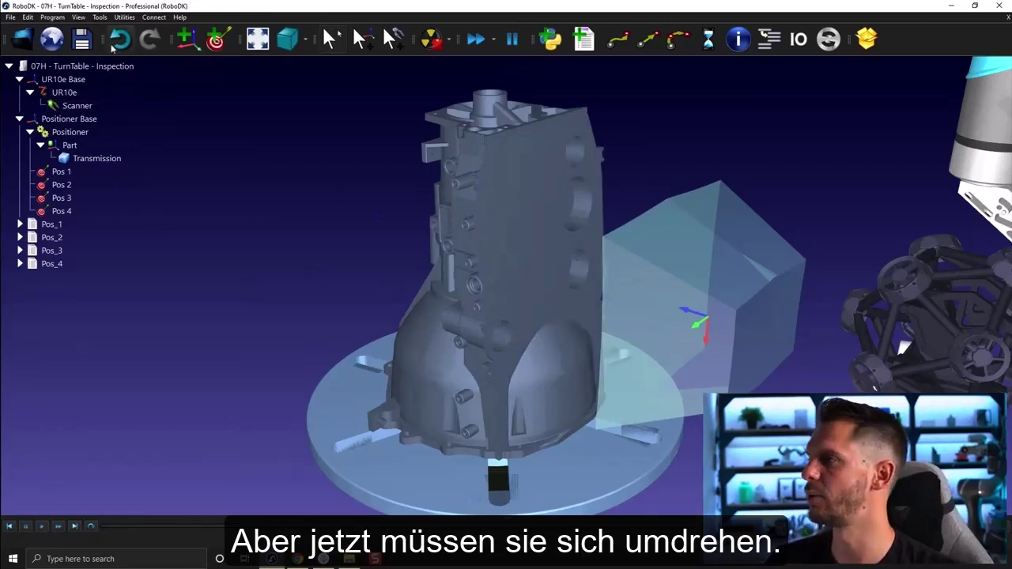
Start teaching targets on the part surface, with target creation snapping to arc centres
{"action": "left_click", "coordinate": [52, 17]}
{"action": "left_click", "coordinate": [79, 59]}
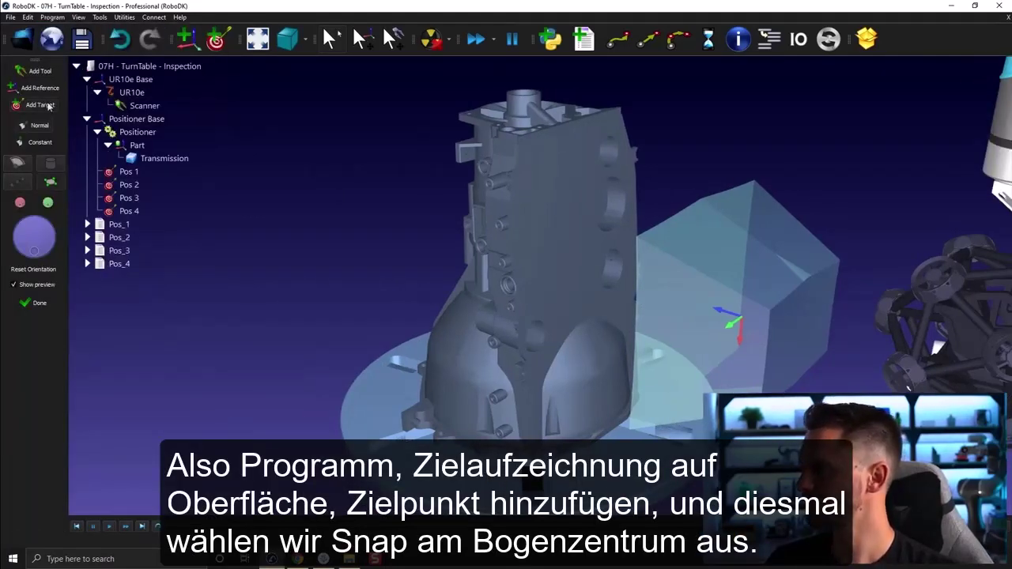
{"action": "left_click", "coordinate": [17, 165]}
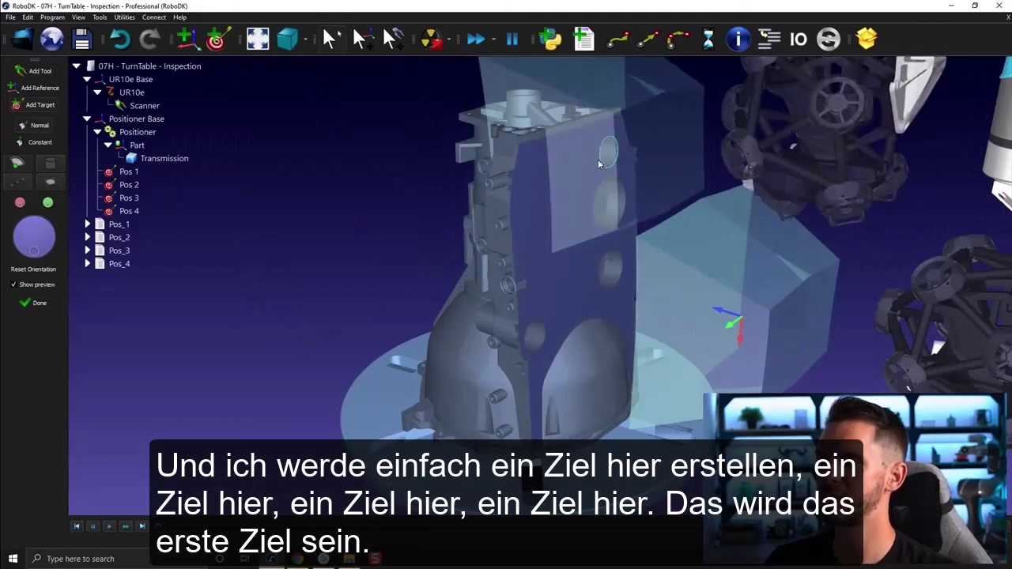
Teach four targets at the holes on the transmission's flat side face, from the uppermost hole downward, and finish the surface teaching
{"action": "left_click", "coordinate": [598, 159]}
{"action": "left_click", "coordinate": [598, 207]}
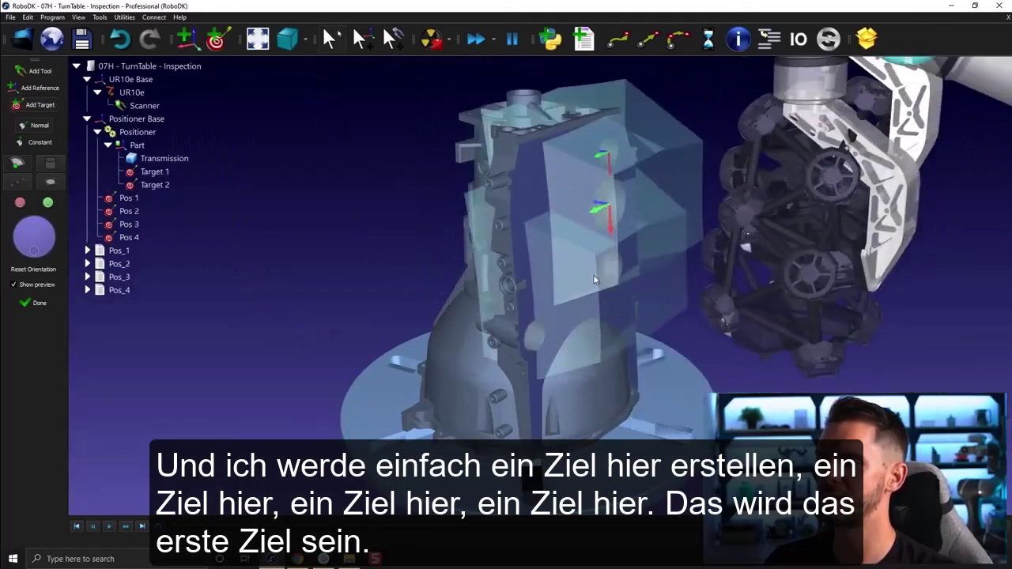
{"action": "left_click", "coordinate": [597, 275]}
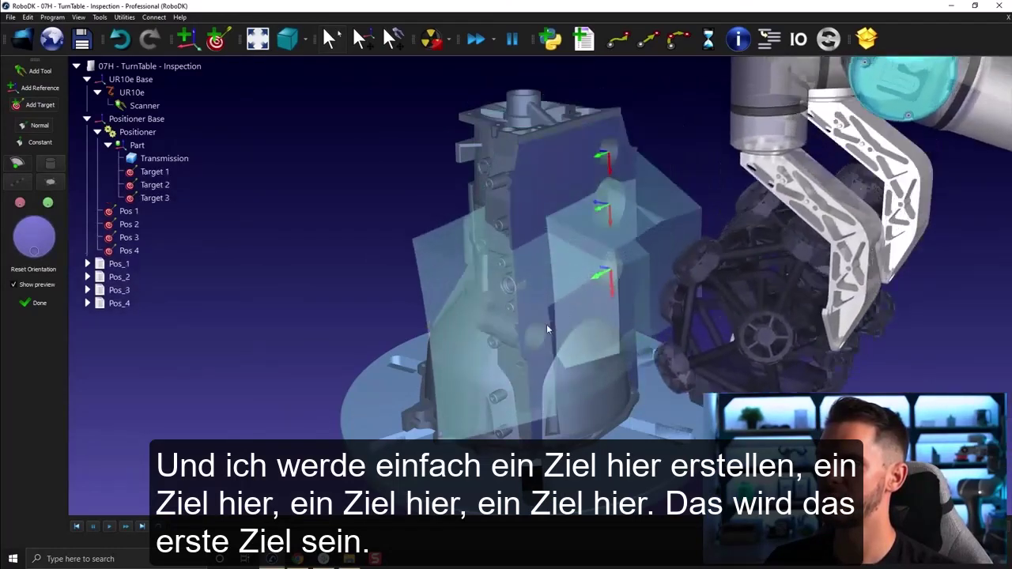
{"action": "left_click", "coordinate": [544, 327]}
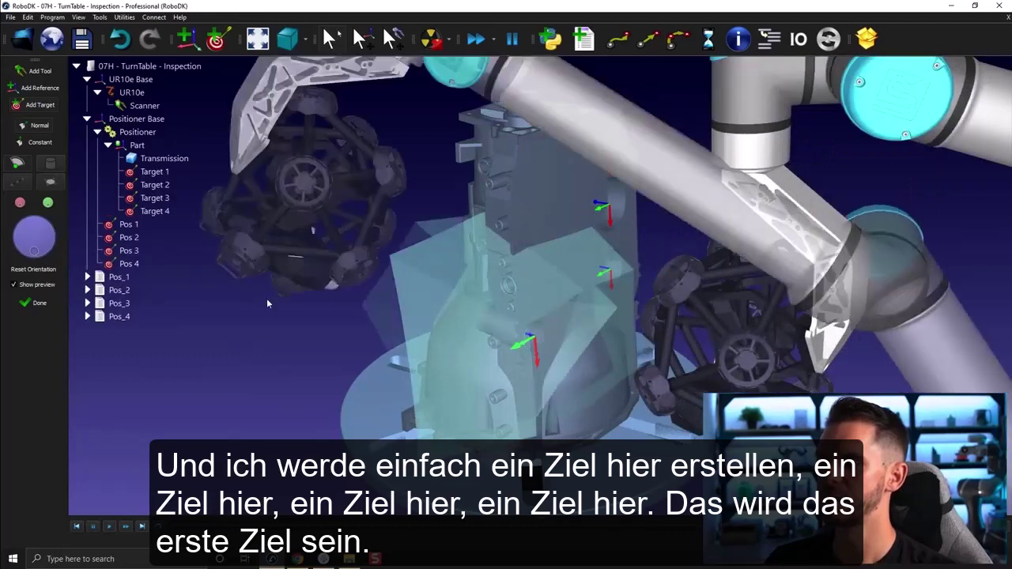
{"action": "left_click", "coordinate": [41, 304]}
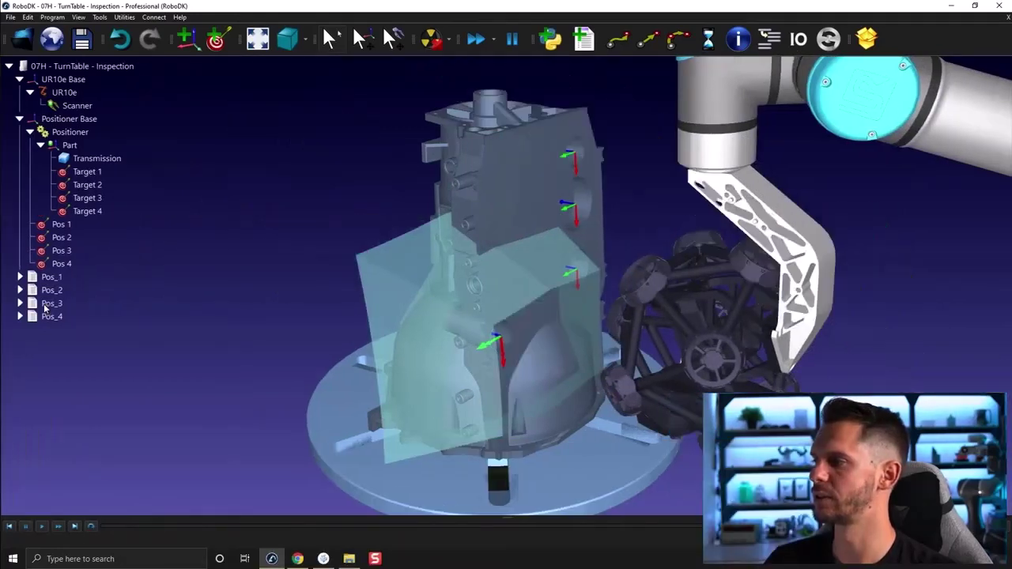
Rename the group of Target 1 to Target 4 under the Part frame with the base name Pos1_Target
{"action": "left_click", "coordinate": [123, 172]}
{"action": "left_click", "coordinate": [111, 210], "text": "shift"}
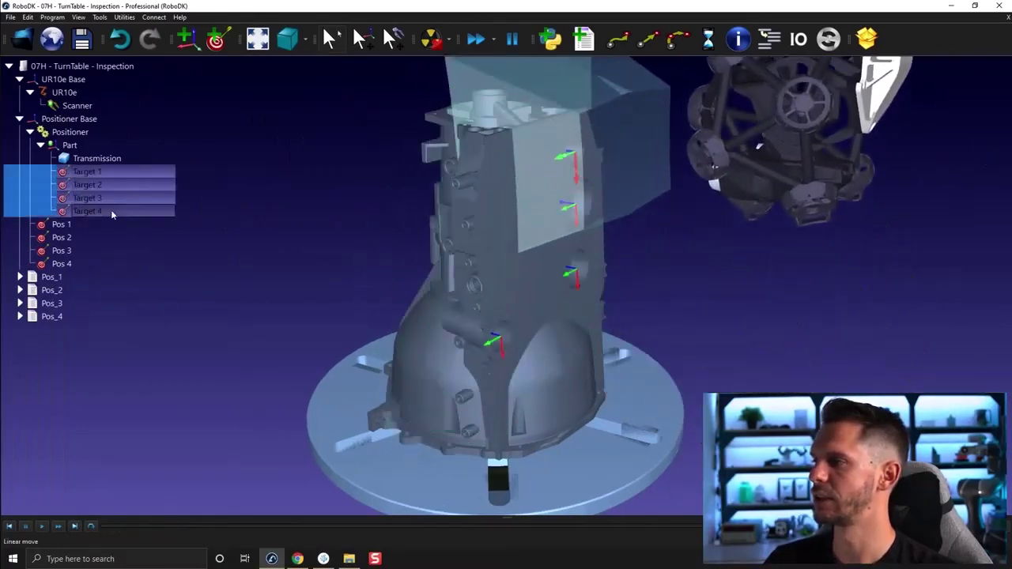
{"action": "right_click", "coordinate": [111, 211]}
{"action": "left_click", "coordinate": [162, 305]}
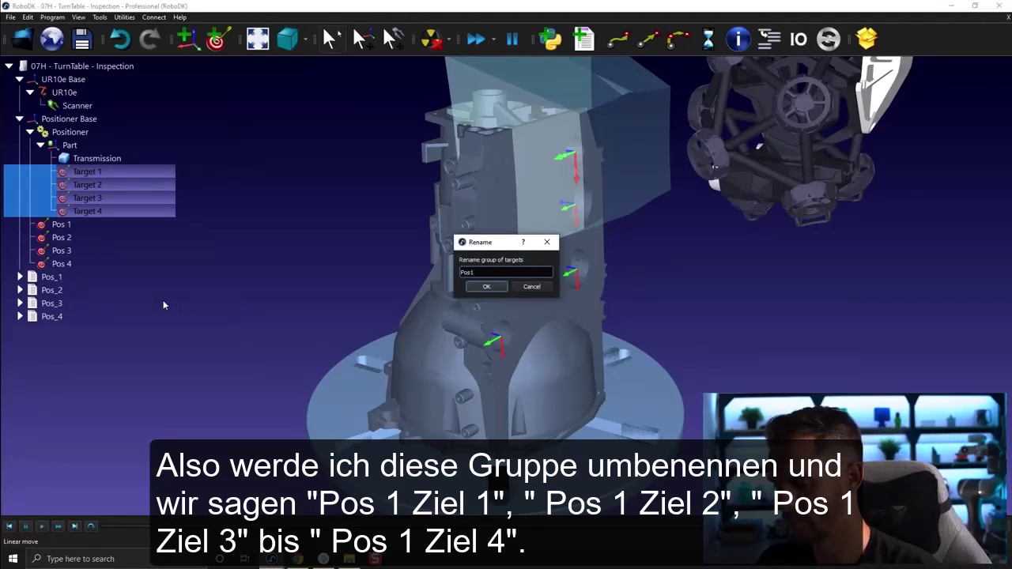
{"action": "type", "text": "Pos1_Target"}
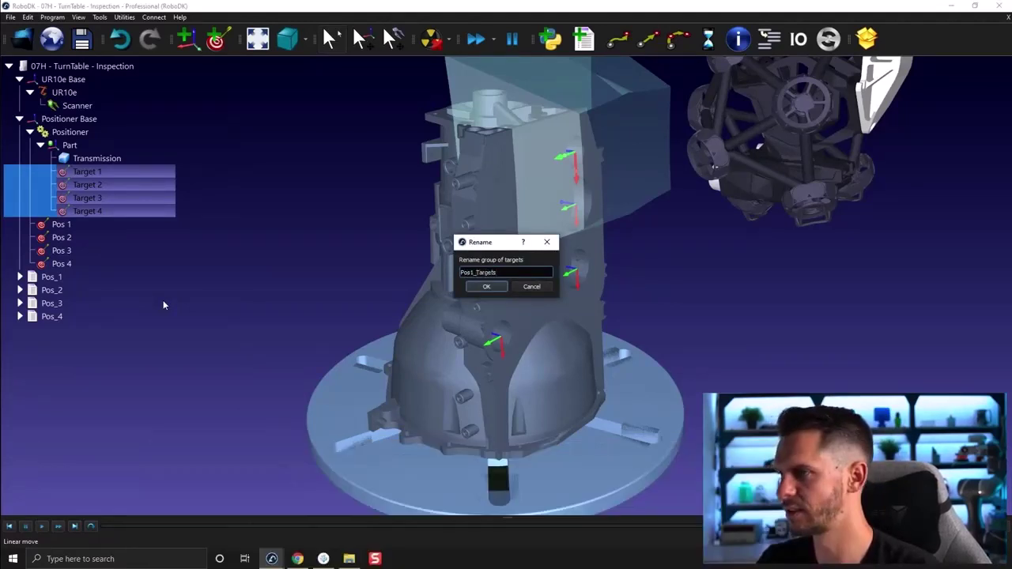
{"action": "key", "text": "Return"}
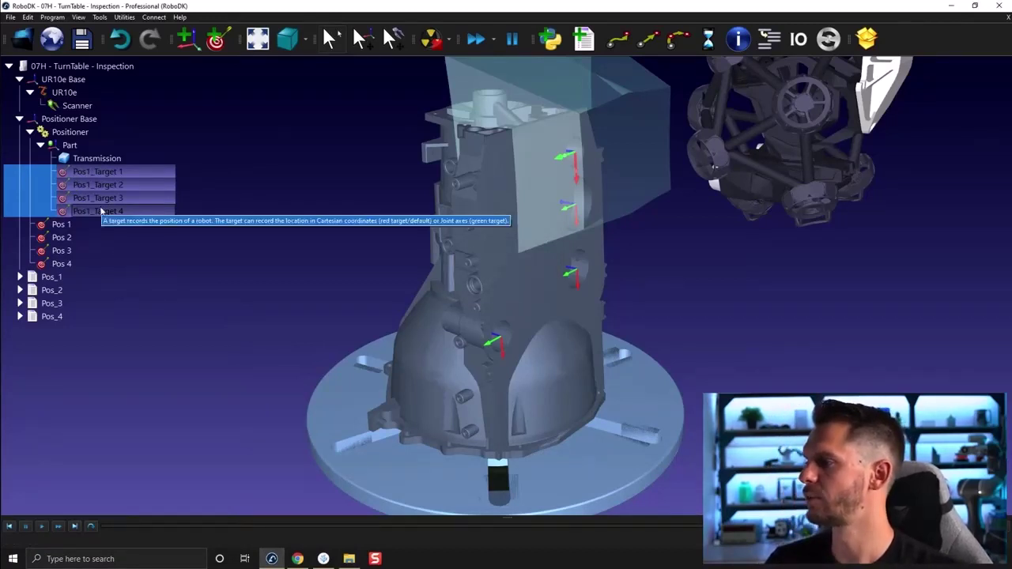
Create a robot program from the four Pos1_Target targets and name it Side1
{"action": "right_click", "coordinate": [100, 211]}
{"action": "left_click", "coordinate": [151, 313]}
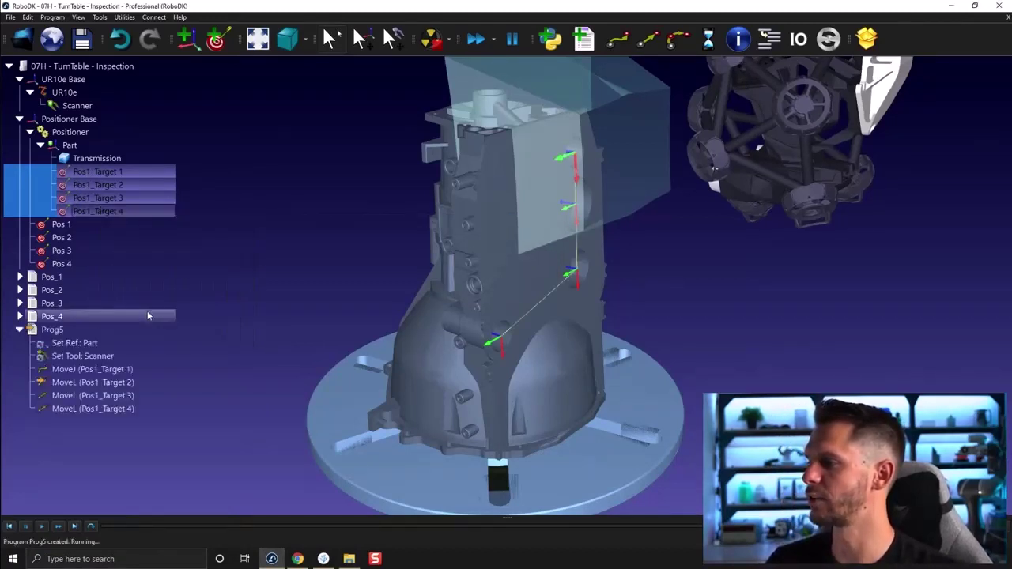
{"action": "left_click", "coordinate": [85, 329]}
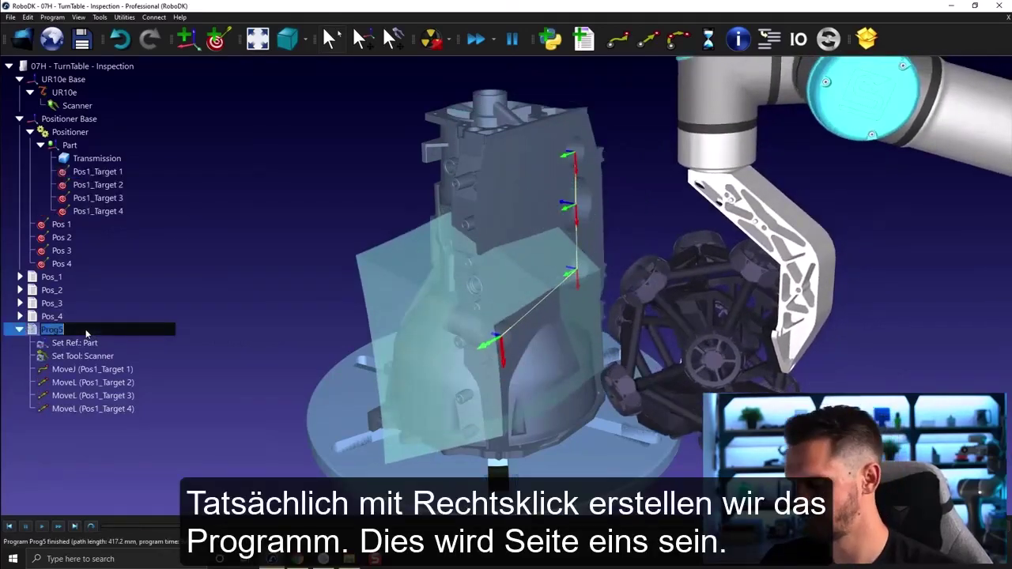
{"action": "type", "text": "Side1"}
{"action": "key", "text": "Return"}
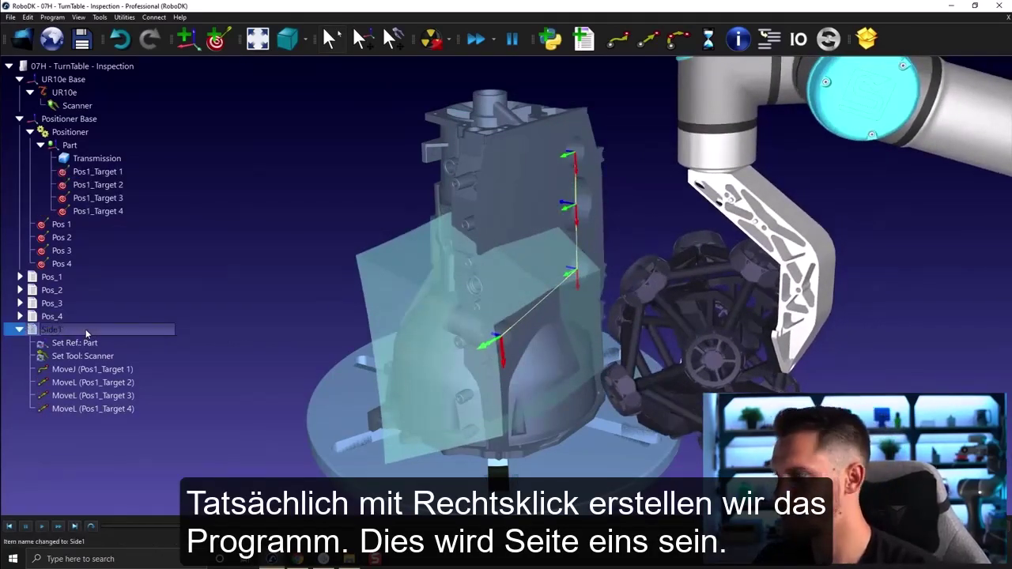
Run the Pos_2 program to rotate the turntable to its second position, with the transmission's lower bosses in close view
{"action": "double_click", "coordinate": [123, 291]}
{"action": "scroll", "coordinate": [295, 270], "scroll_direction": "up", "scroll_amount": 3}
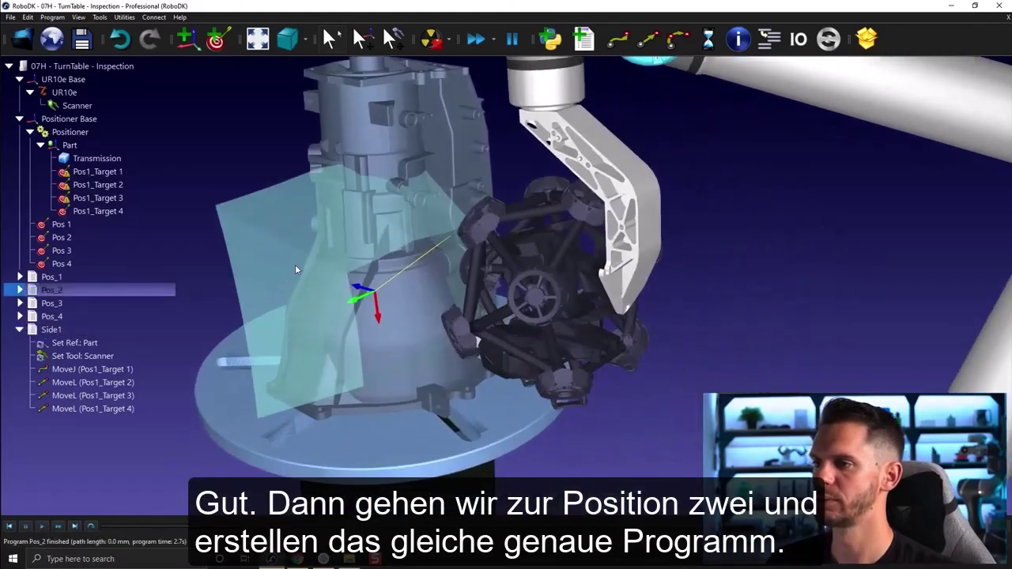
{"action": "left_click_drag", "start_coordinate": [295, 264], "coordinate": [301, 126]}
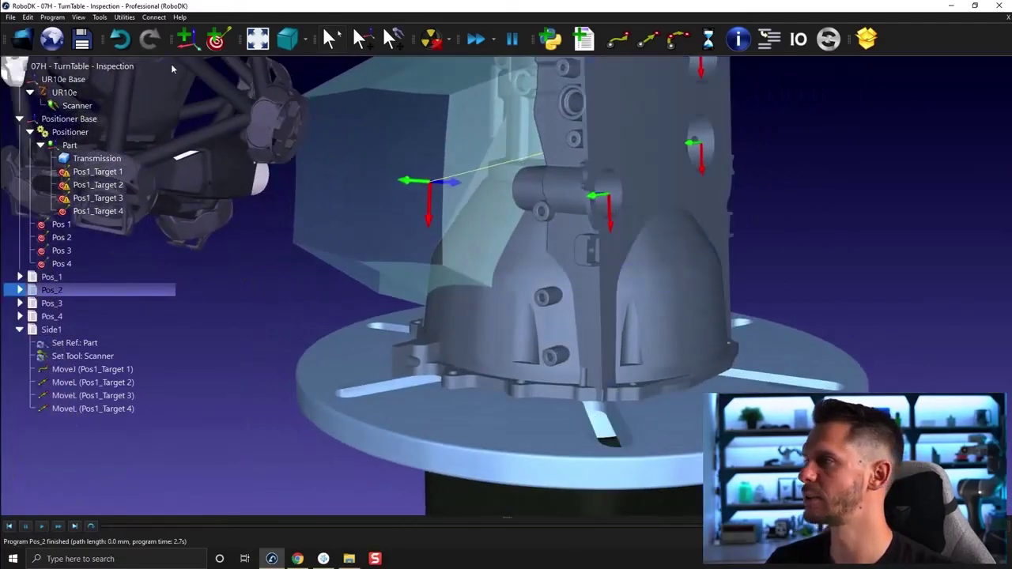
Teach six surface targets at the holes along the transmission's narrow edge, starting at the lowest boss and working upward
{"action": "left_click", "coordinate": [53, 16]}
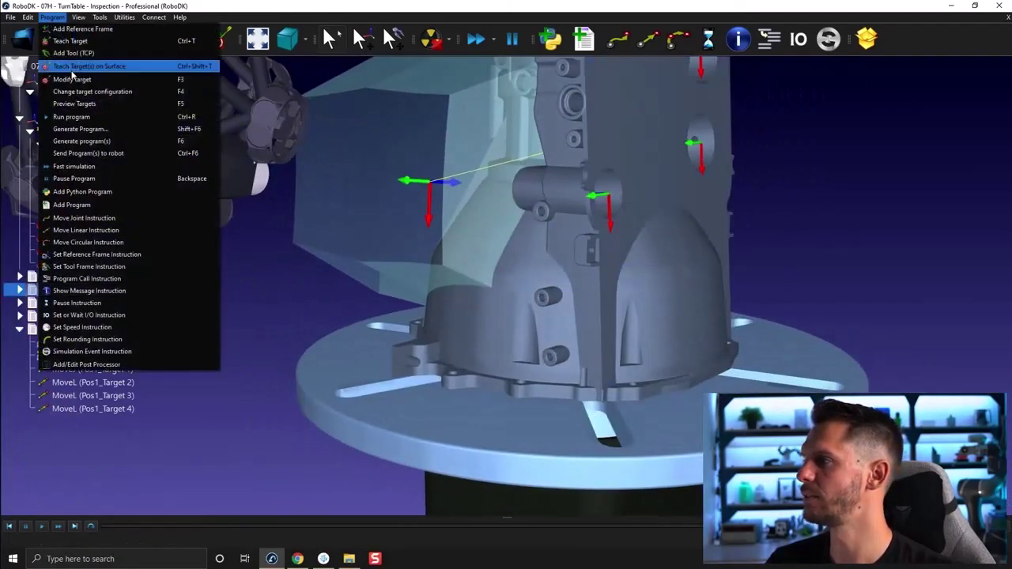
{"action": "left_click", "coordinate": [73, 69]}
{"action": "left_click", "coordinate": [578, 361]}
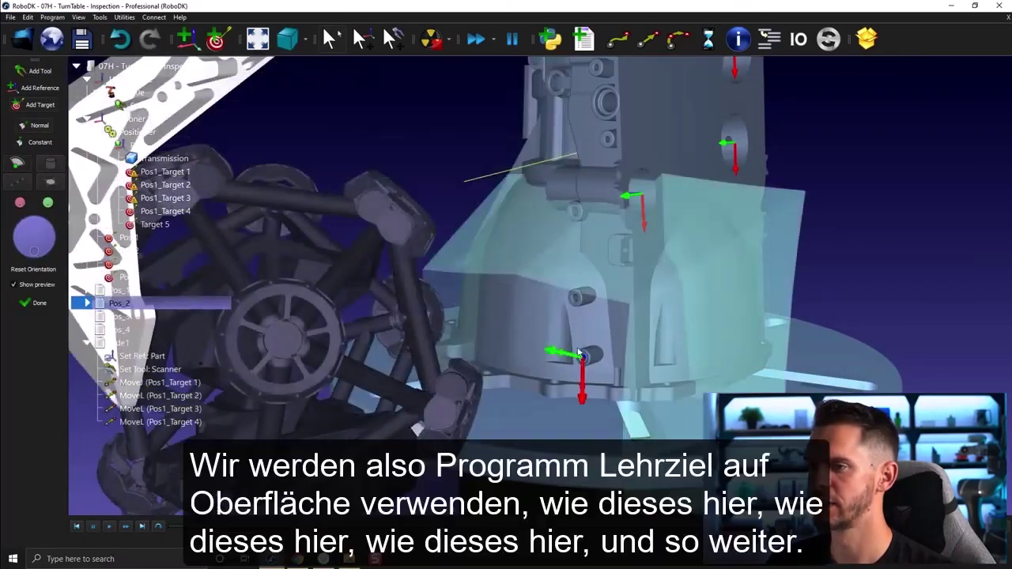
{"action": "left_click", "coordinate": [578, 295]}
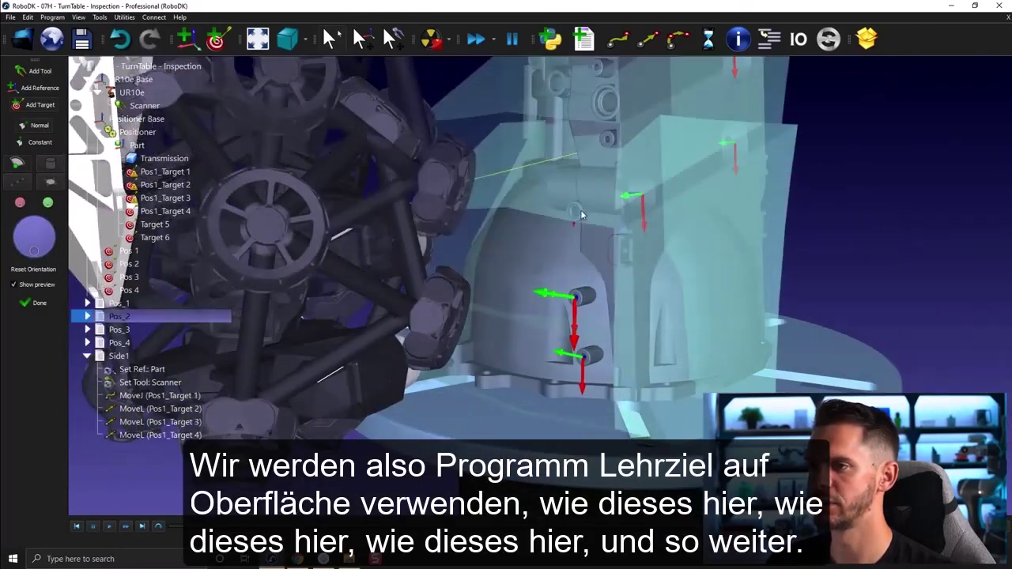
{"action": "left_click", "coordinate": [578, 210]}
{"action": "left_click", "coordinate": [606, 140]}
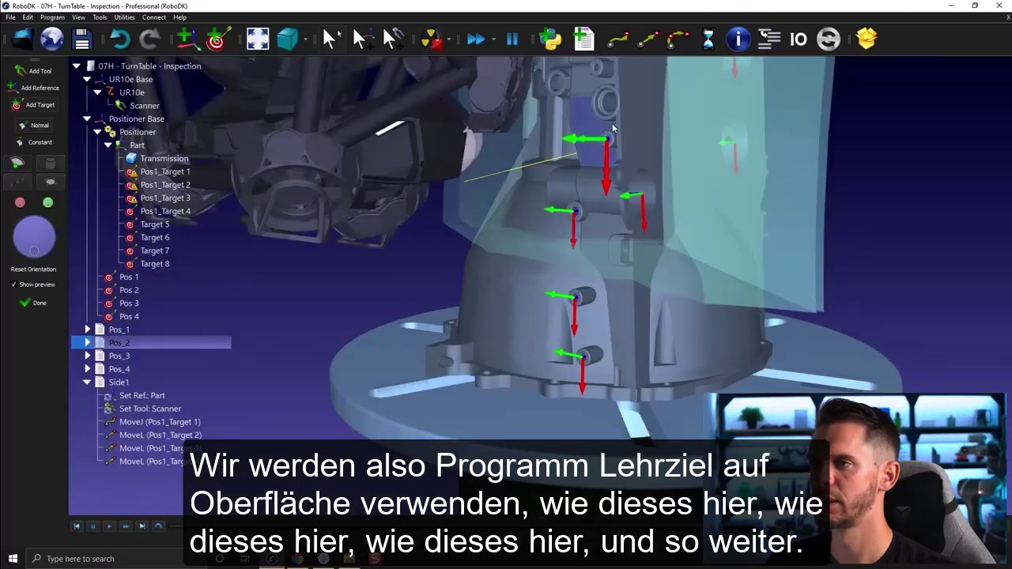
{"action": "left_click", "coordinate": [609, 103]}
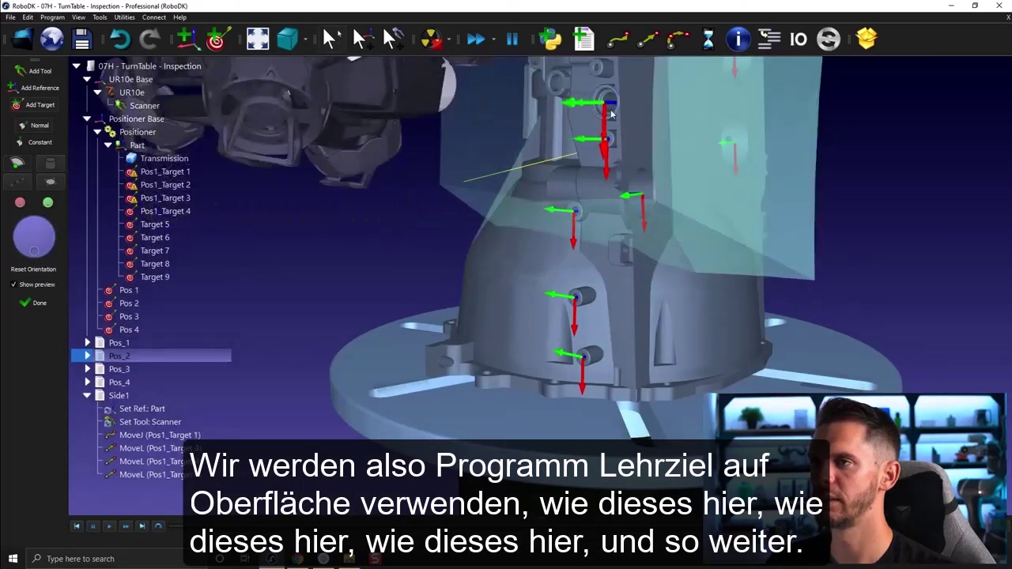
{"action": "left_click", "coordinate": [597, 71]}
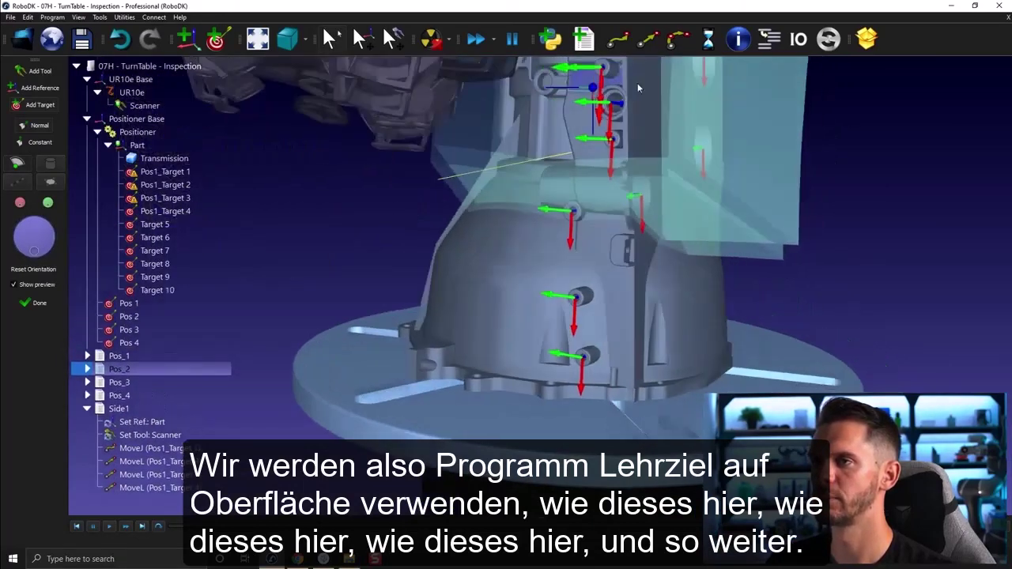
Teach two more targets at the two uppermost bosses along the transmission's narrow edge
{"action": "right_click_drag", "start_coordinate": [637, 88], "coordinate": [732, 128]}
{"action": "middle_click_drag", "start_coordinate": [524, 166], "coordinate": [551, 361]}
{"action": "right_click_drag", "start_coordinate": [551, 361], "coordinate": [524, 345]}
{"action": "scroll", "coordinate": [523, 344], "scroll_direction": "up", "scroll_amount": 3}
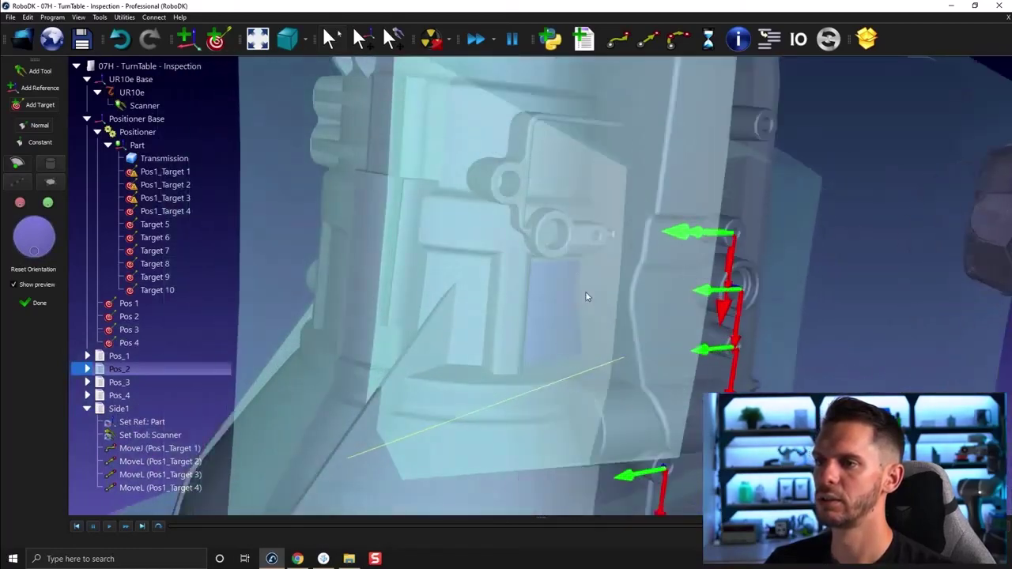
{"action": "left_click", "coordinate": [630, 298]}
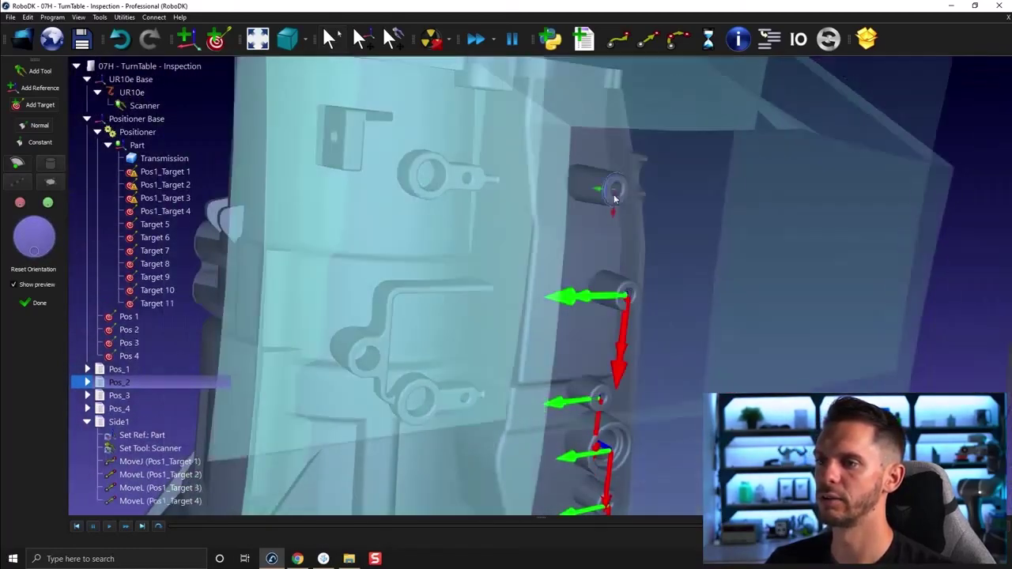
{"action": "left_click", "coordinate": [615, 193]}
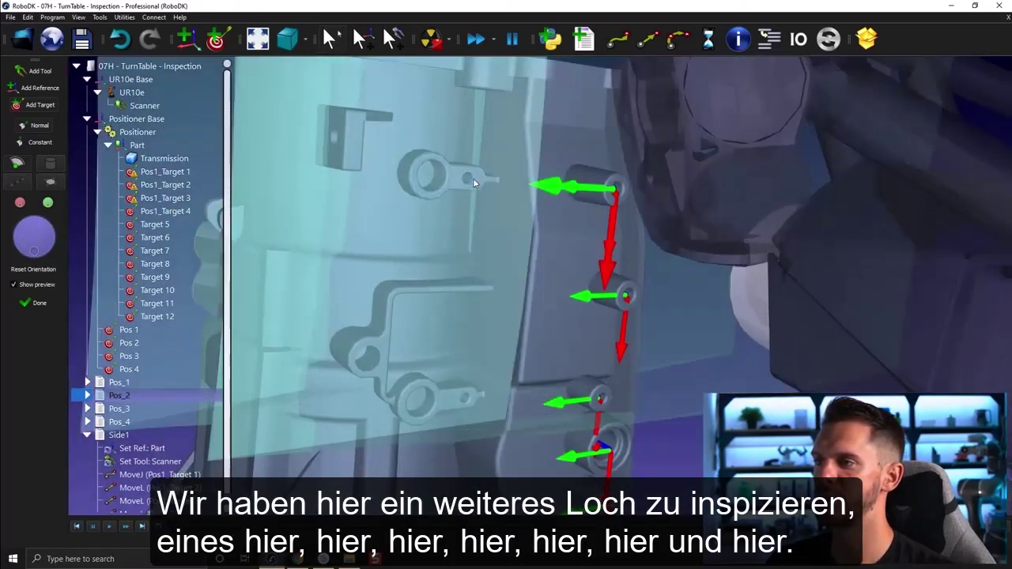
Teach five targets at the bracket and boss holes on the transmission's adjacent broad side, and finish the surface teaching
{"action": "left_click", "coordinate": [471, 179]}
{"action": "left_click", "coordinate": [423, 175]}
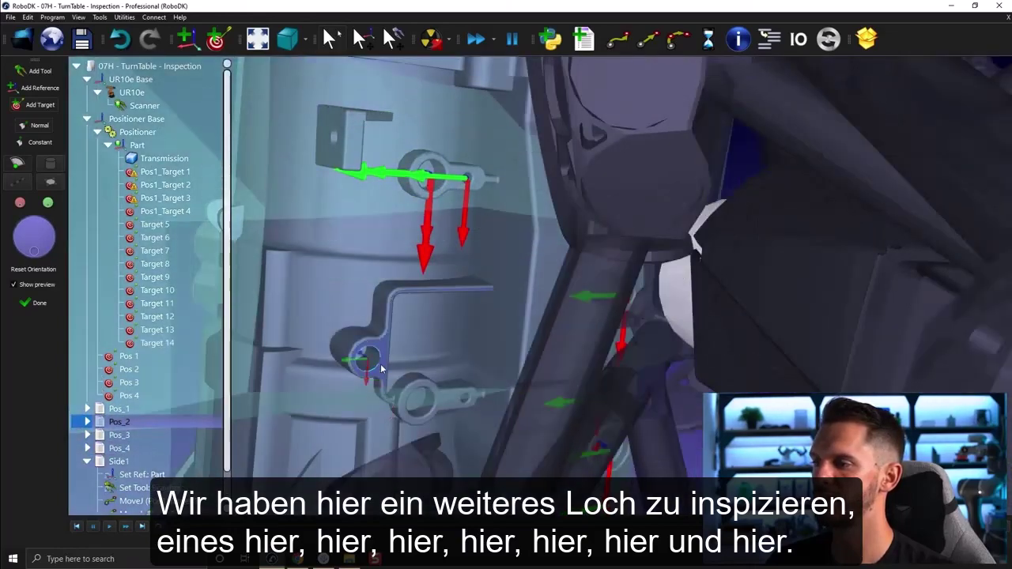
{"action": "left_click", "coordinate": [363, 358]}
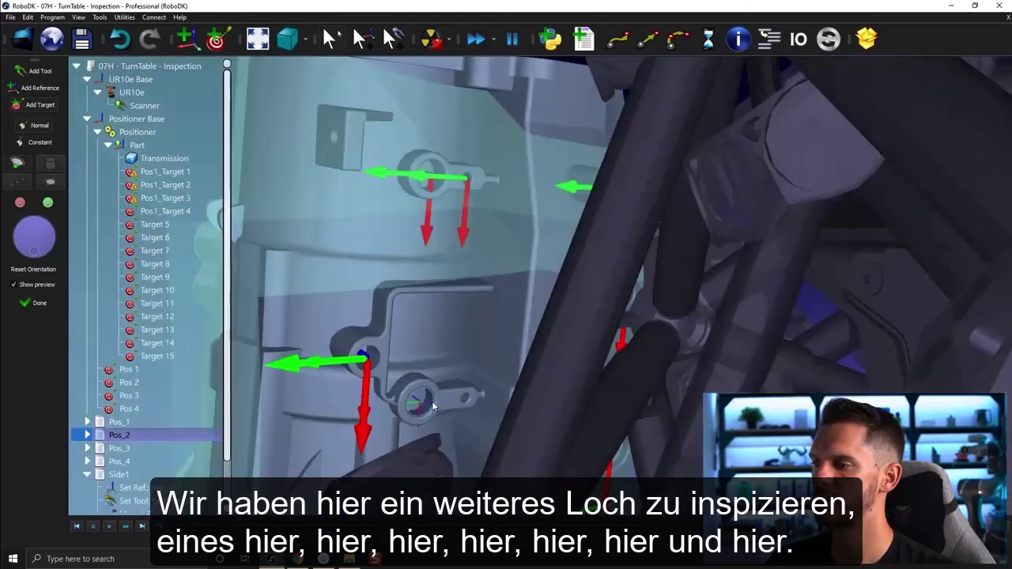
{"action": "left_click", "coordinate": [431, 405]}
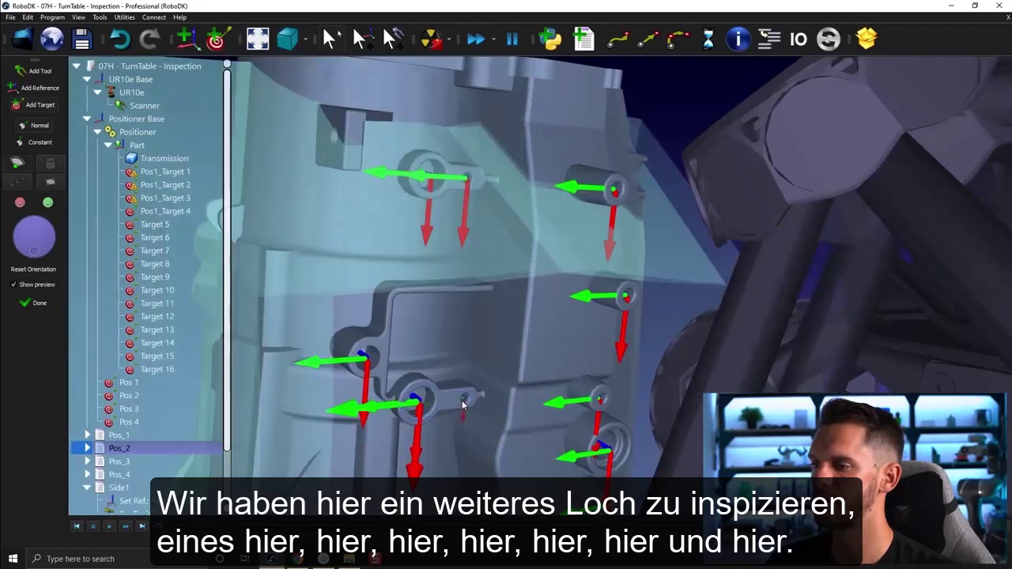
{"action": "left_click", "coordinate": [462, 404]}
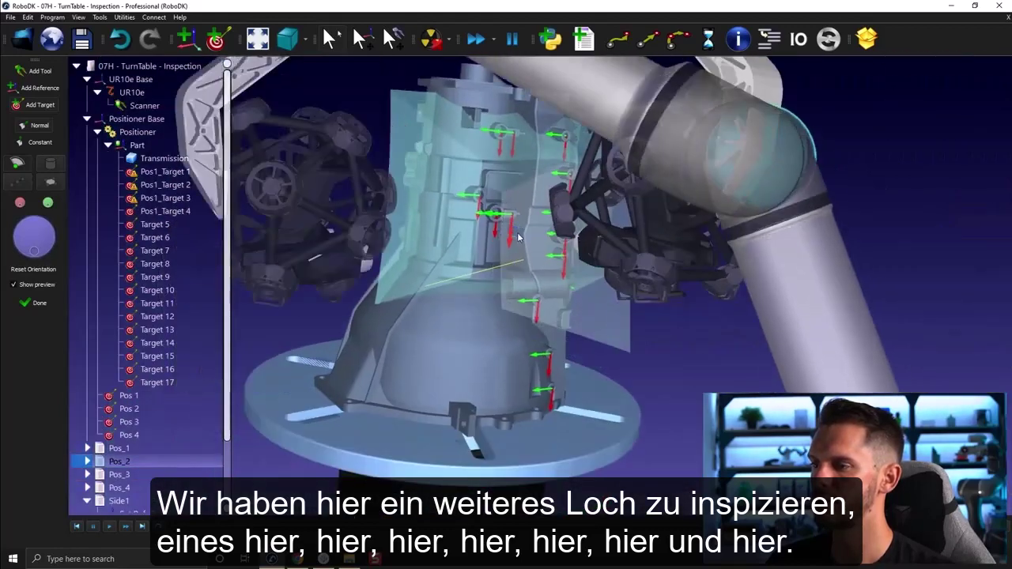
{"action": "left_click", "coordinate": [39, 307]}
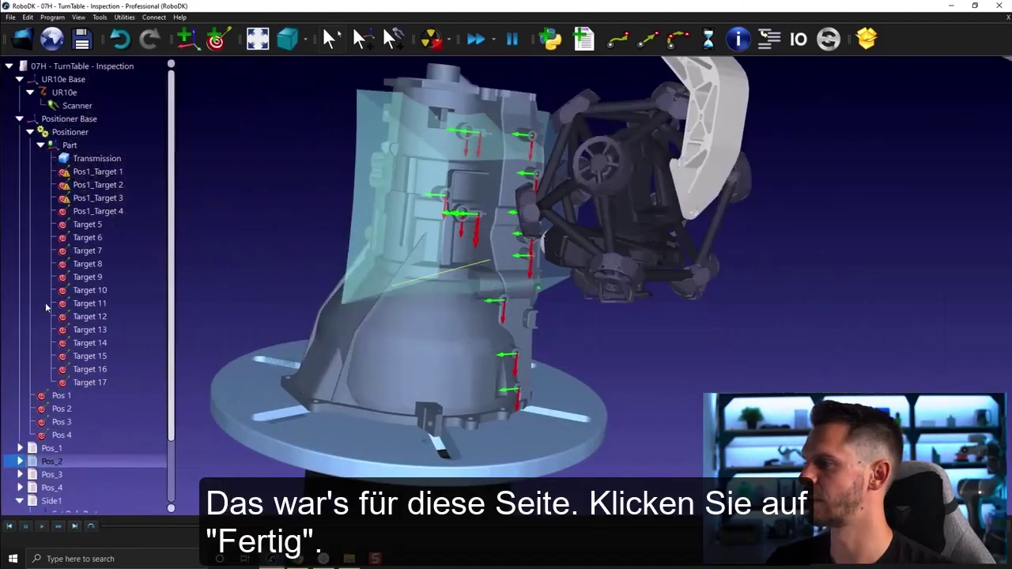
Rename the group of Target 5 to Target 17 with the base name Pos2_Target
{"action": "left_click", "coordinate": [89, 224]}
{"action": "left_click", "coordinate": [127, 379], "text": "shift"}
{"action": "right_click", "coordinate": [126, 378]}
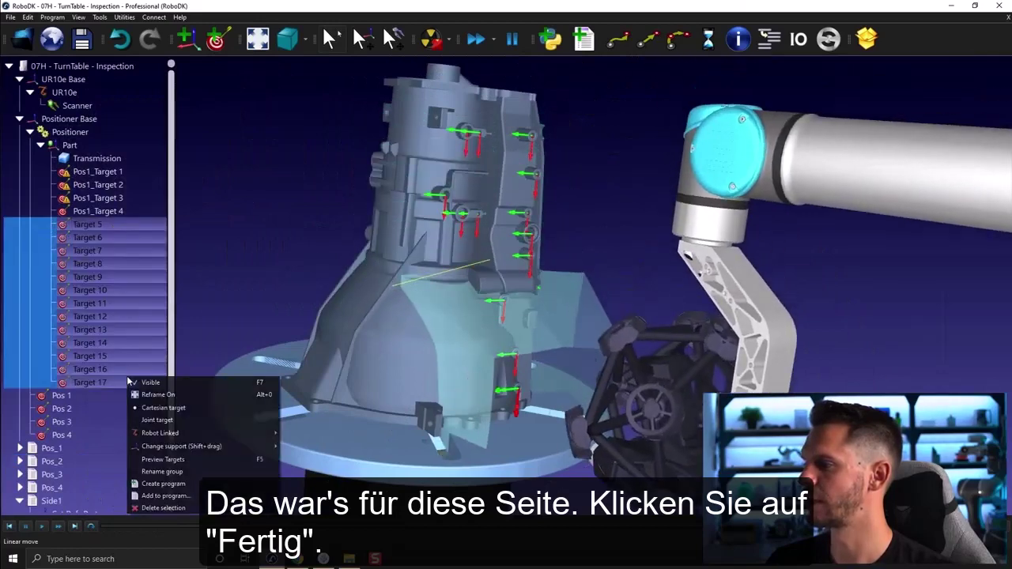
{"action": "left_click", "coordinate": [161, 471]}
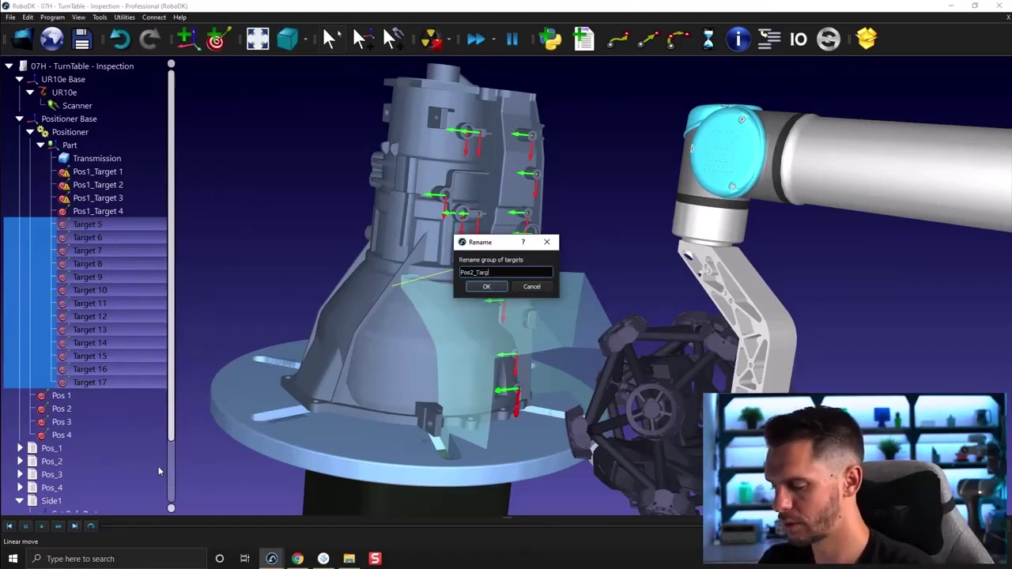
{"action": "key", "text": "Return"}
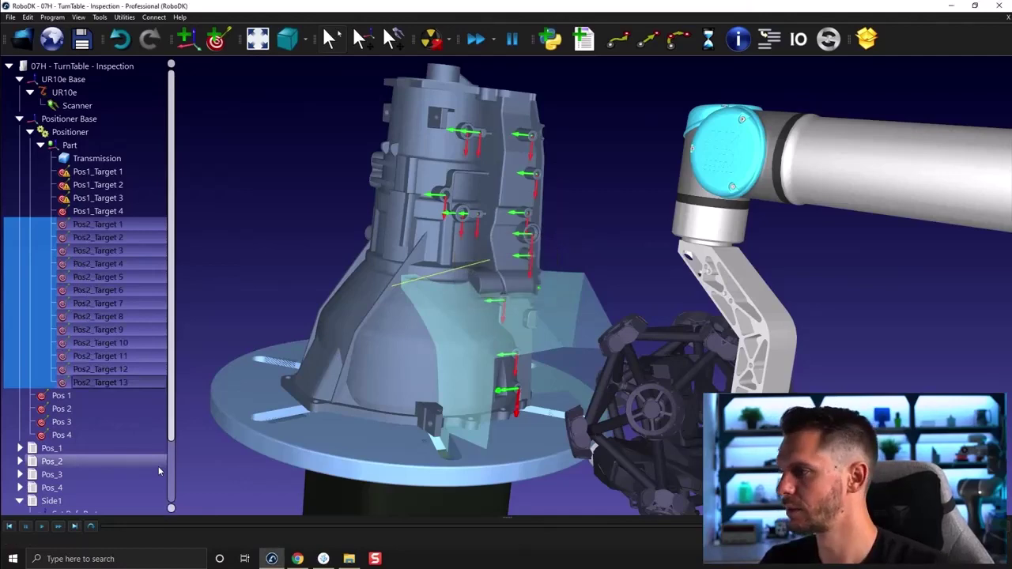
Create a robot program from the Pos2_Target group, name it Side2, and collapse the Side1 and Side2 programs
{"action": "right_click", "coordinate": [89, 317]}
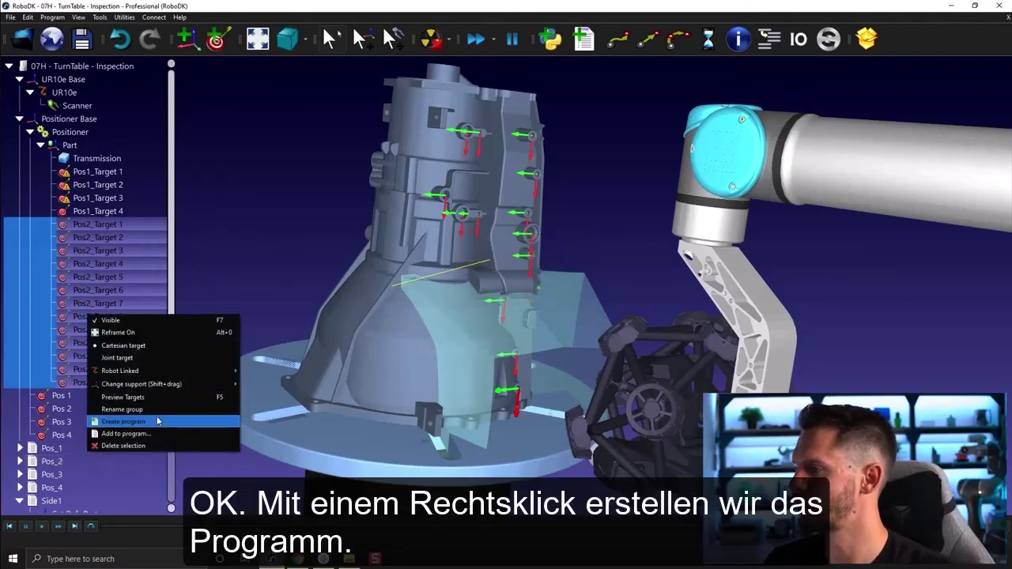
{"action": "left_click", "coordinate": [155, 420]}
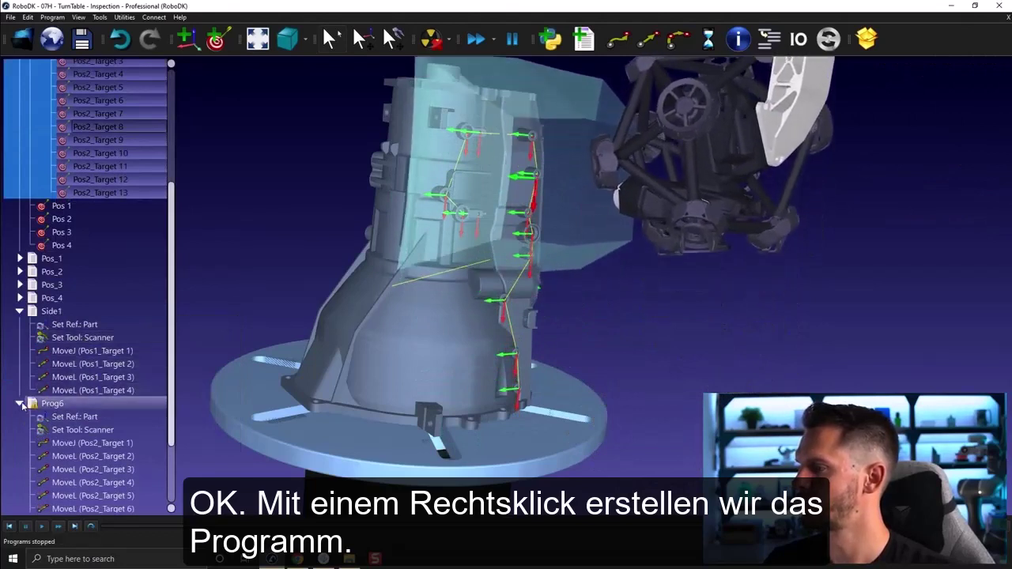
{"action": "left_click", "coordinate": [57, 405]}
{"action": "key", "text": "F2"}
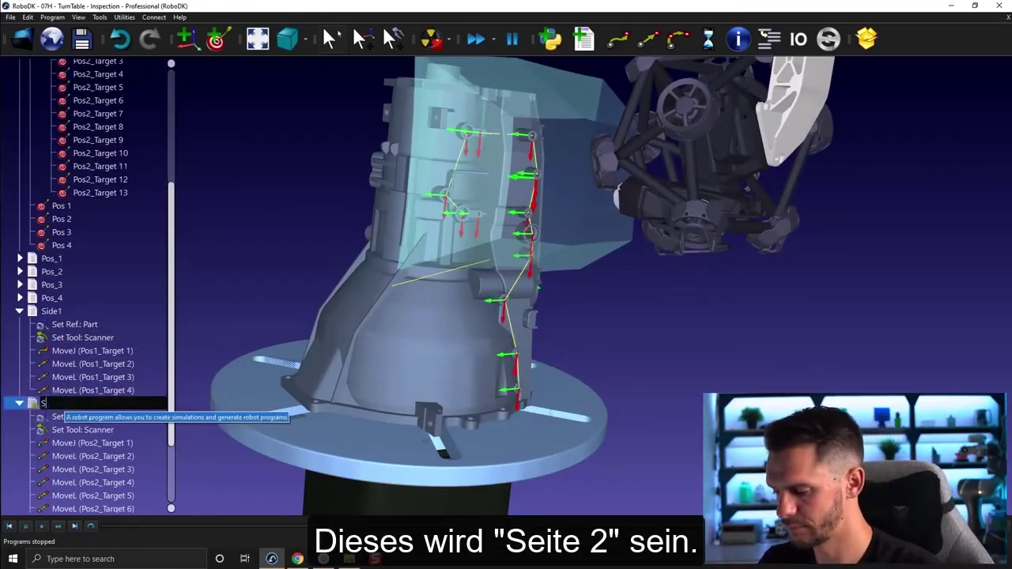
{"action": "type", "text": "Side2"}
{"action": "key", "text": "Return"}
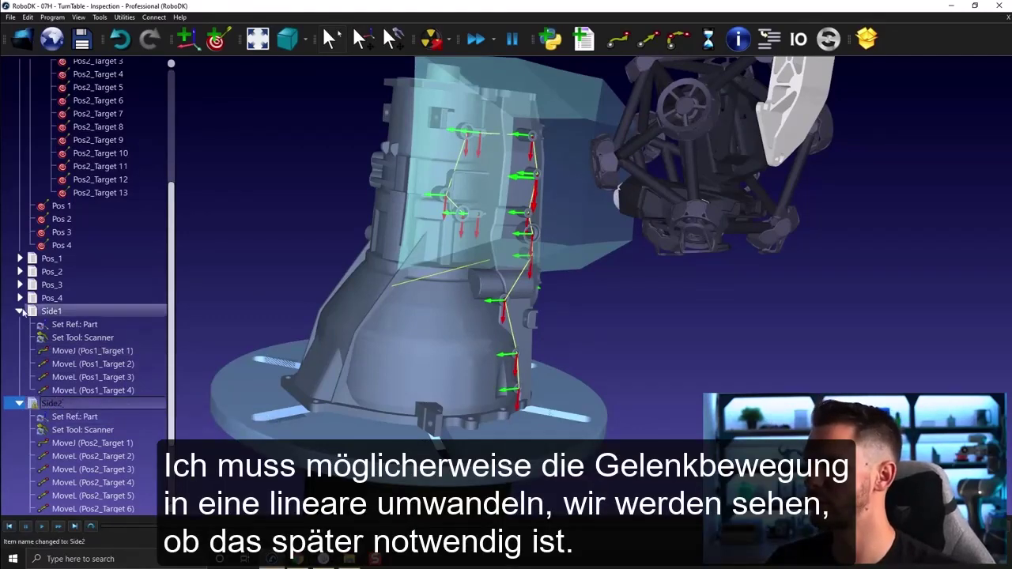
{"action": "left_click", "coordinate": [20, 311]}
{"action": "left_click", "coordinate": [20, 324]}
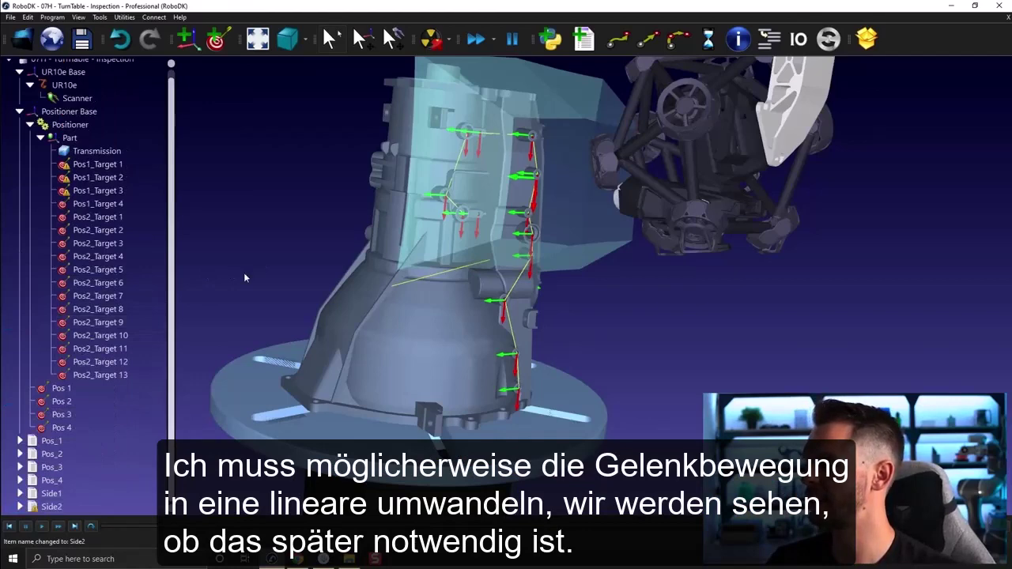
Run the Pos_3 program and teach two surface targets at the two bracket holes near the transmission's upper end
{"action": "double_click", "coordinate": [46, 468]}
{"action": "scroll", "coordinate": [437, 218], "scroll_direction": "up", "scroll_amount": 6}
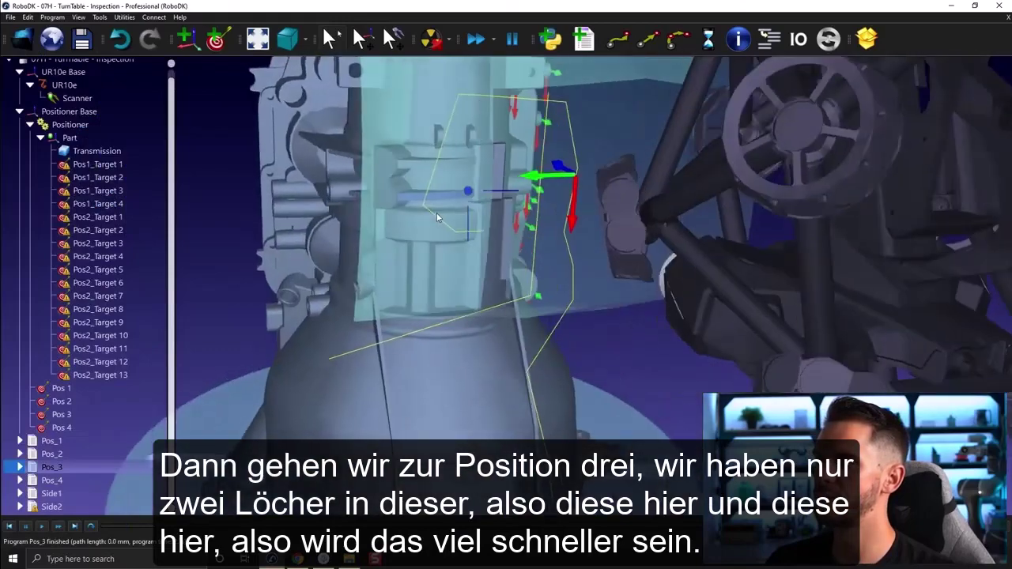
{"action": "right_click_drag", "start_coordinate": [437, 217], "coordinate": [484, 253]}
{"action": "middle_click_drag", "start_coordinate": [484, 253], "coordinate": [503, 371]}
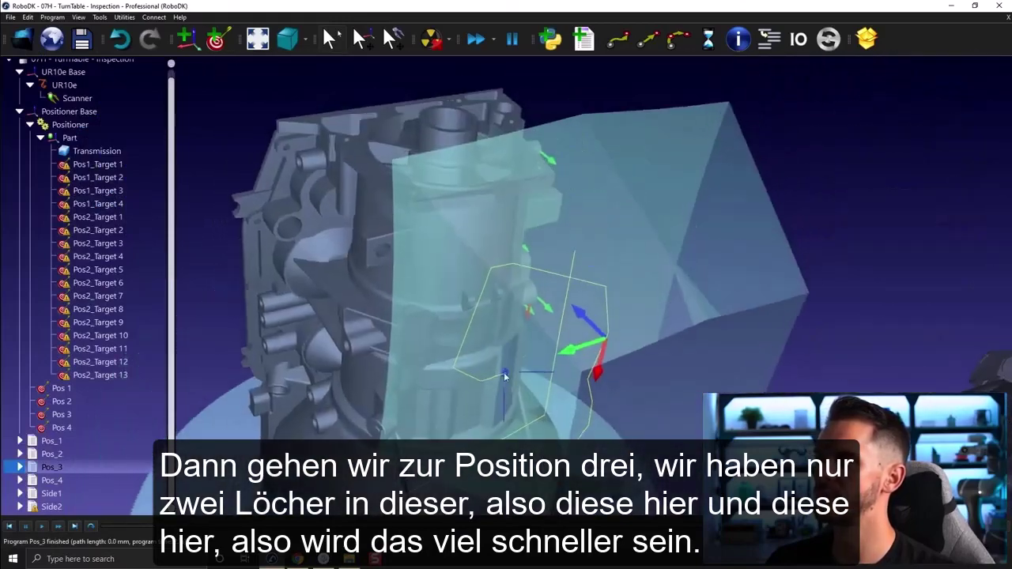
{"action": "left_click", "coordinate": [52, 17]}
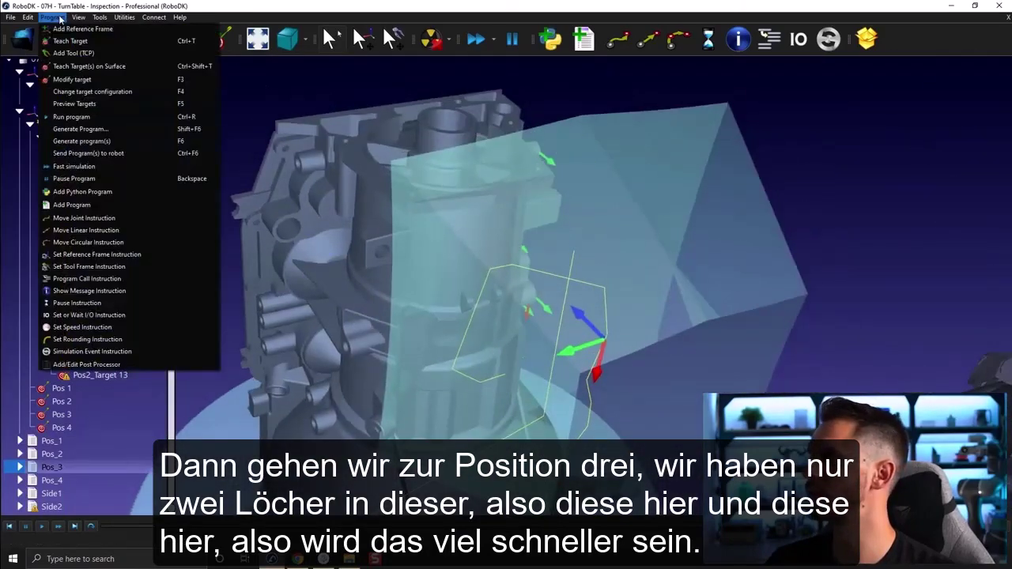
{"action": "left_click", "coordinate": [77, 70]}
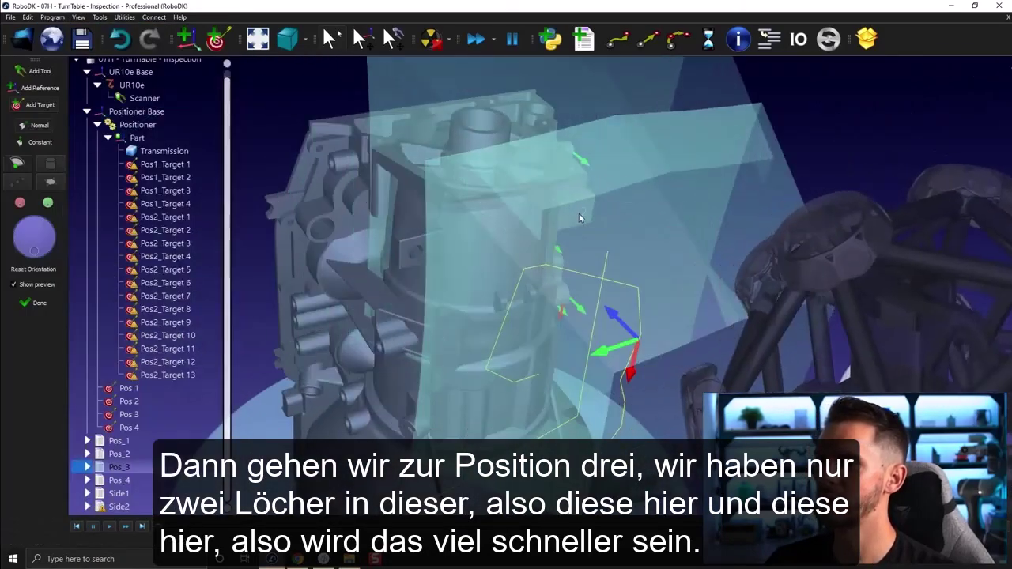
{"action": "left_click", "coordinate": [579, 213]}
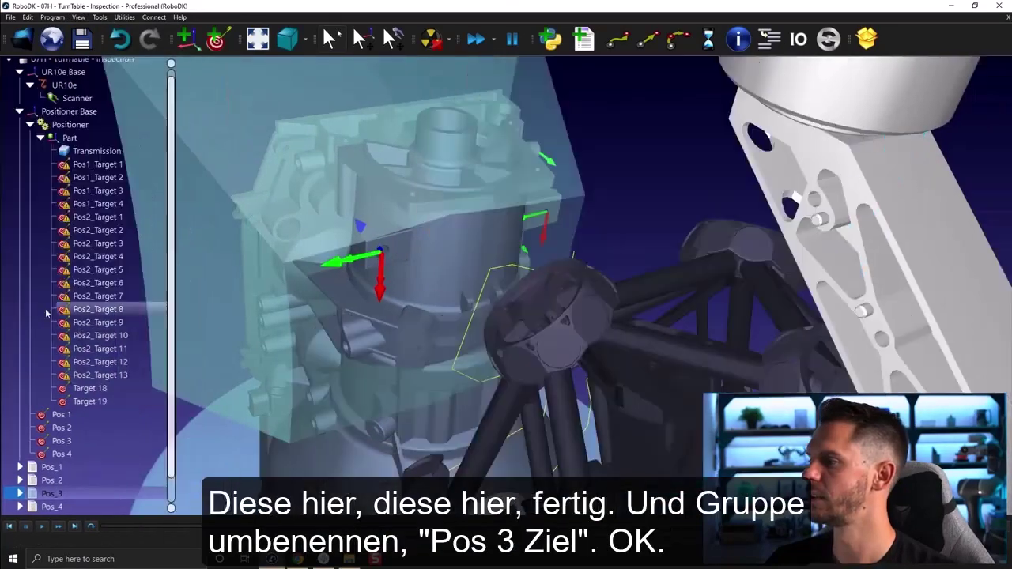
Rename the group of Target 18 and Target 19 with the base name Pos3_Target
{"action": "left_click", "coordinate": [126, 388]}
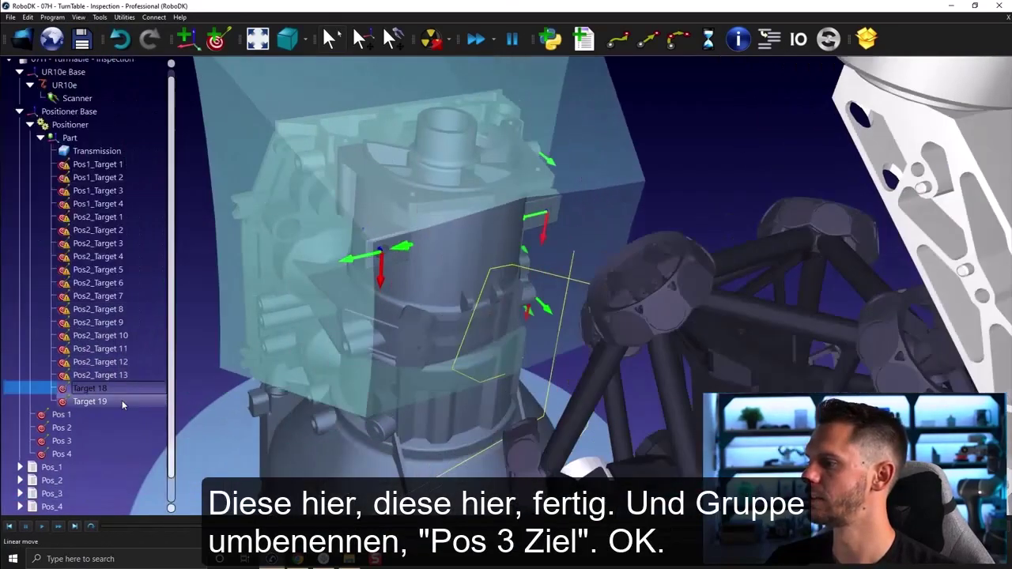
{"action": "left_click", "coordinate": [123, 401], "text": "shift"}
{"action": "right_click", "coordinate": [123, 401]}
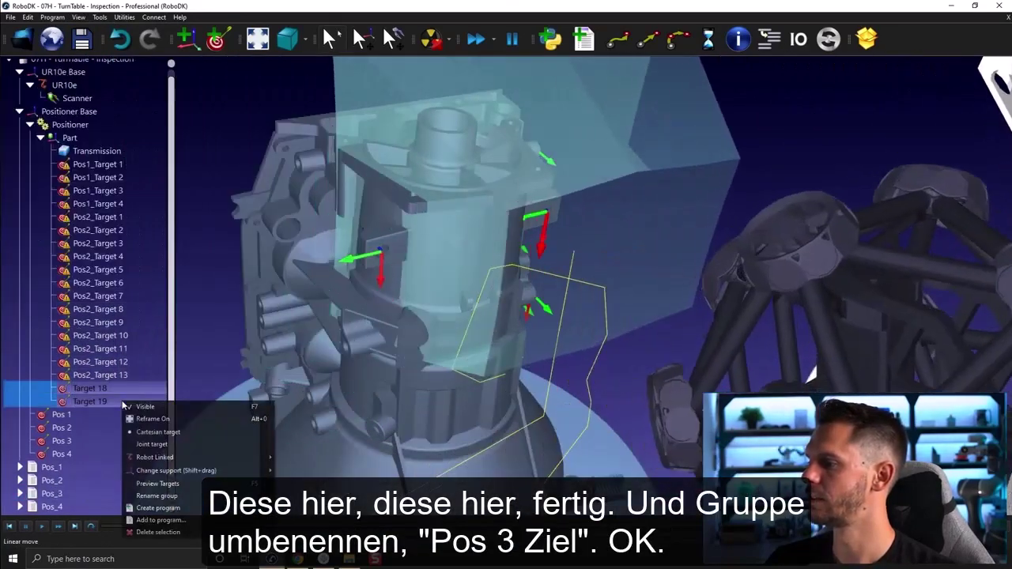
{"action": "left_click", "coordinate": [156, 495]}
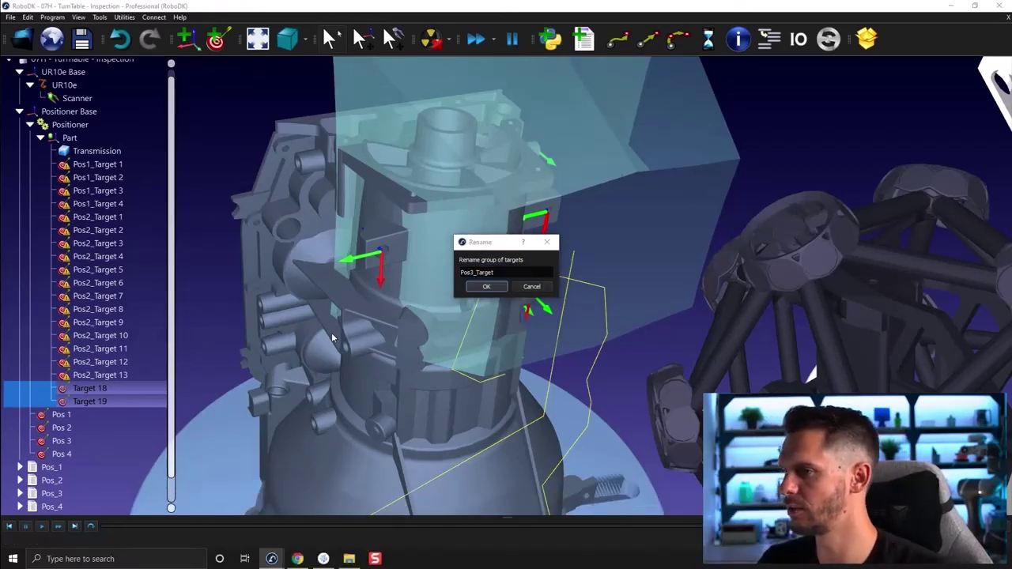
{"action": "left_click", "coordinate": [484, 288]}
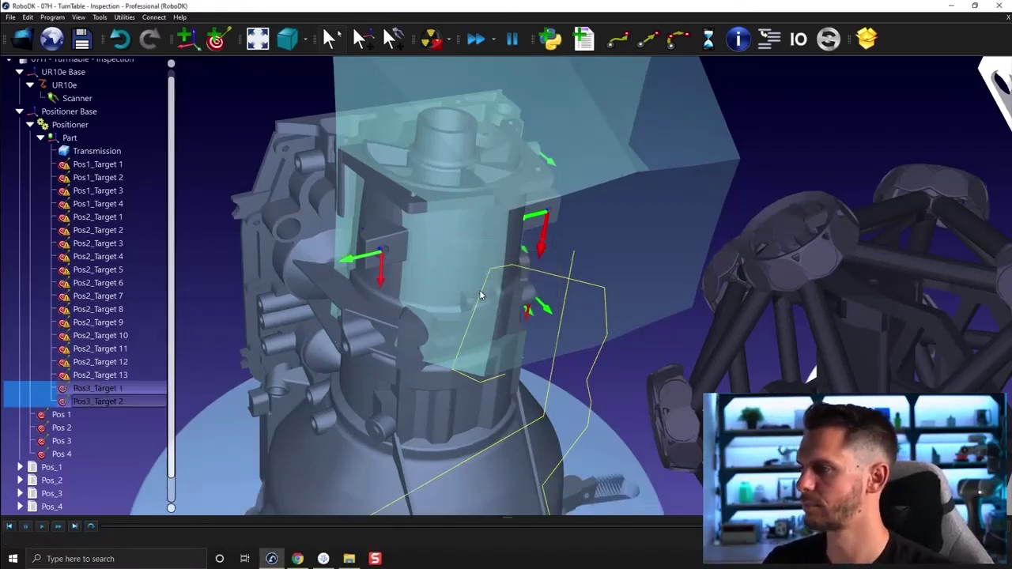
Create a robot program from the two Pos3_Target targets and name it Side3
{"action": "right_click", "coordinate": [104, 391]}
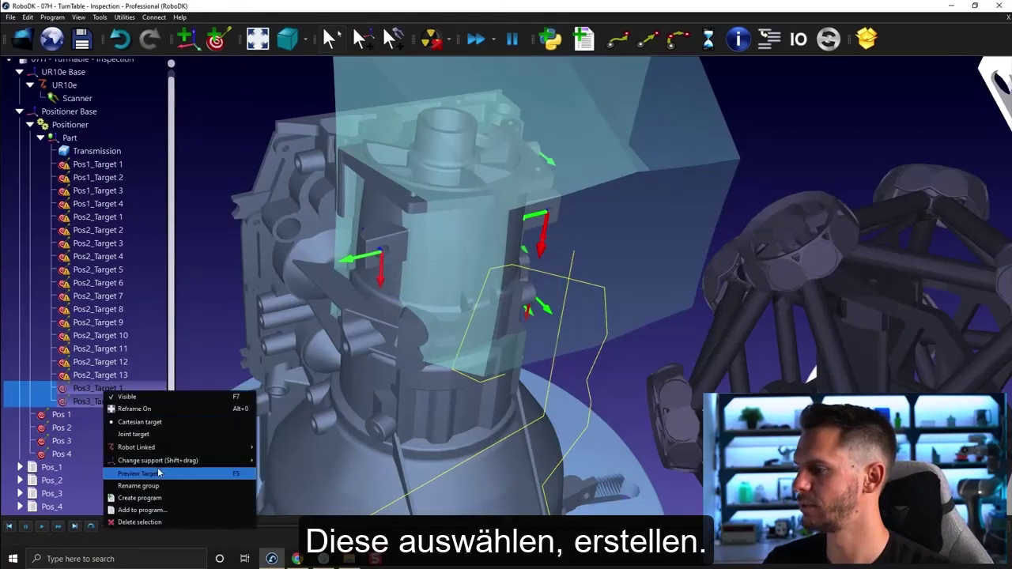
{"action": "left_click", "coordinate": [180, 356]}
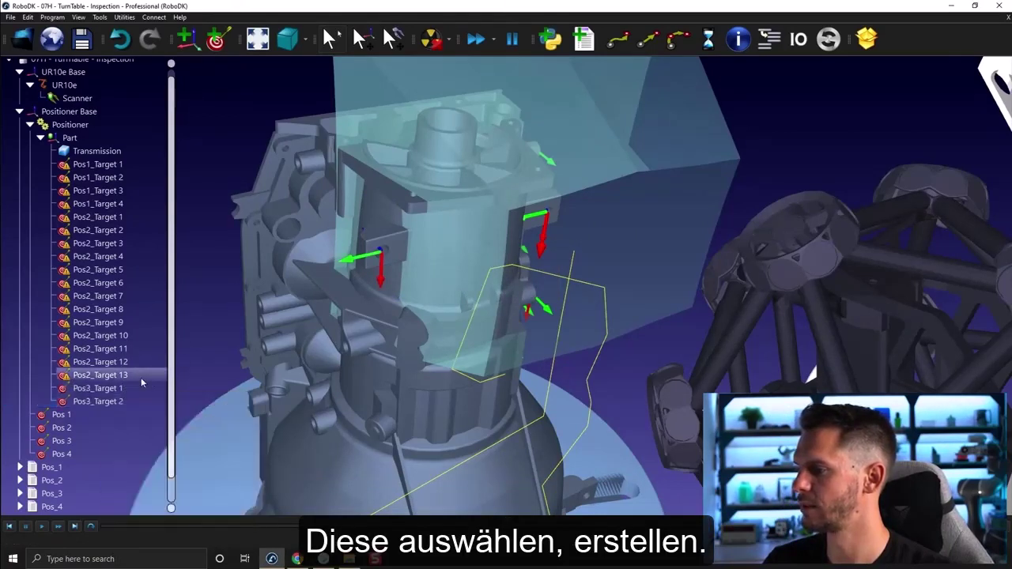
{"action": "right_click", "coordinate": [133, 402]}
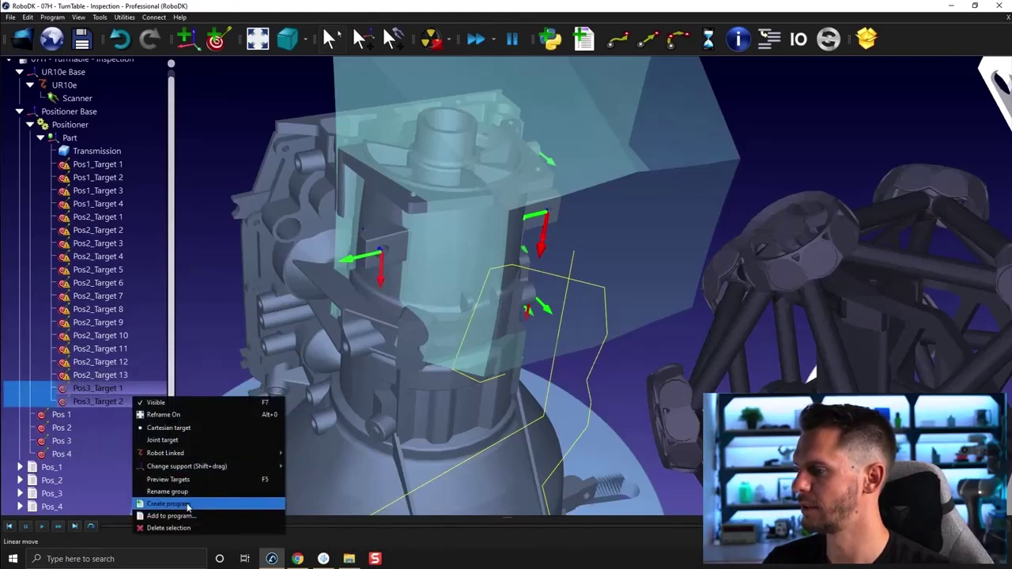
{"action": "left_click", "coordinate": [182, 507]}
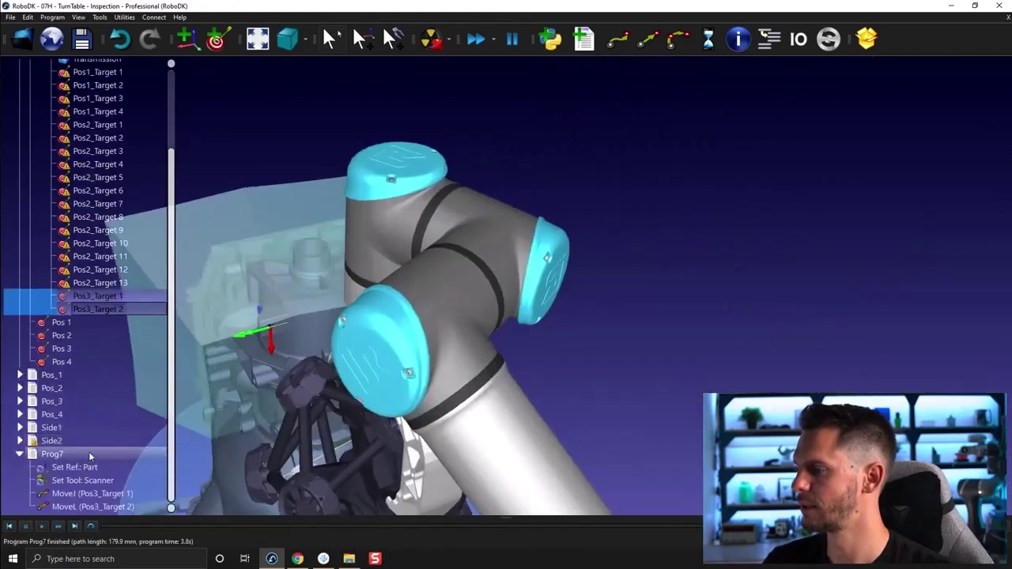
{"action": "left_click", "coordinate": [89, 455]}
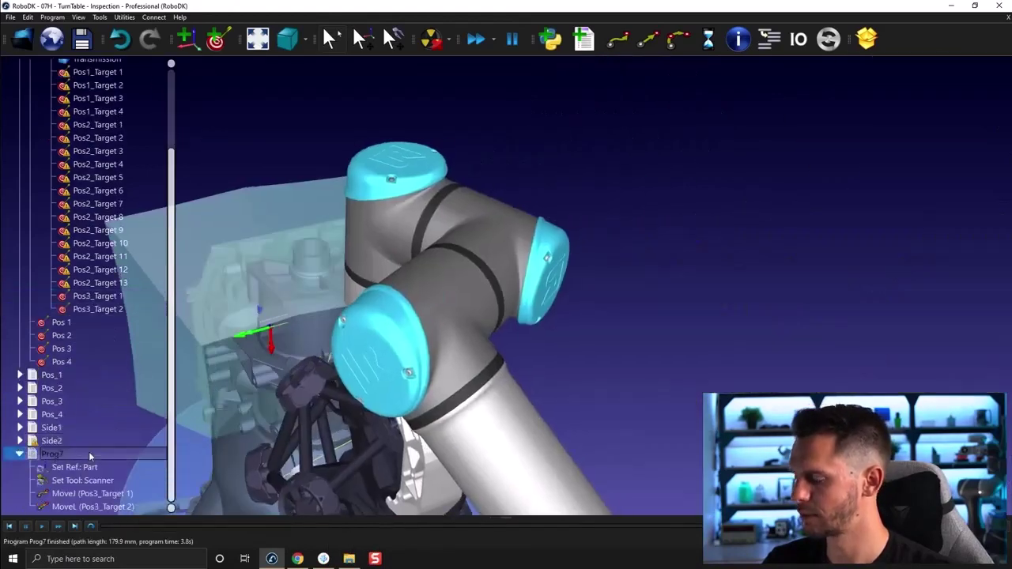
{"action": "key", "text": "F2"}
{"action": "type", "text": "Side"}
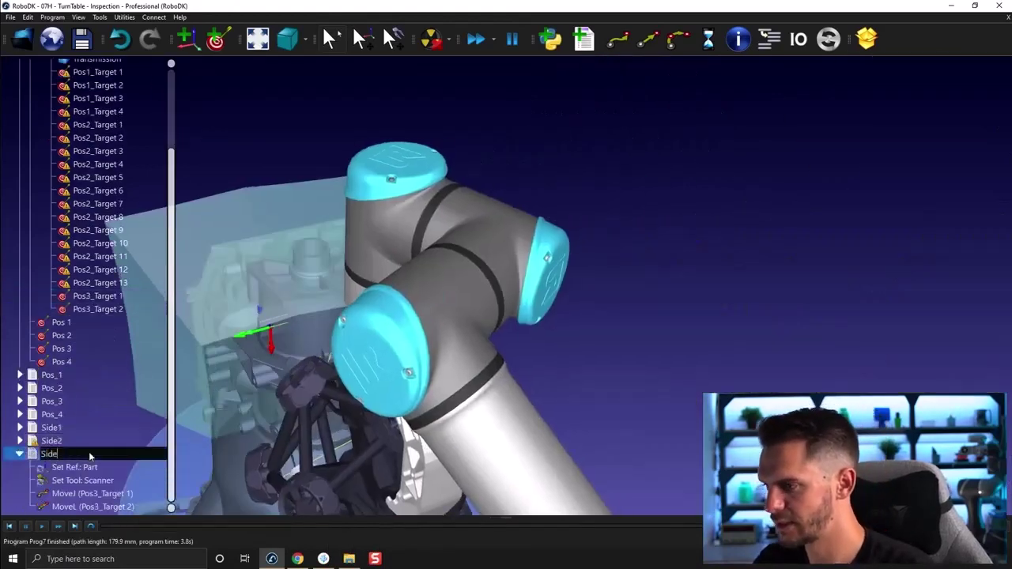
{"action": "type", "text": "3"}
{"action": "key", "text": "Return"}
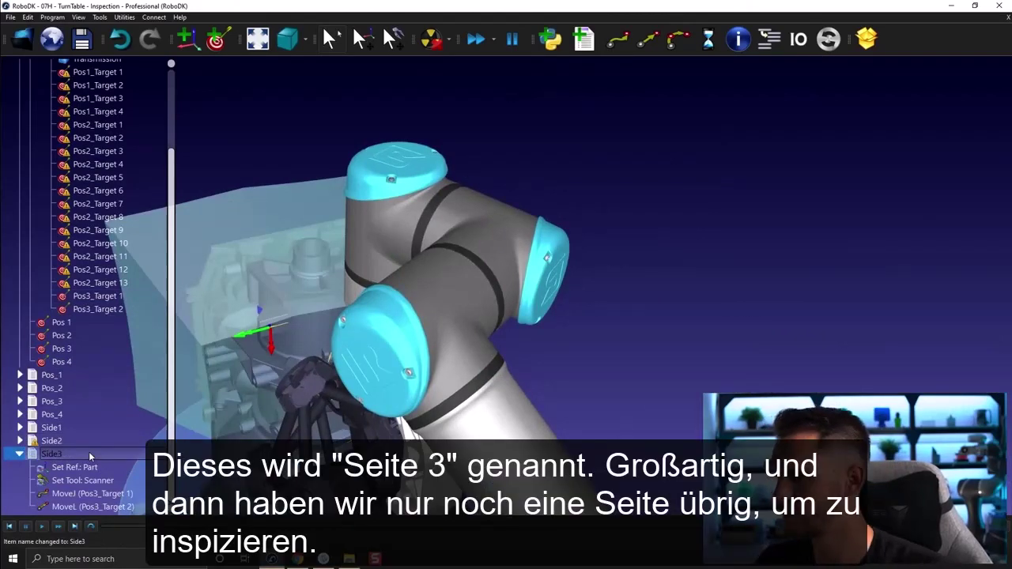
Run the Pos_4 program to bring the transmission's last side into the inspection position
{"action": "left_click", "coordinate": [51, 415]}
{"action": "scroll", "coordinate": [489, 318], "scroll_direction": "up", "scroll_amount": 5}
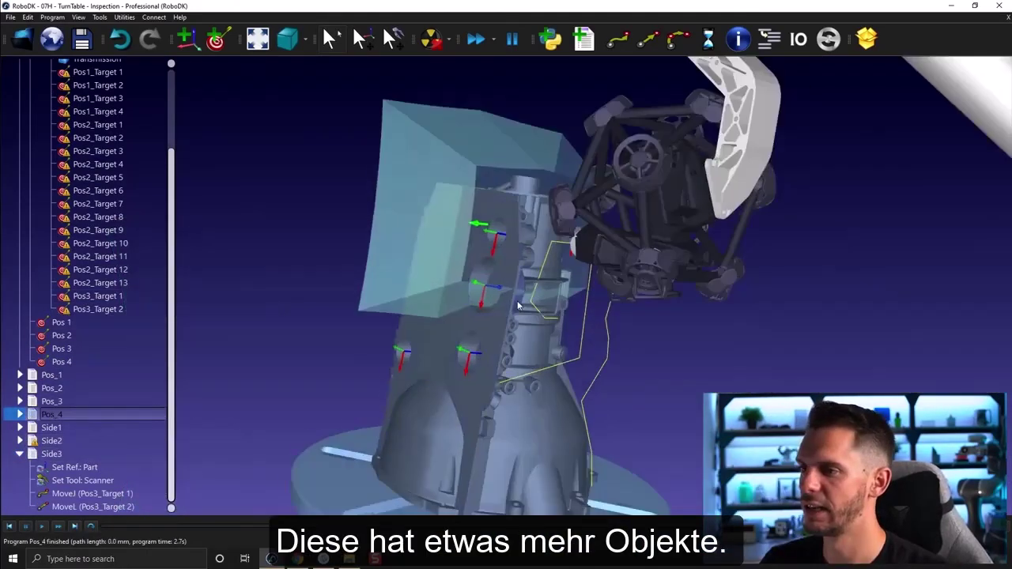
{"action": "mouse_move", "coordinate": [504, 298]}
{"action": "right_mouse_down"}
{"action": "mouse_move", "coordinate": [342, 229]}
{"action": "mouse_move", "coordinate": [282, 270]}
{"action": "mouse_move", "coordinate": [265, 245]}
{"action": "right_mouse_up"}
{"action": "mouse_move", "coordinate": [536, 262]}
{"action": "right_mouse_down"}
{"action": "mouse_move", "coordinate": [625, 237]}
{"action": "mouse_move", "coordinate": [506, 237]}
{"action": "right_mouse_up"}
Turn off the path display for all programs from Pos_1 to Side3 and collapse the Side3 program
{"action": "left_click", "coordinate": [95, 374]}
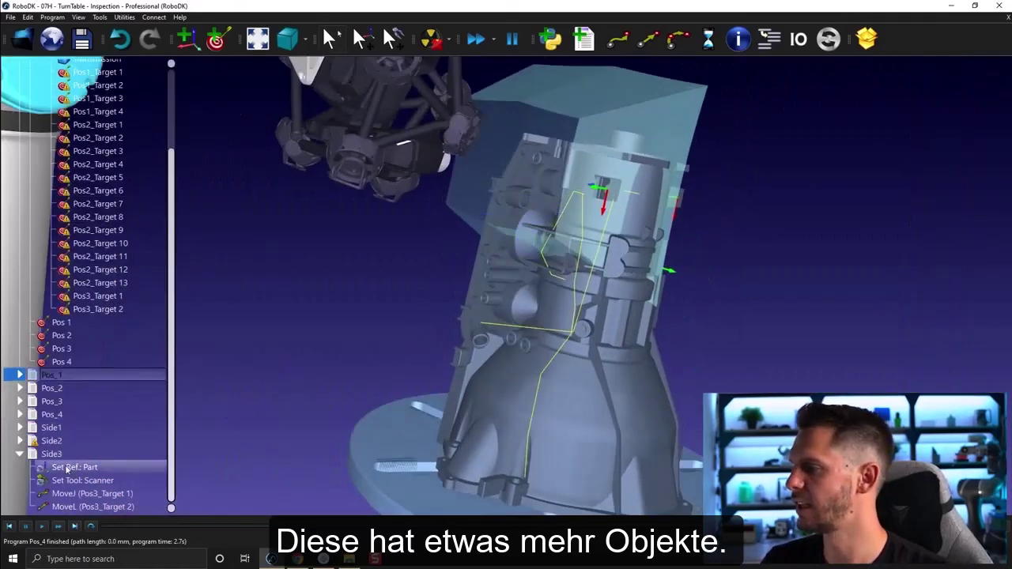
{"action": "left_click", "coordinate": [67, 454], "text": "shift"}
{"action": "right_click", "coordinate": [67, 454]}
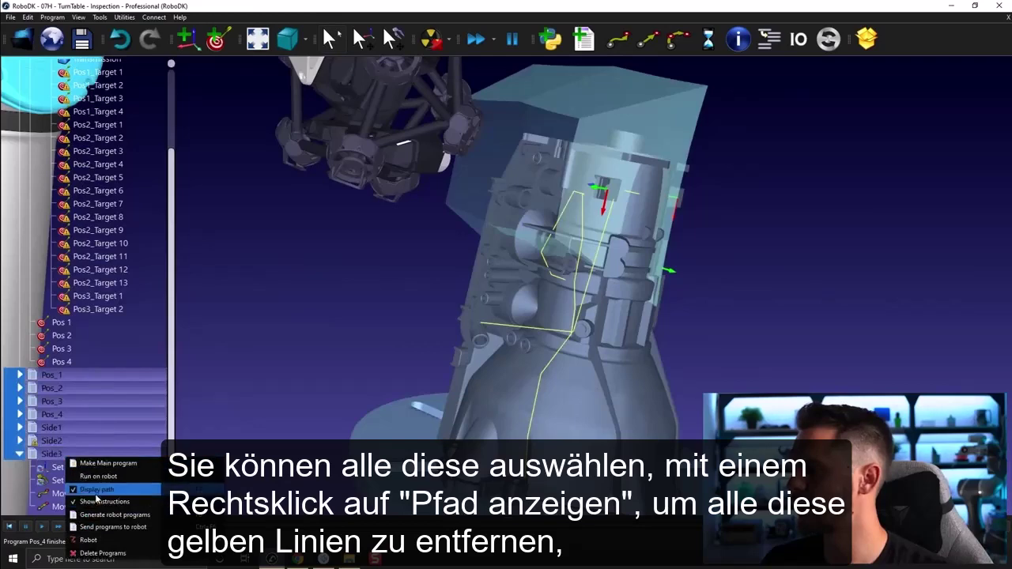
{"action": "left_click", "coordinate": [98, 497]}
{"action": "left_click", "coordinate": [19, 454]}
{"action": "left_click", "coordinate": [253, 412]}
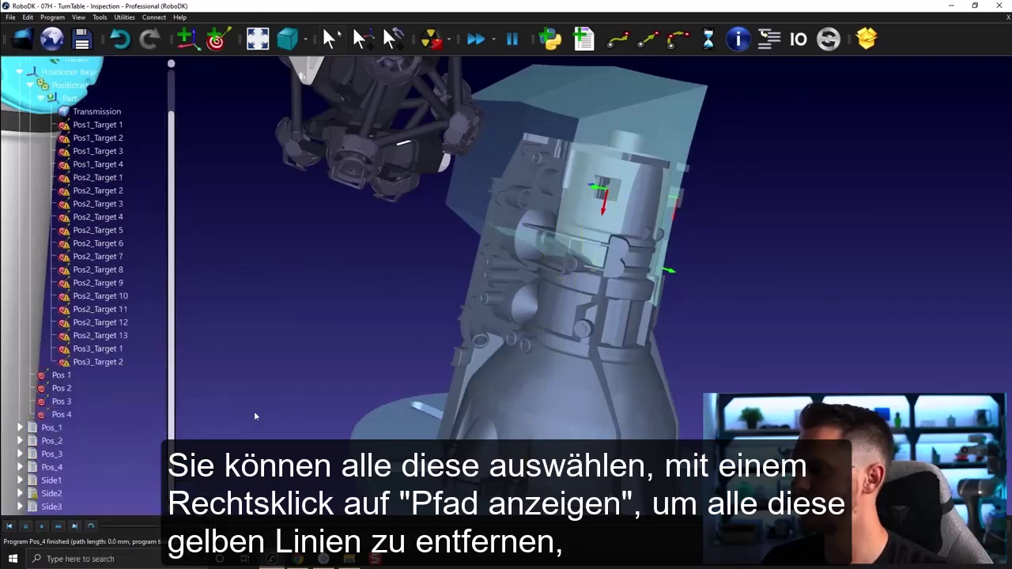
Start teaching targets on the surface and teach one at the uppermost small boss hole along the transmission's flange edge
{"action": "middle_click_drag", "start_coordinate": [253, 411], "coordinate": [260, 376]}
{"action": "scroll", "coordinate": [529, 135], "scroll_direction": "up", "scroll_amount": 5}
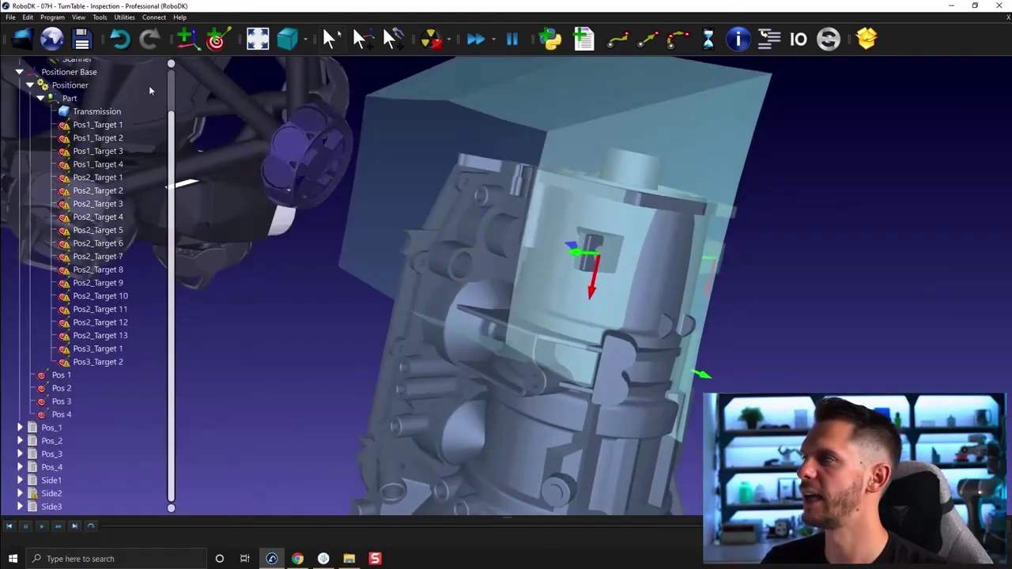
{"action": "left_click", "coordinate": [100, 16]}
{"action": "mouse_move", "coordinate": [52, 16]}
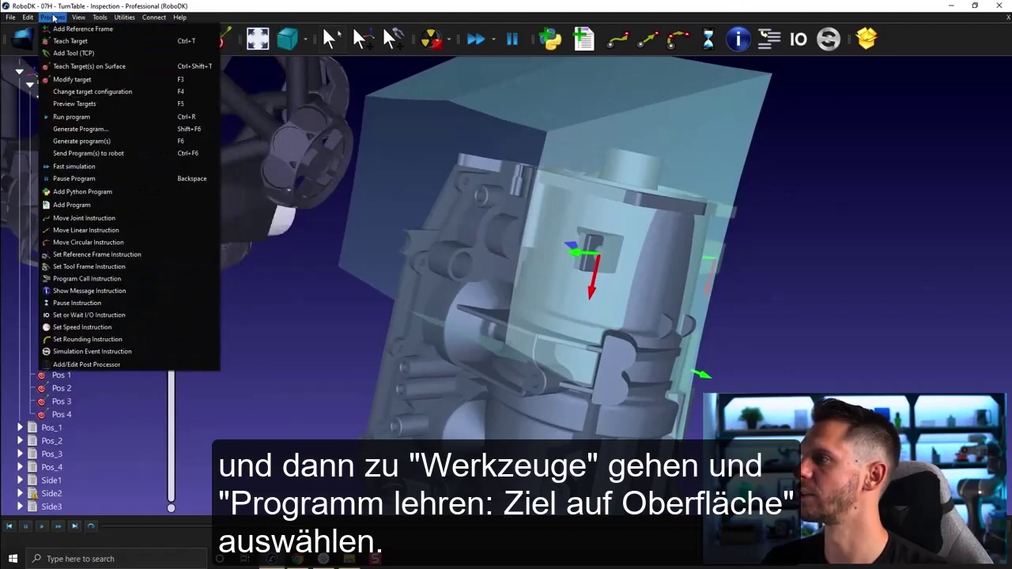
{"action": "left_click", "coordinate": [91, 68]}
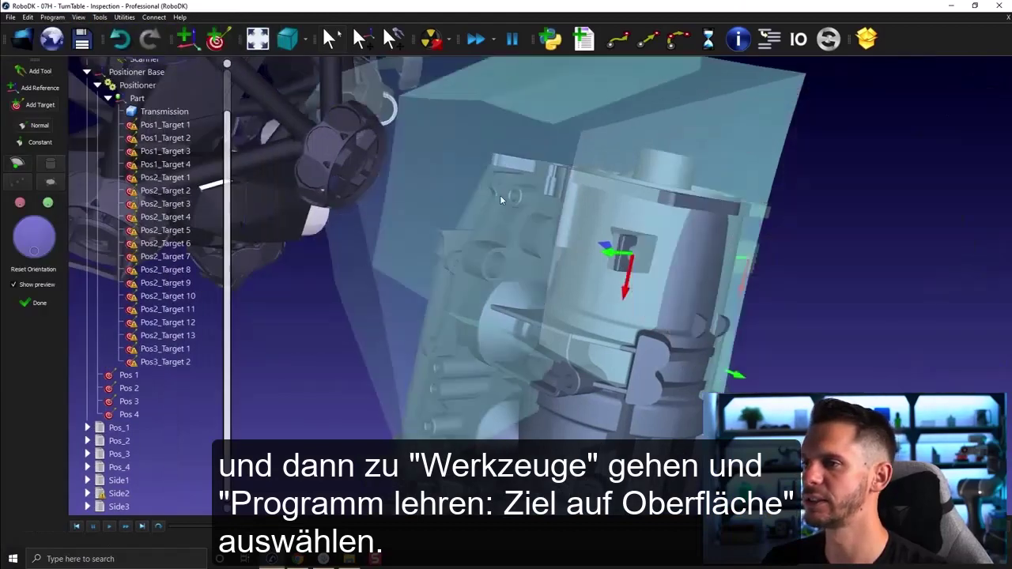
{"action": "left_click", "coordinate": [518, 201]}
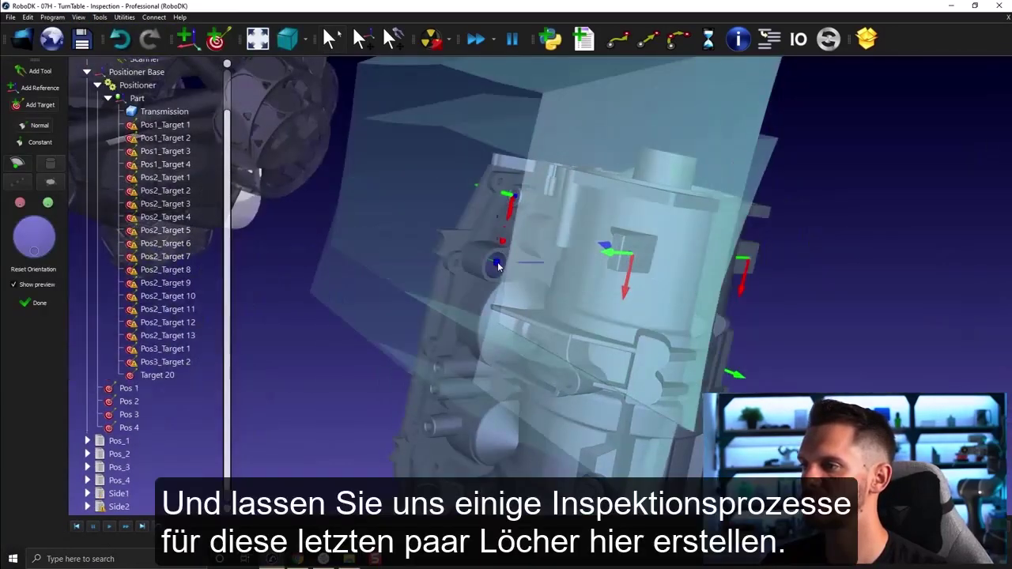
Teach three targets at the boss holes stacked along the lower part of the same flange edge
{"action": "right_click_drag", "start_coordinate": [501, 263], "coordinate": [571, 250]}
{"action": "middle_click_drag", "start_coordinate": [564, 366], "coordinate": [562, 186]}
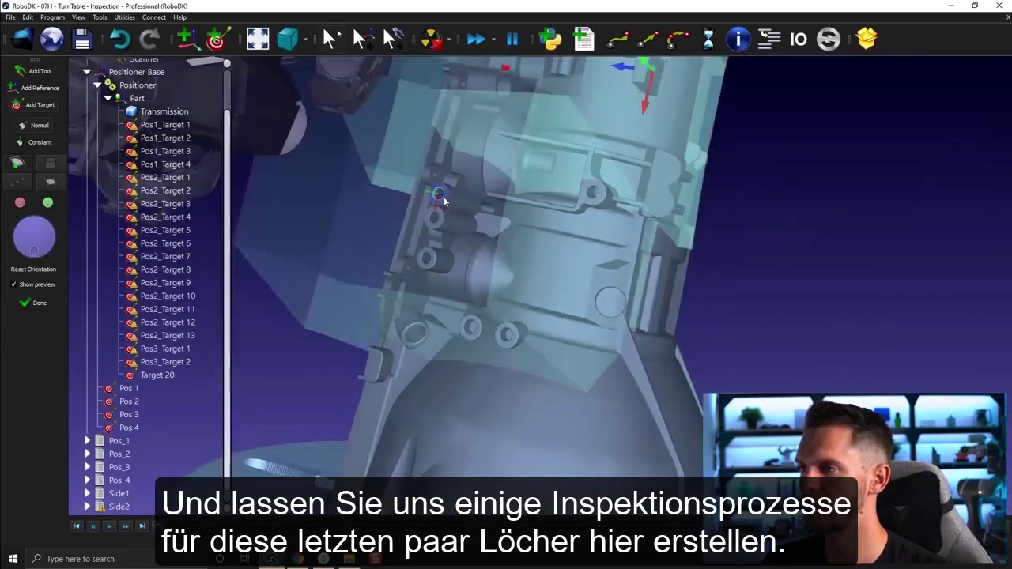
{"action": "left_click", "coordinate": [440, 195]}
{"action": "left_click", "coordinate": [427, 215]}
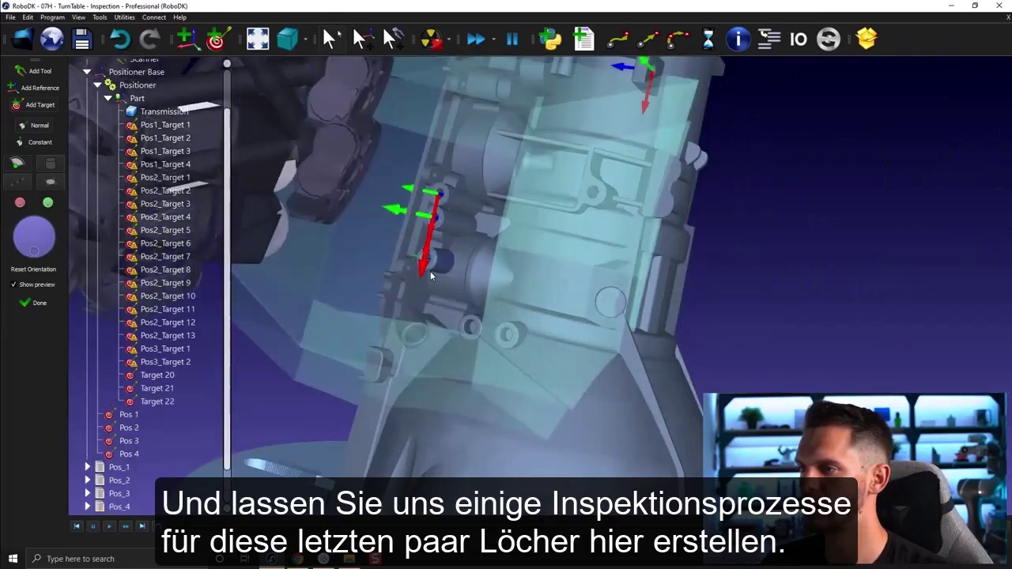
{"action": "left_click", "coordinate": [428, 259]}
Teach targets at the two bosses above the bell housing and the boss on the housing's middle rib, and finish the surface teaching
{"action": "left_click", "coordinate": [468, 325]}
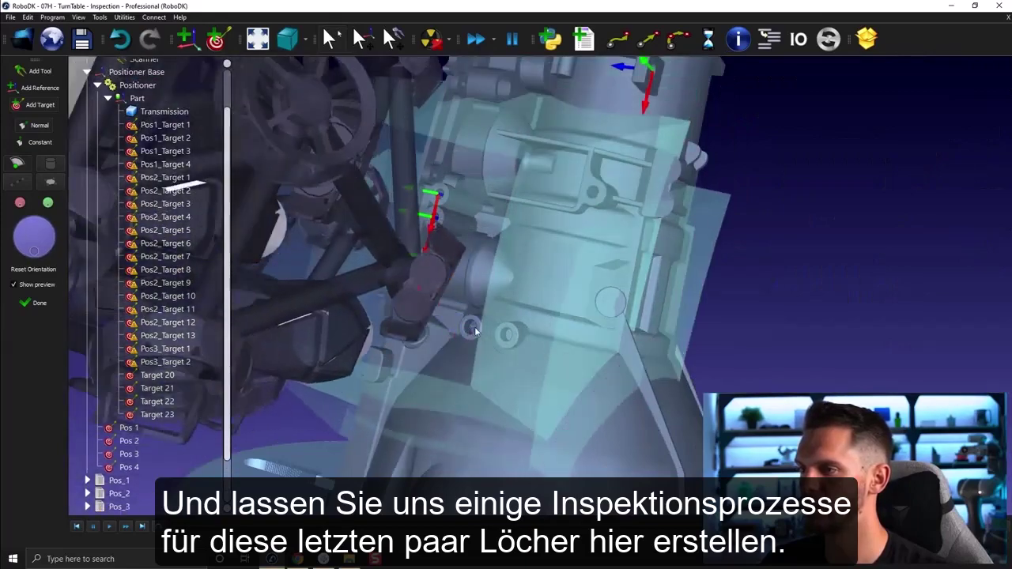
{"action": "left_click", "coordinate": [507, 335]}
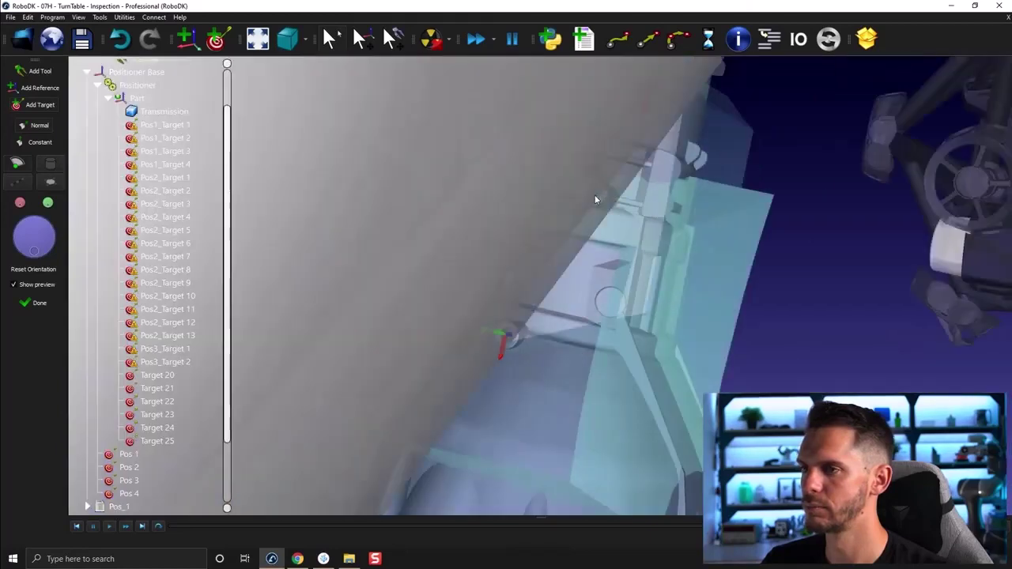
{"action": "left_click", "coordinate": [592, 195]}
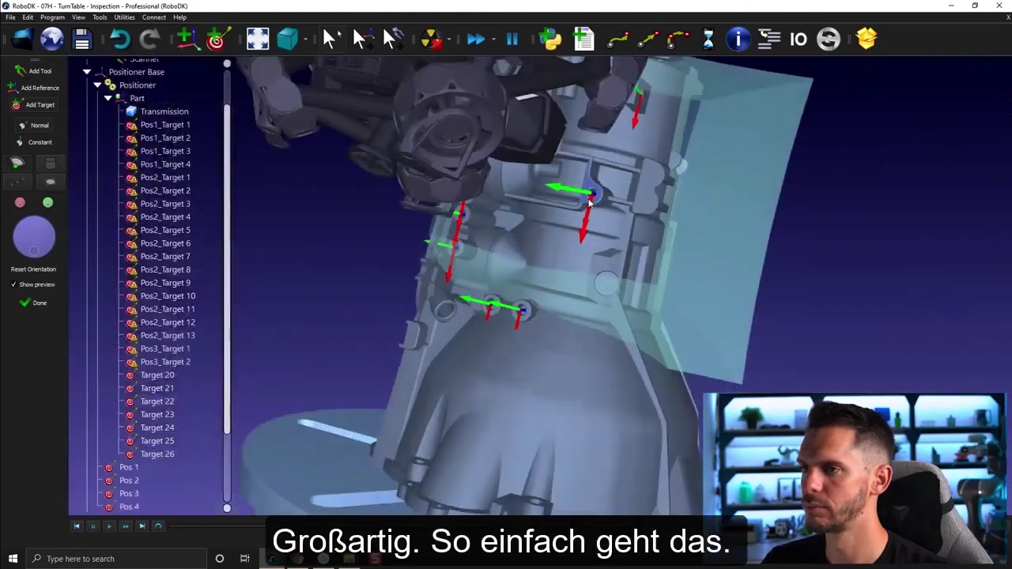
{"action": "scroll", "coordinate": [589, 203], "scroll_direction": "down", "scroll_amount": 5}
{"action": "right_click_drag", "start_coordinate": [590, 206], "coordinate": [755, 373]}
{"action": "left_click", "coordinate": [66, 307]}
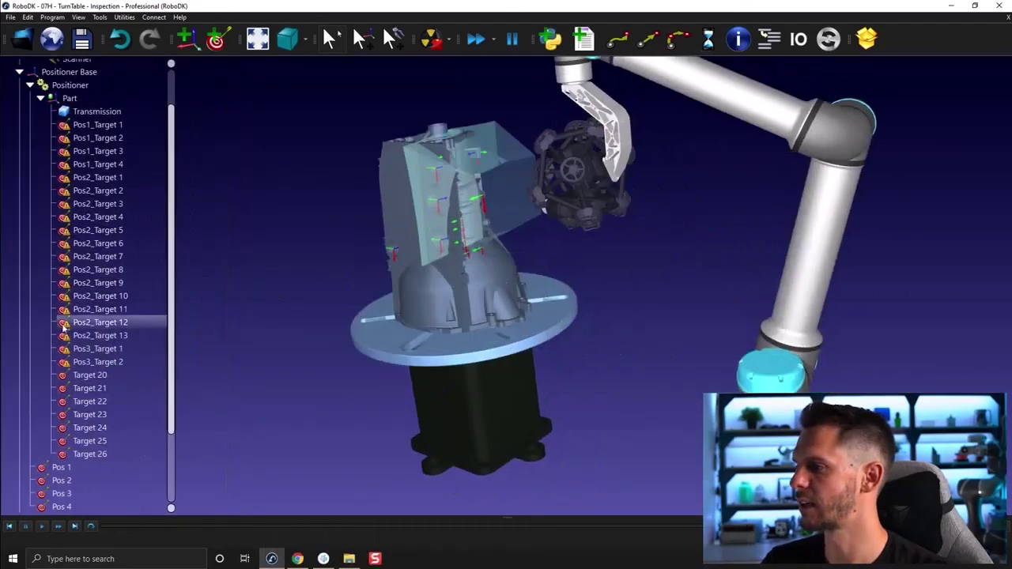
Rename the group of Target 20 to Target 26 with the base name Pos4_Target
{"action": "left_click", "coordinate": [90, 374]}
{"action": "left_click", "coordinate": [105, 442], "text": "shift"}
{"action": "left_click", "coordinate": [102, 452], "text": "shift"}
{"action": "right_click", "coordinate": [102, 451]}
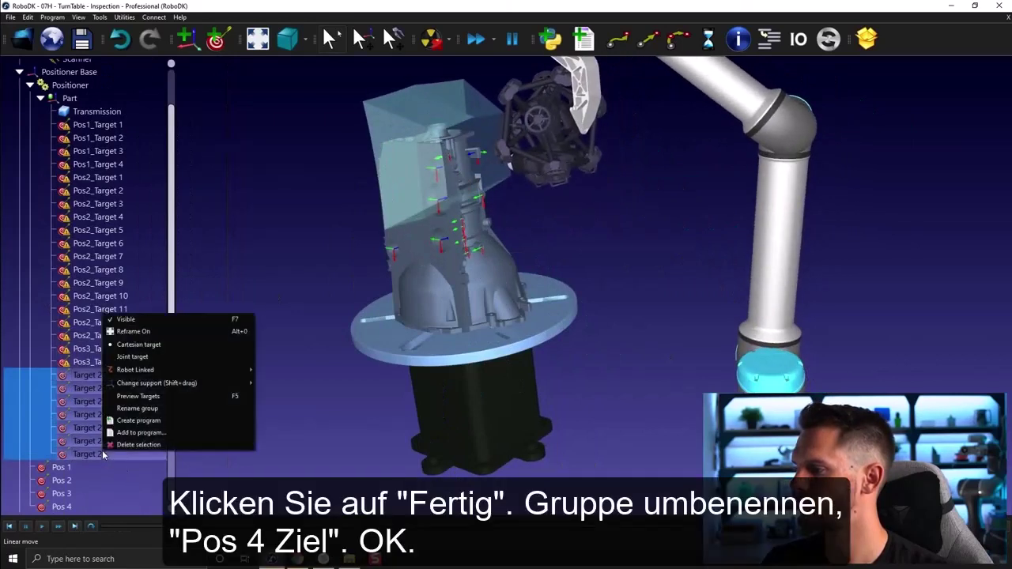
{"action": "left_click", "coordinate": [145, 408]}
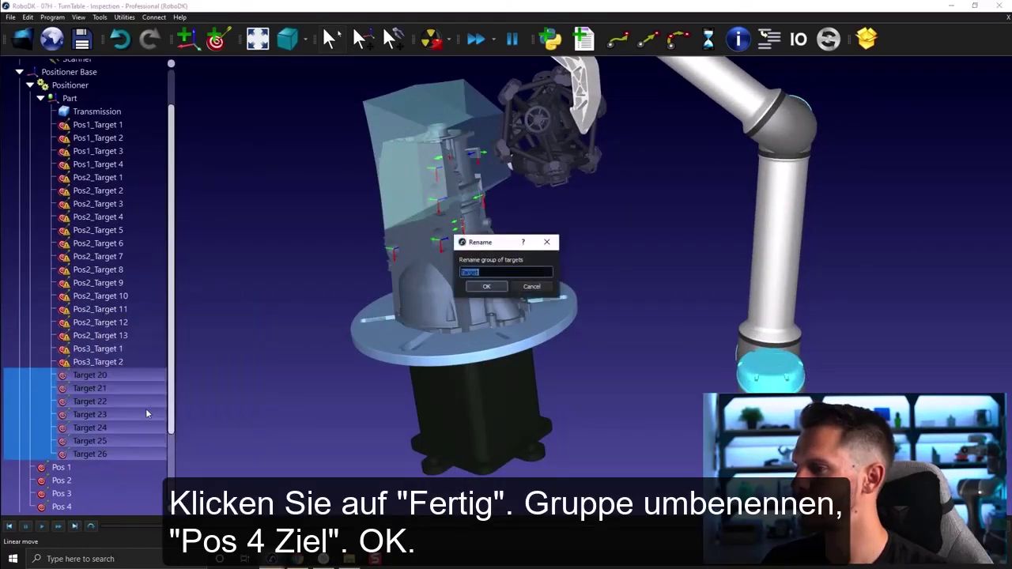
{"action": "type", "text": "Pos4_"}
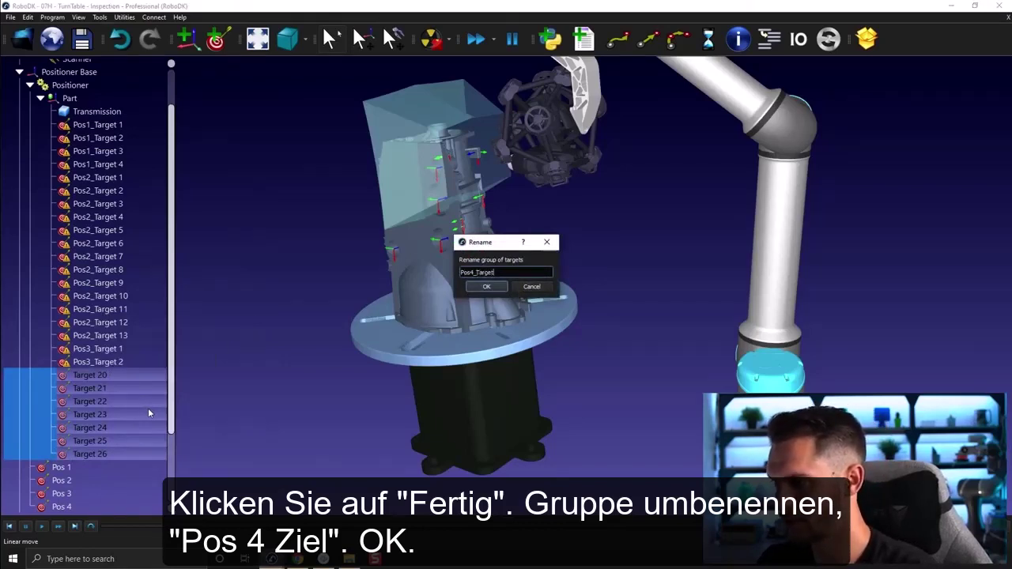
{"action": "key", "text": "Return"}
Create a program from the seven selected Pos4 targets, name it Side4, and collapse its instructions
{"action": "right_click", "coordinate": [148, 411]}
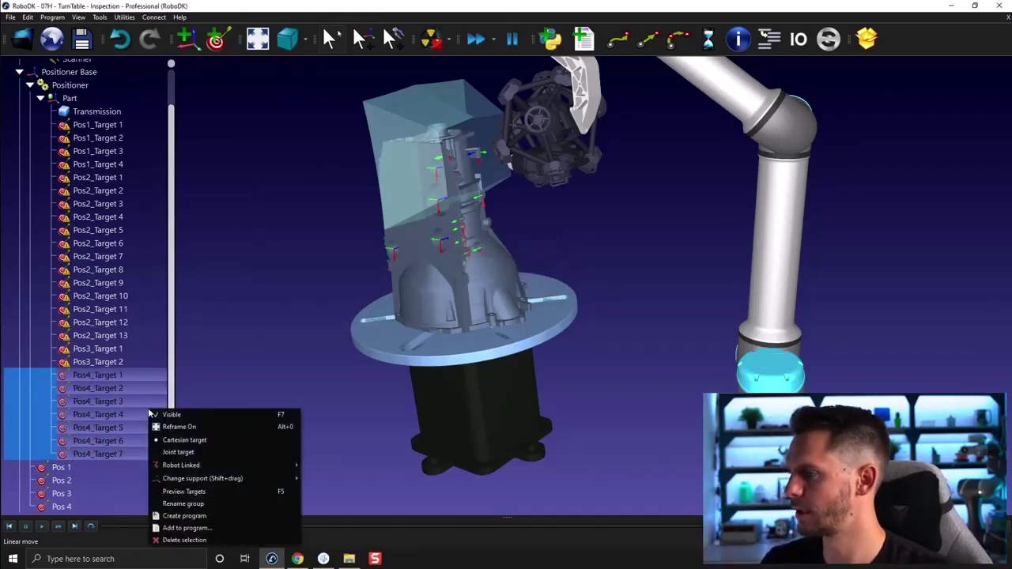
{"action": "left_click", "coordinate": [184, 515]}
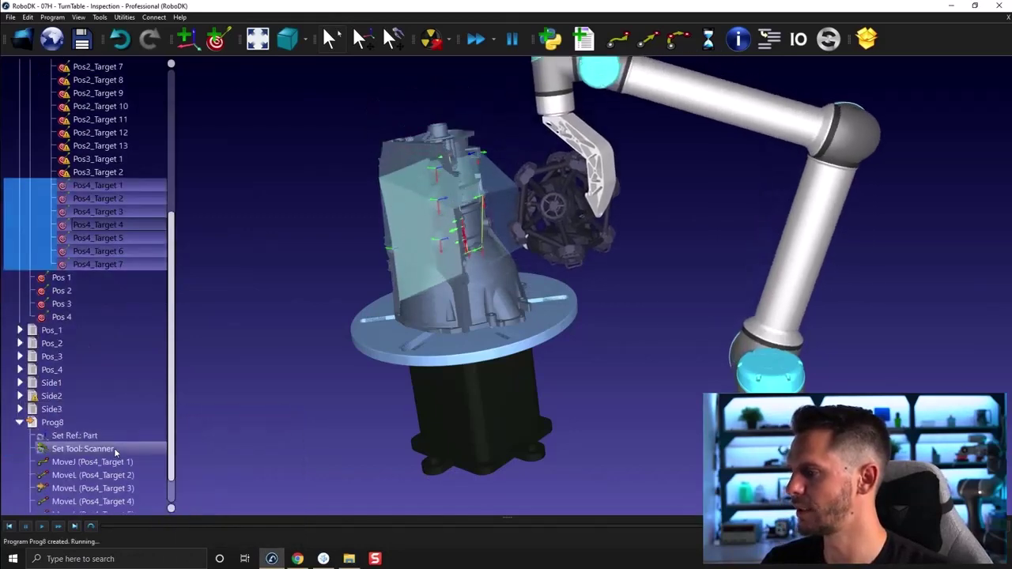
{"action": "left_click", "coordinate": [83, 424]}
{"action": "key", "text": "F2"}
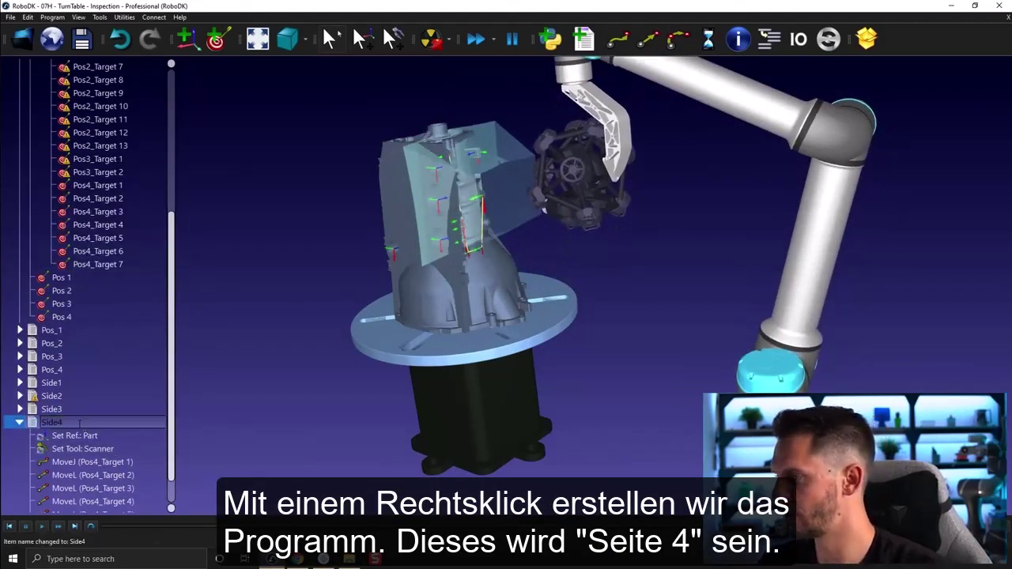
{"action": "left_click", "coordinate": [18, 424]}
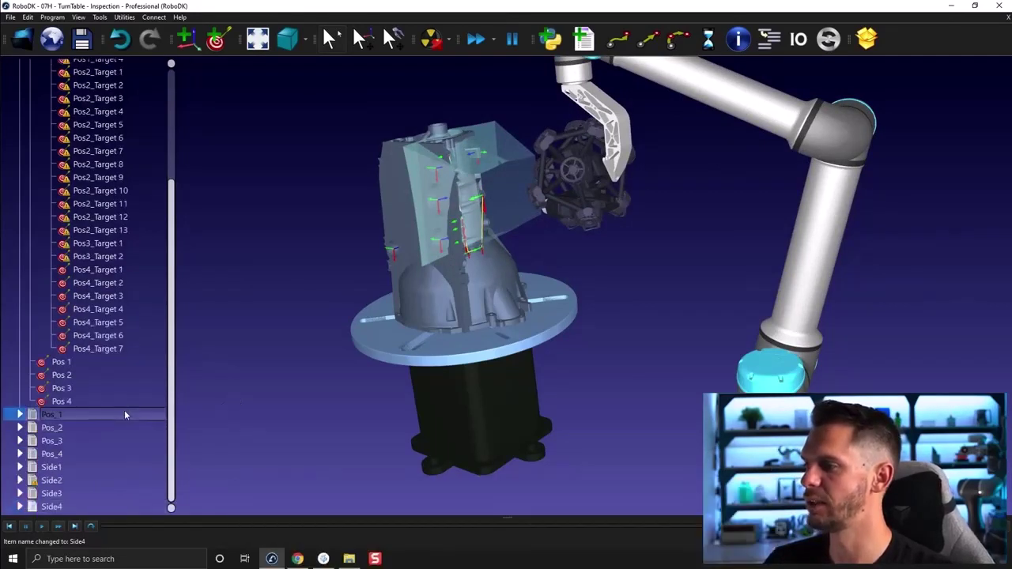
Make a main program that calls Pos_1, Side1, Pos_2, Side2, Pos_3, Side3, Pos_4 and Side4 in that order
{"action": "left_click", "coordinate": [96, 466], "text": "ctrl"}
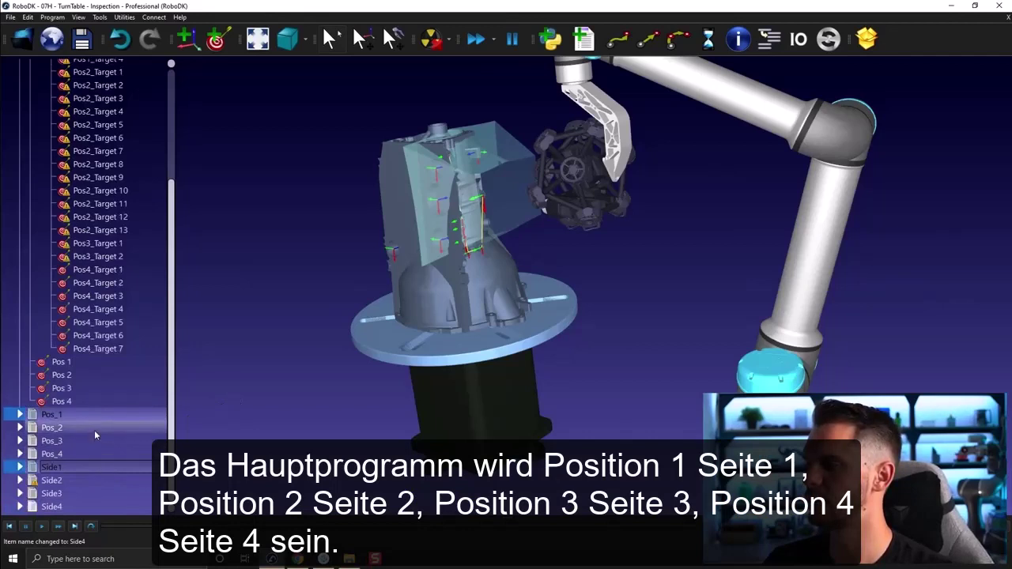
{"action": "left_click", "coordinate": [94, 430], "text": "ctrl"}
{"action": "left_click", "coordinate": [83, 482], "text": "ctrl"}
{"action": "left_click", "coordinate": [84, 442], "text": "ctrl"}
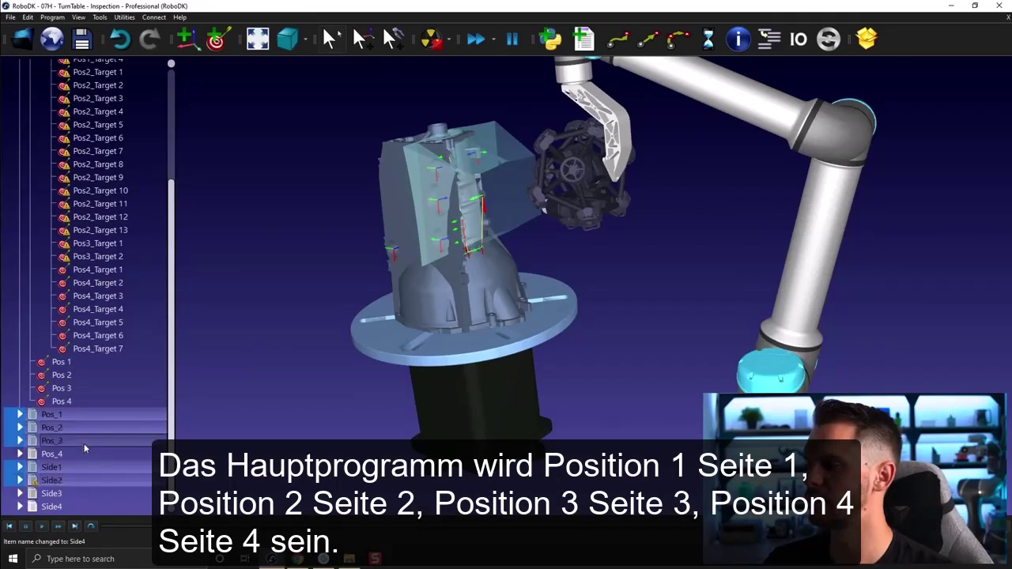
{"action": "left_click", "coordinate": [75, 492], "text": "ctrl"}
{"action": "left_click", "coordinate": [77, 456], "text": "ctrl"}
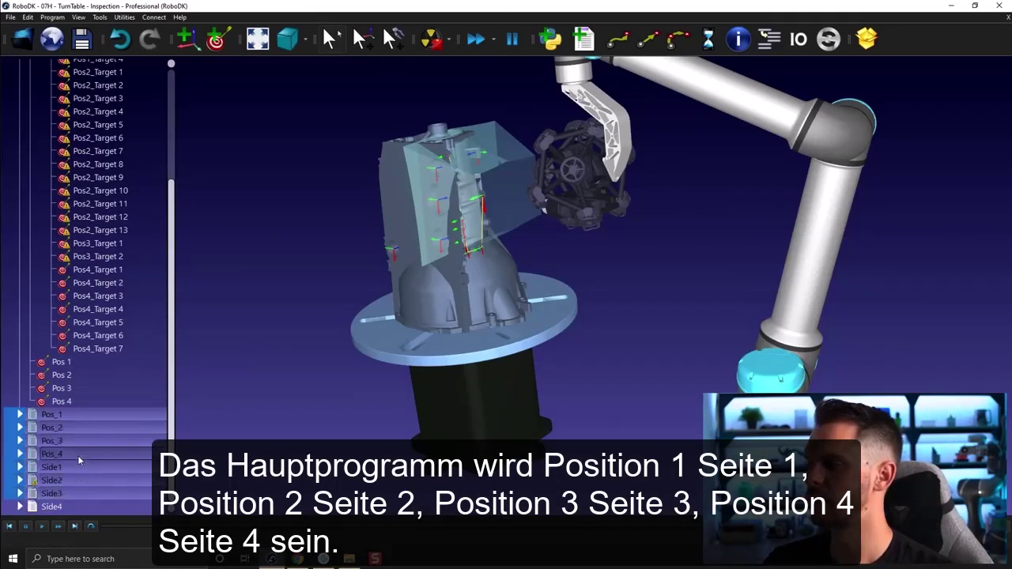
{"action": "left_click", "coordinate": [73, 505], "text": "ctrl"}
{"action": "right_click", "coordinate": [83, 419]}
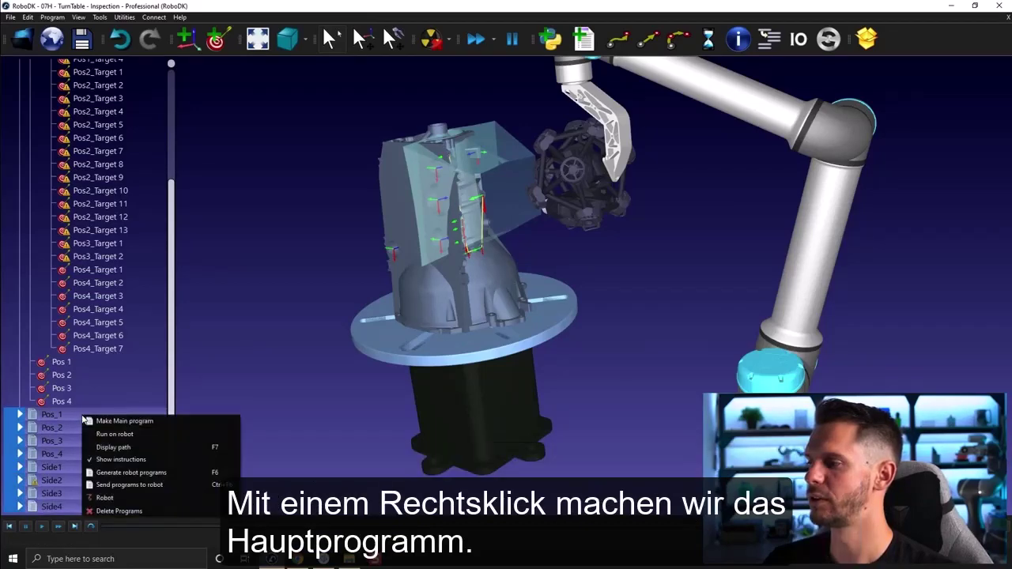
{"action": "left_click", "coordinate": [122, 420]}
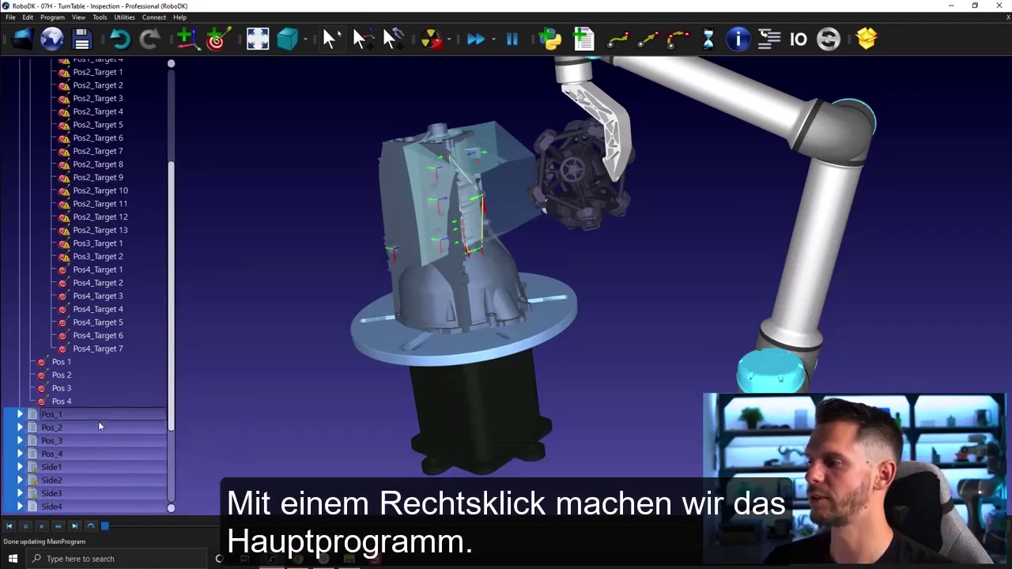
Turn off the path display of MainProgram and run its simulation
{"action": "right_click", "coordinate": [78, 410]}
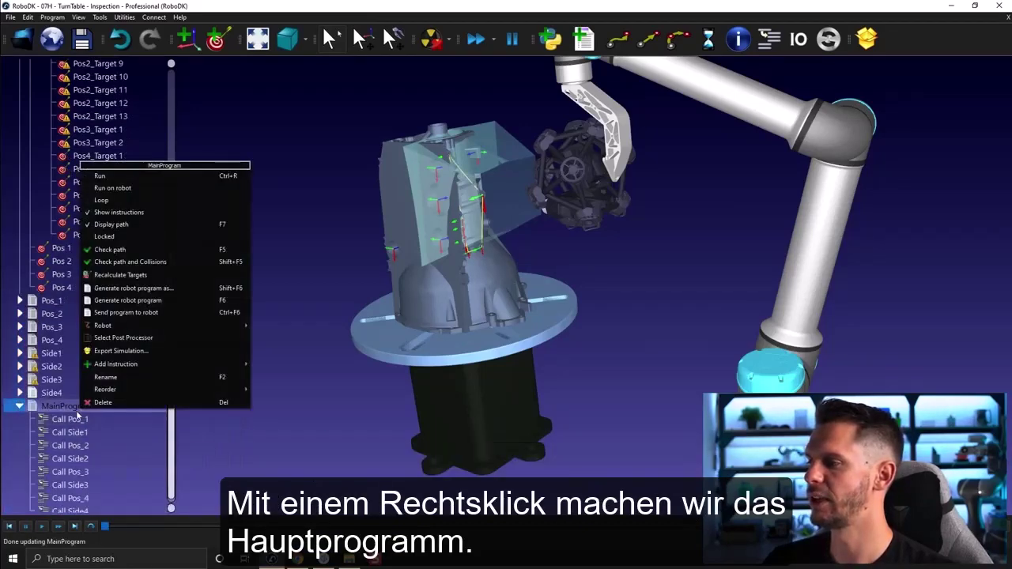
{"action": "left_click", "coordinate": [135, 226]}
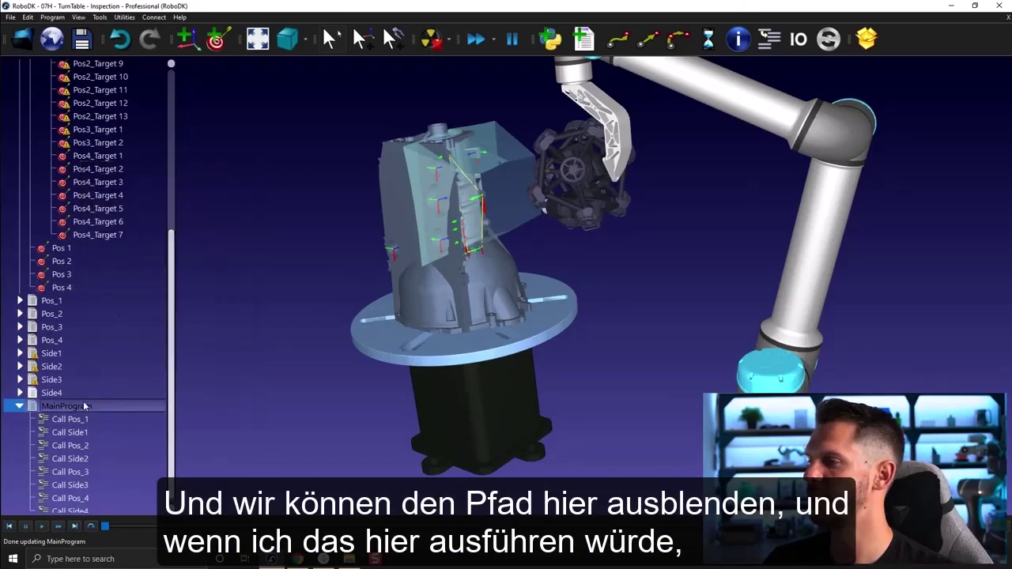
{"action": "double_click", "coordinate": [85, 406]}
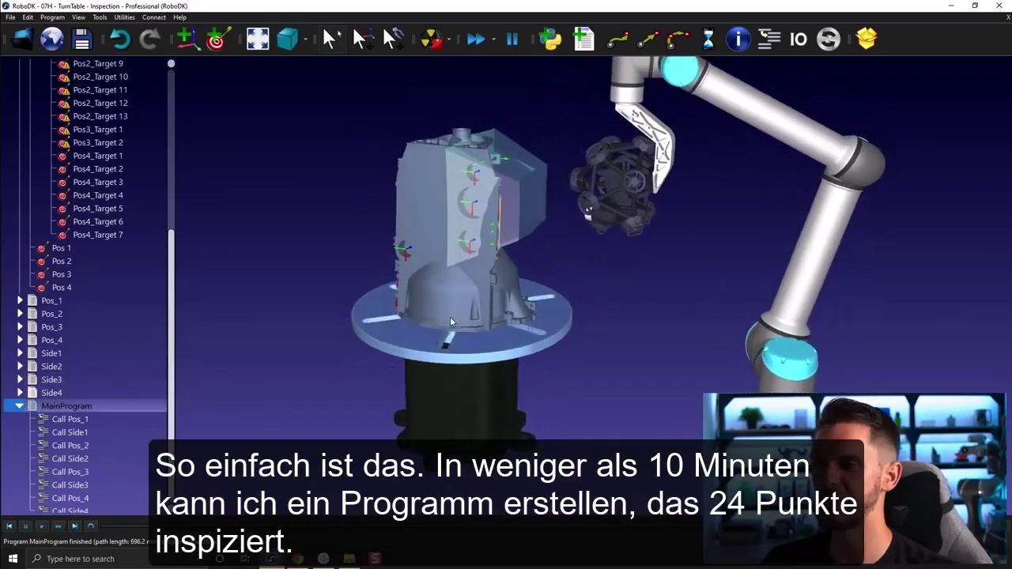
Examine the inspection cell from several sides, go to Pos4_Target 7, and review the list of taught targets and programs
{"action": "left_click_drag", "start_coordinate": [450, 322], "coordinate": [324, 367]}
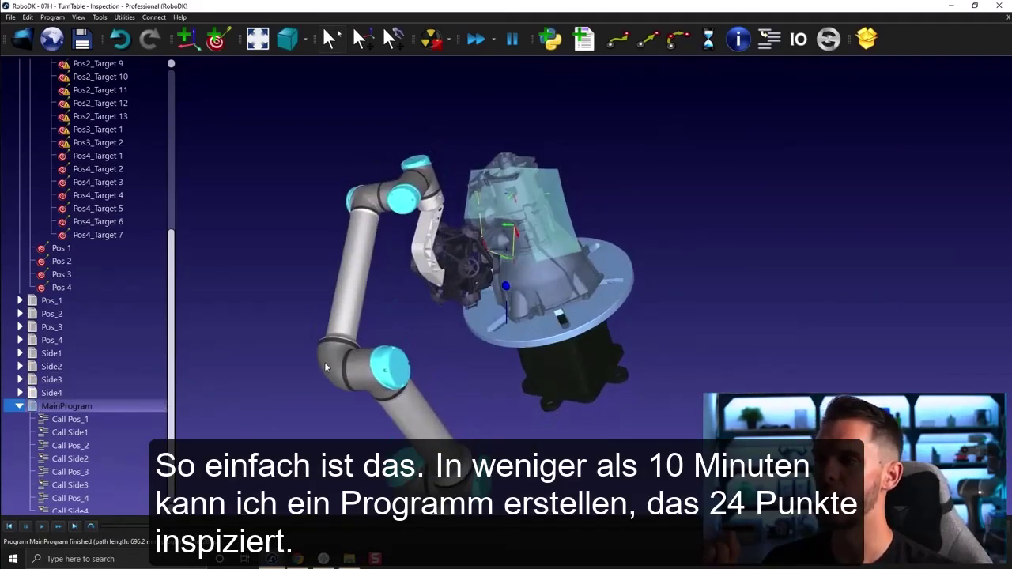
{"action": "right_click_drag", "start_coordinate": [324, 367], "coordinate": [433, 317]}
{"action": "scroll", "coordinate": [317, 312], "scroll_direction": "up", "scroll_amount": 3}
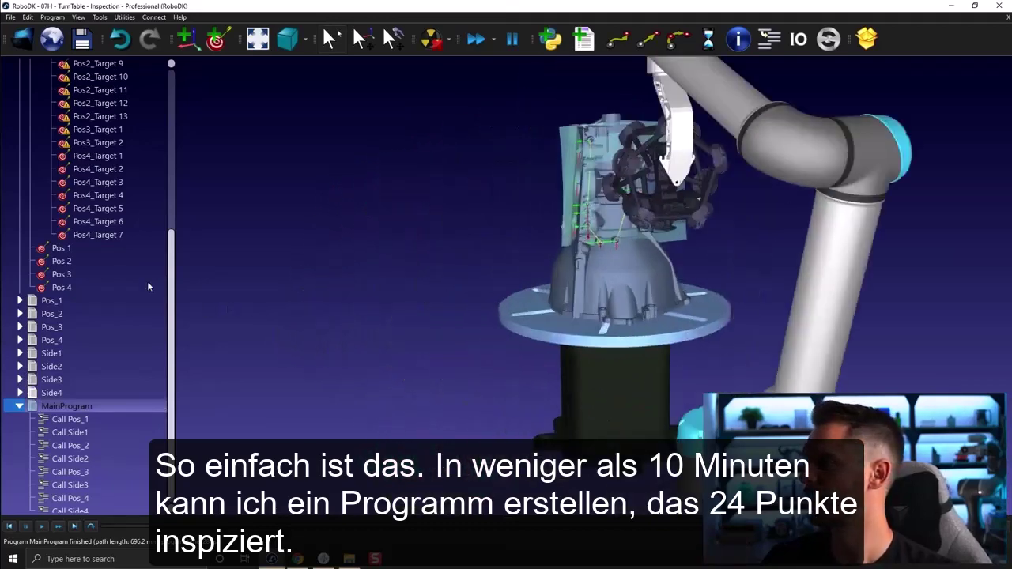
{"action": "double_click", "coordinate": [98, 235]}
{"action": "scroll", "coordinate": [118, 237], "scroll_direction": "up", "scroll_amount": 3}
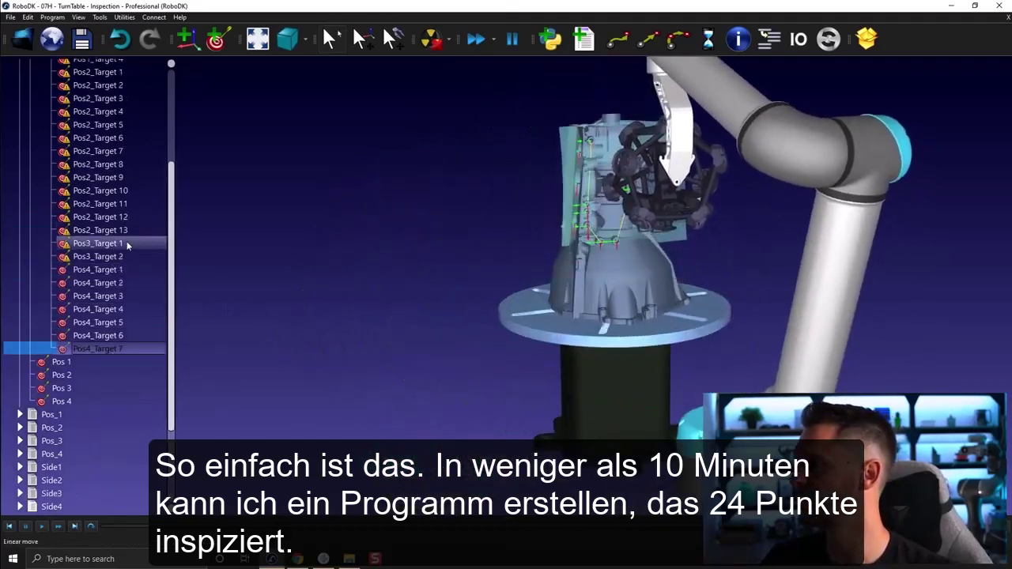
{"action": "scroll", "coordinate": [138, 245], "scroll_direction": "up", "scroll_amount": 3}
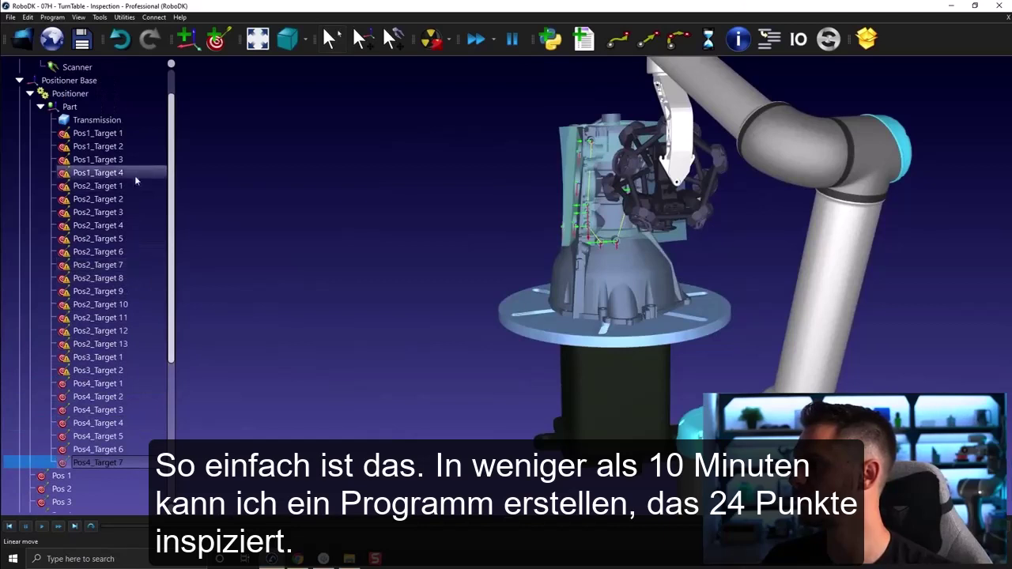
{"action": "scroll", "coordinate": [131, 179], "scroll_direction": "down", "scroll_amount": 4}
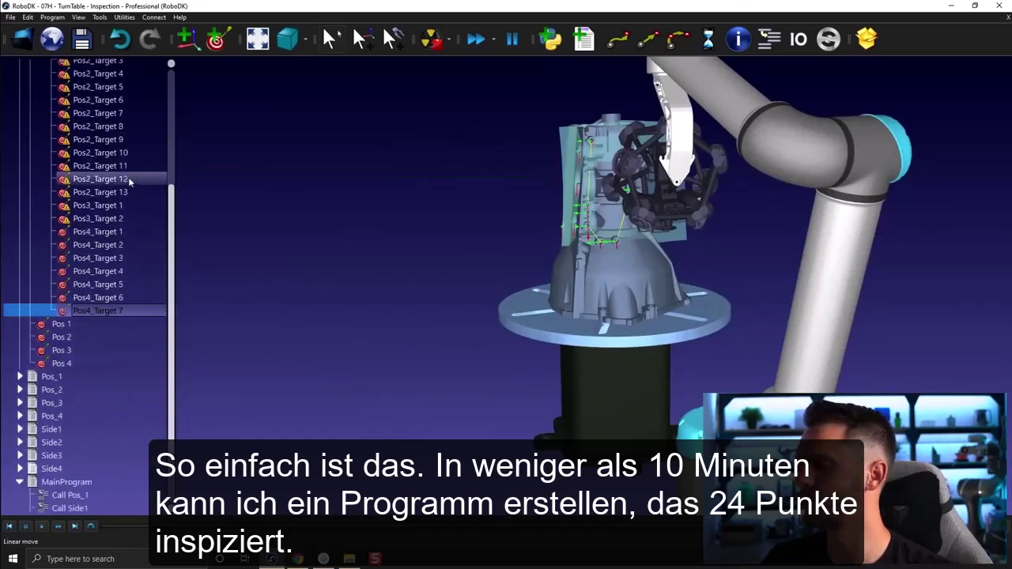
{"action": "scroll", "coordinate": [401, 303], "scroll_direction": "up", "scroll_amount": 2}
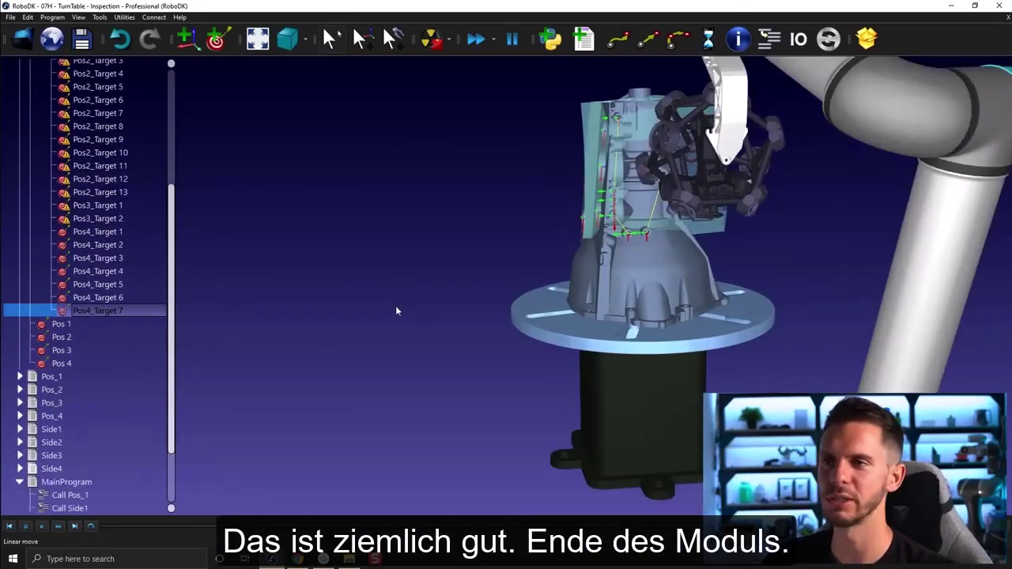